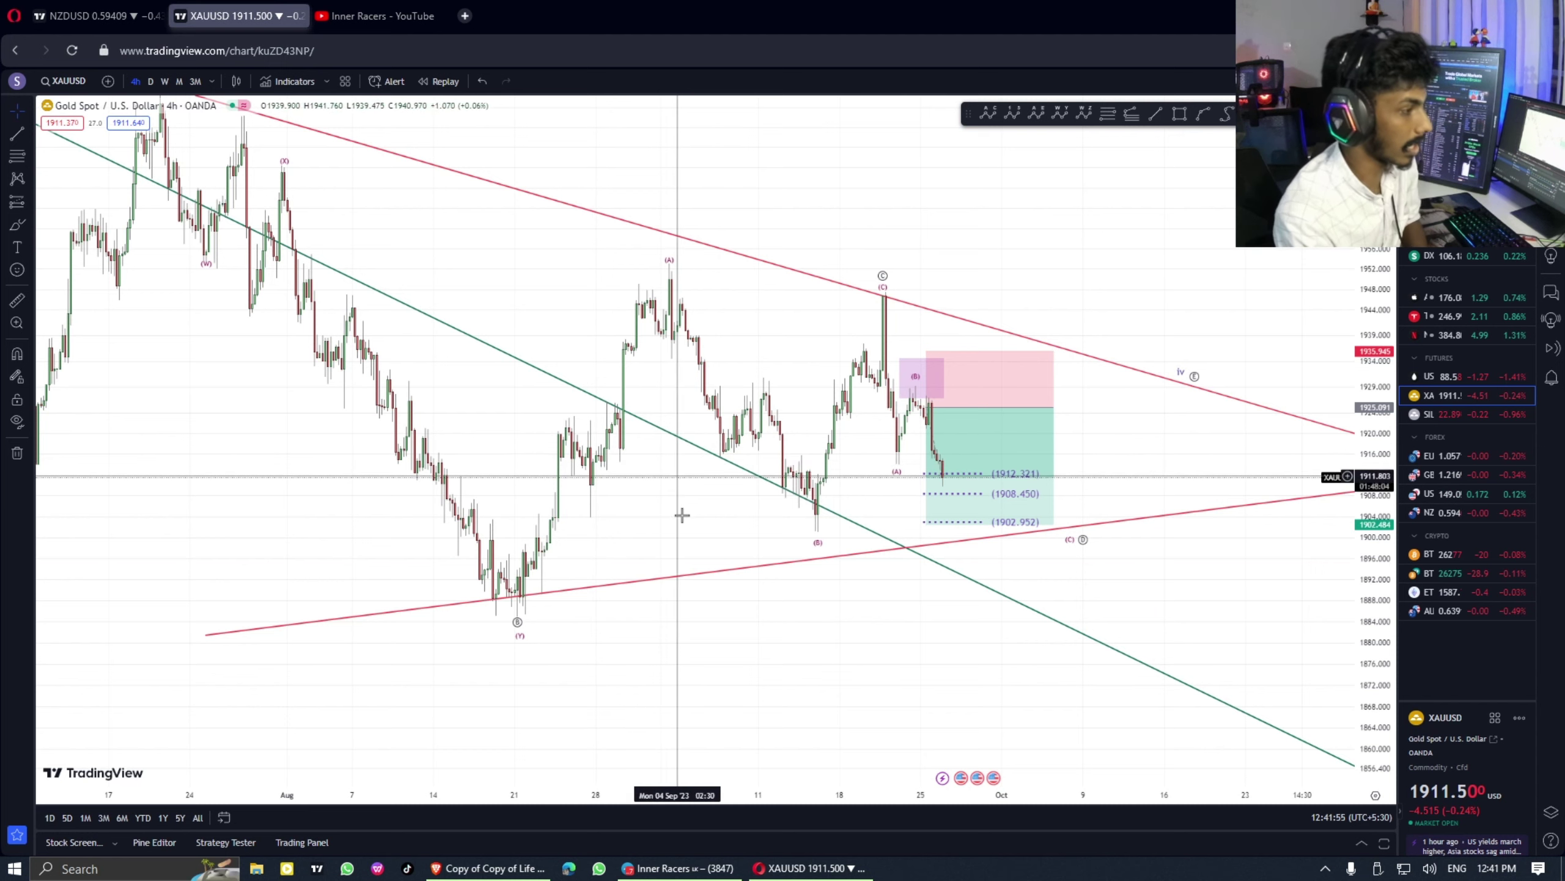
Circle the area around the wave (B) label on the XAUUSD 4-hour chart with the Brush
left_click_drag(605, 494, 553, 499)
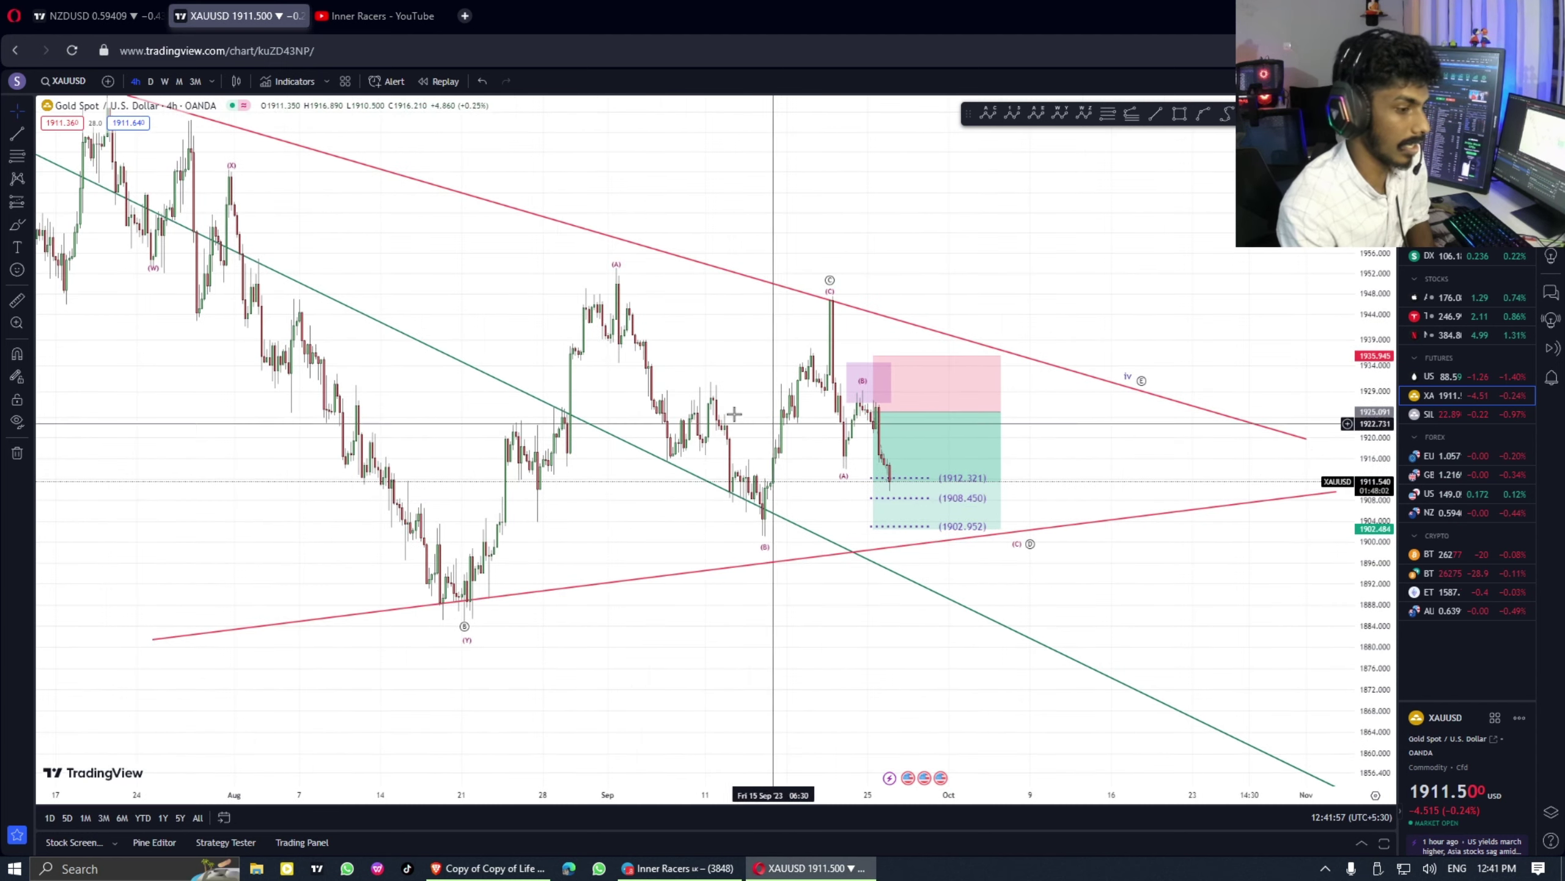
scroll(794, 380, "up", 1)
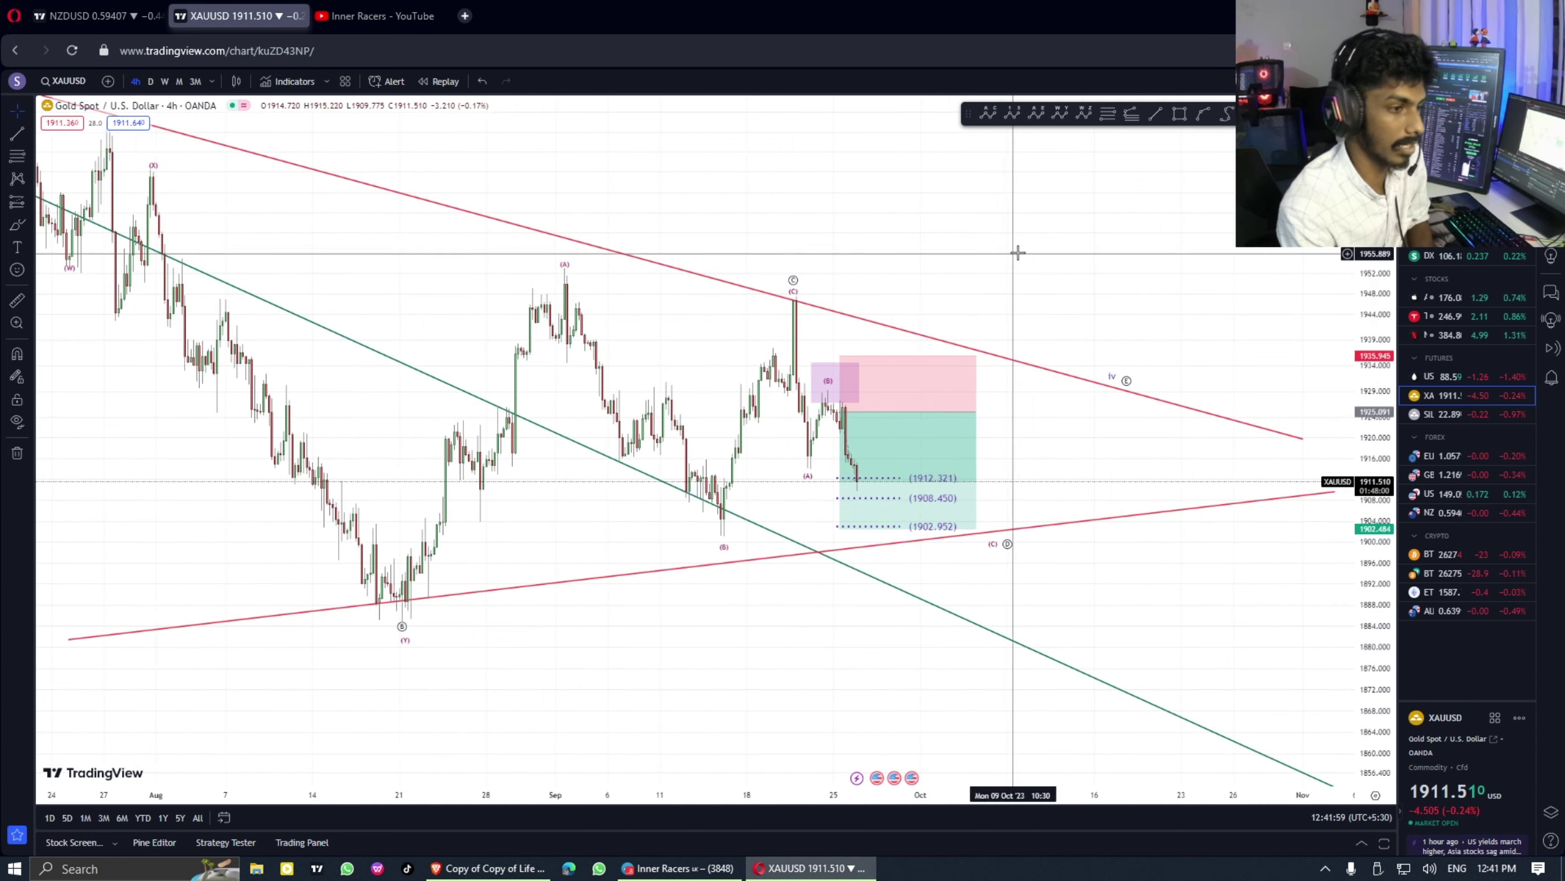
left_click_drag(940, 250, 883, 247)
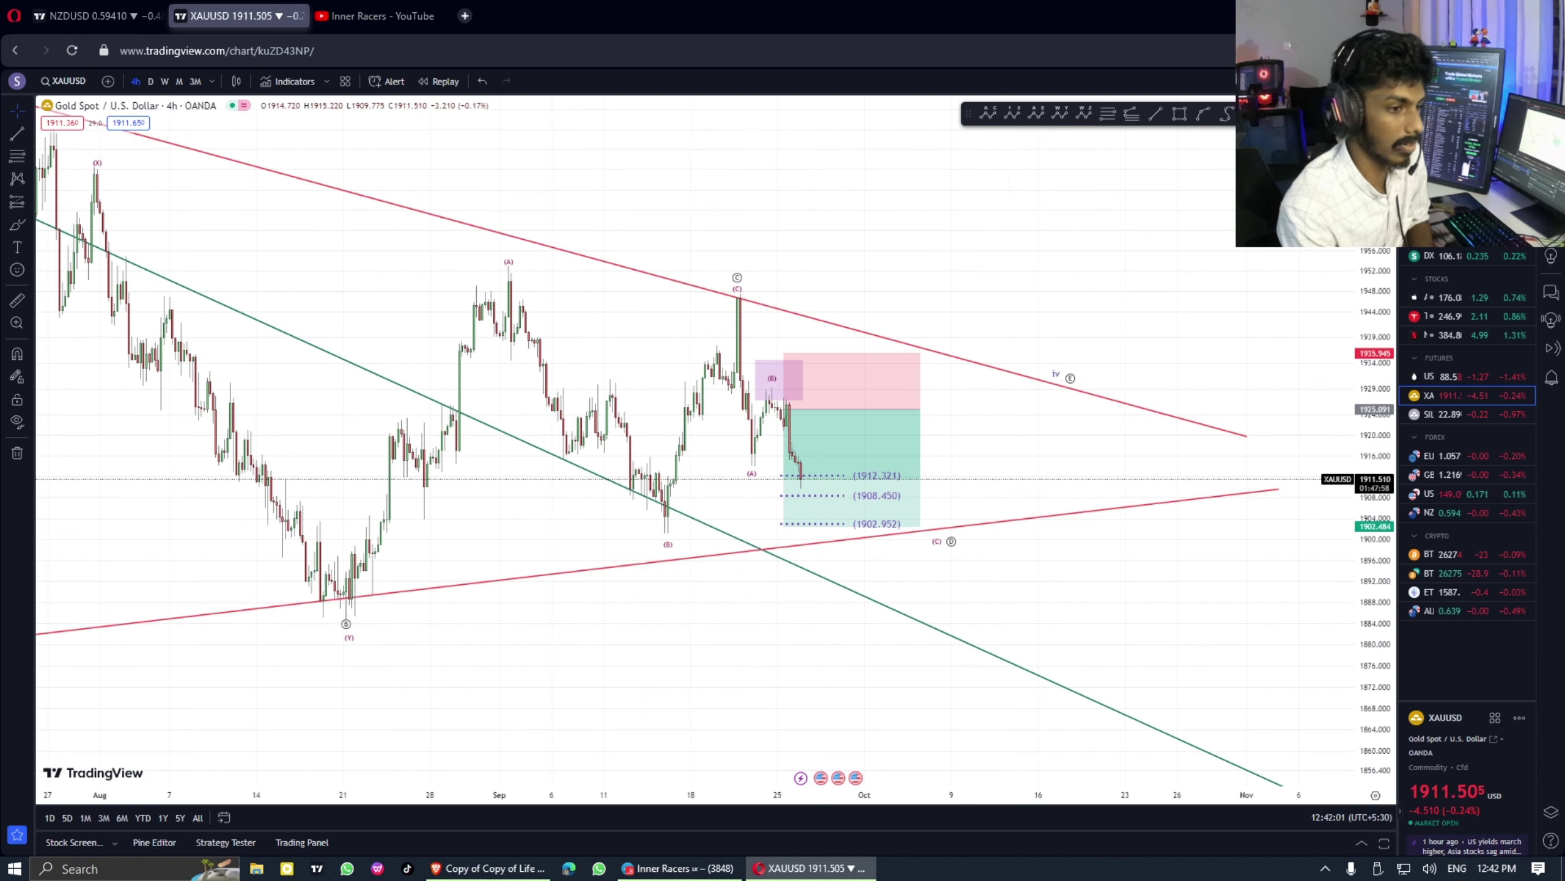
left_click(1227, 114)
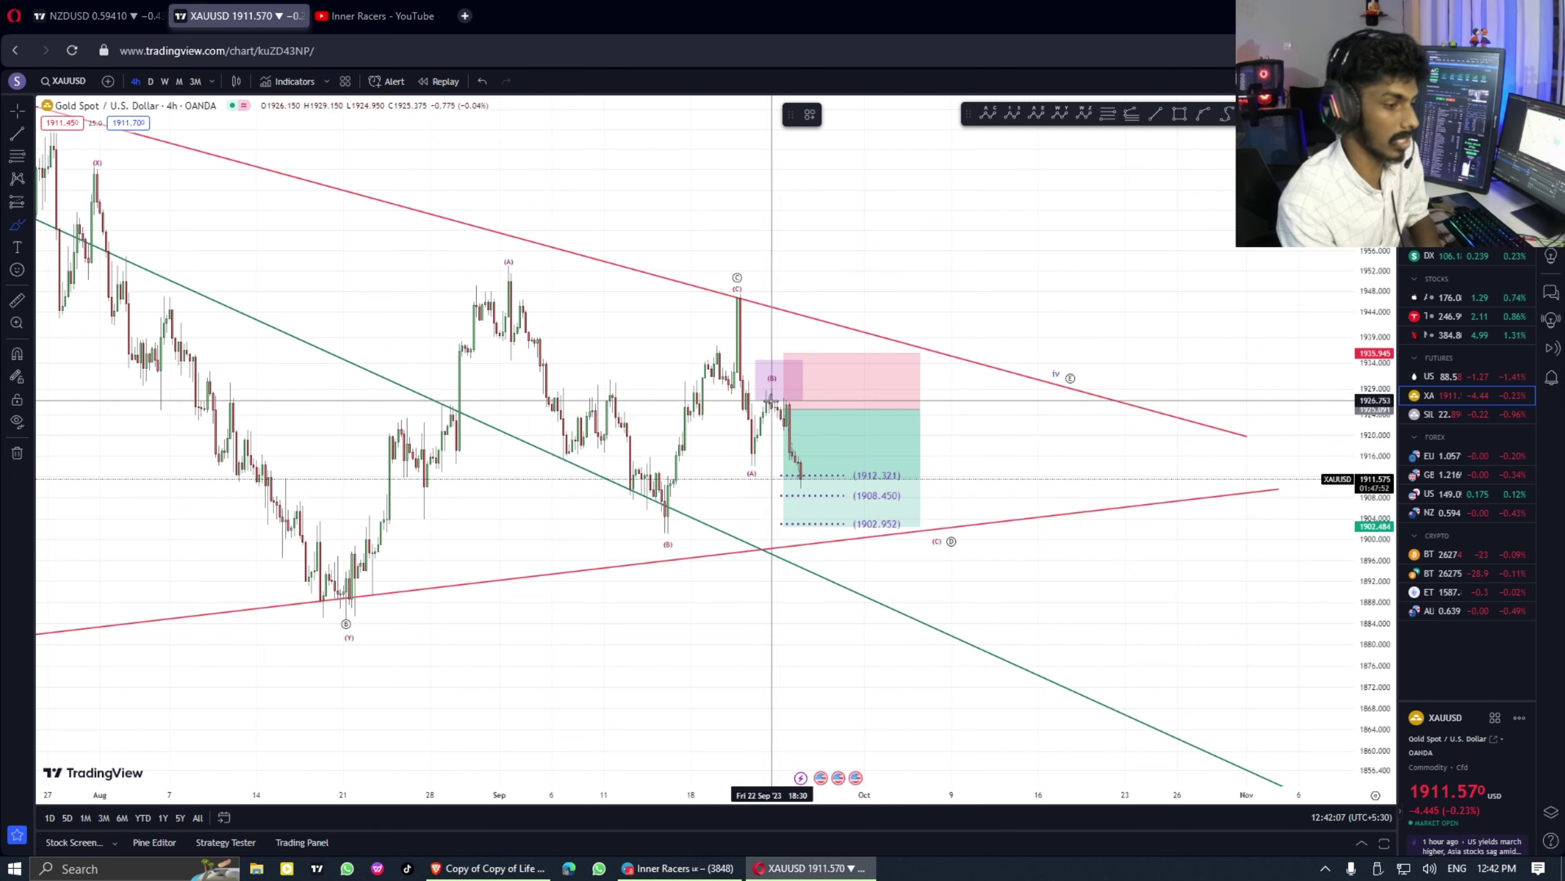
left_click_drag(829, 370, 777, 397)
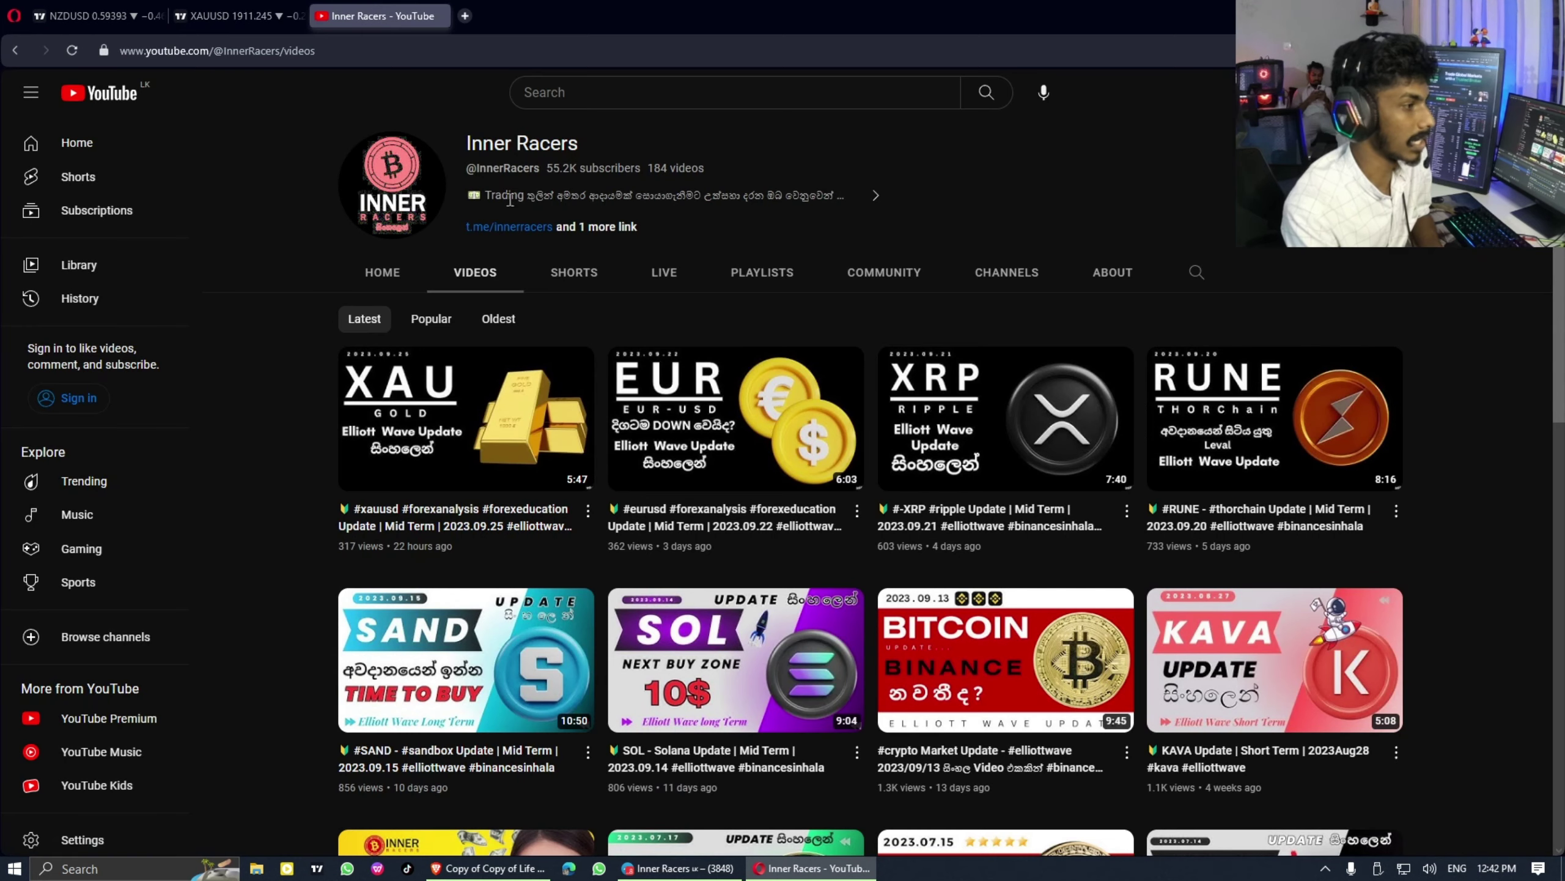
Check the Inner Racers video list and circle the projected wave E label at the upper trendline on the XAUUSD chart
left_click(380, 15)
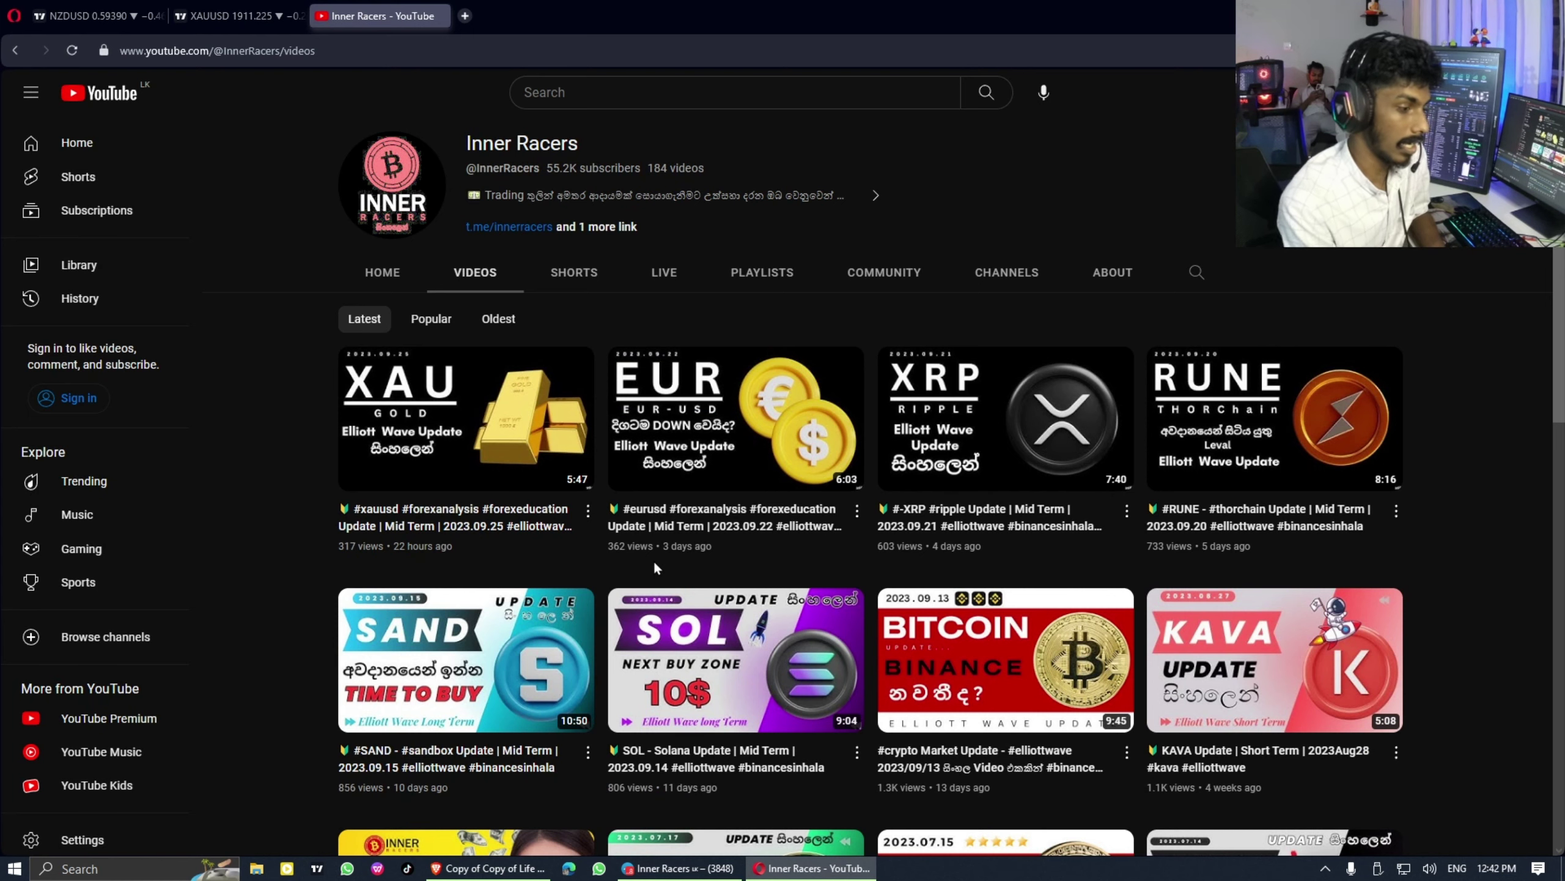
left_click(98, 15)
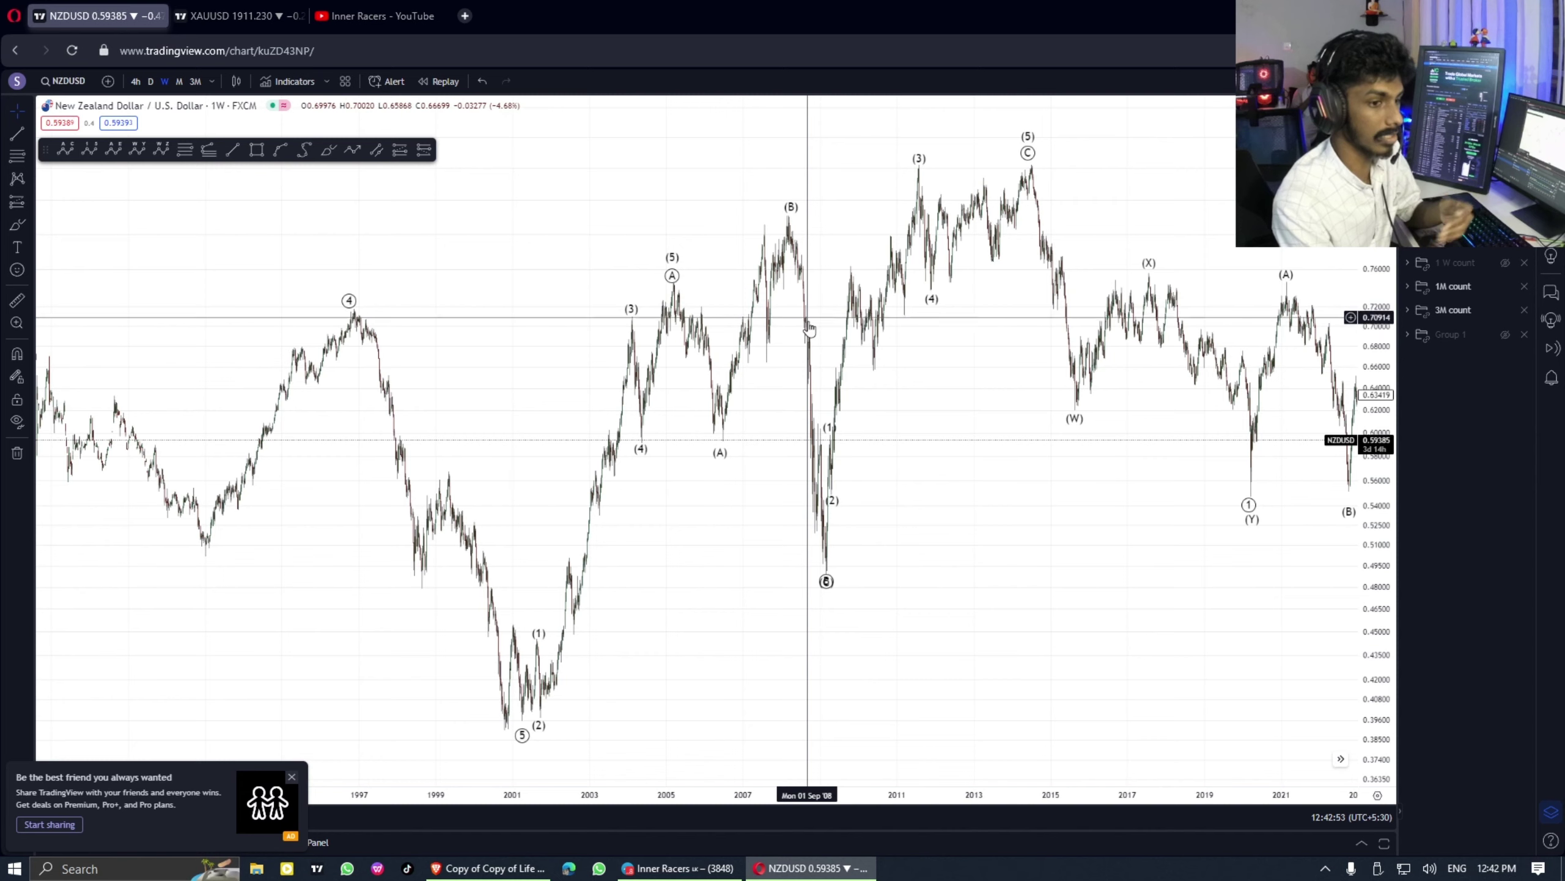
left_click(239, 15)
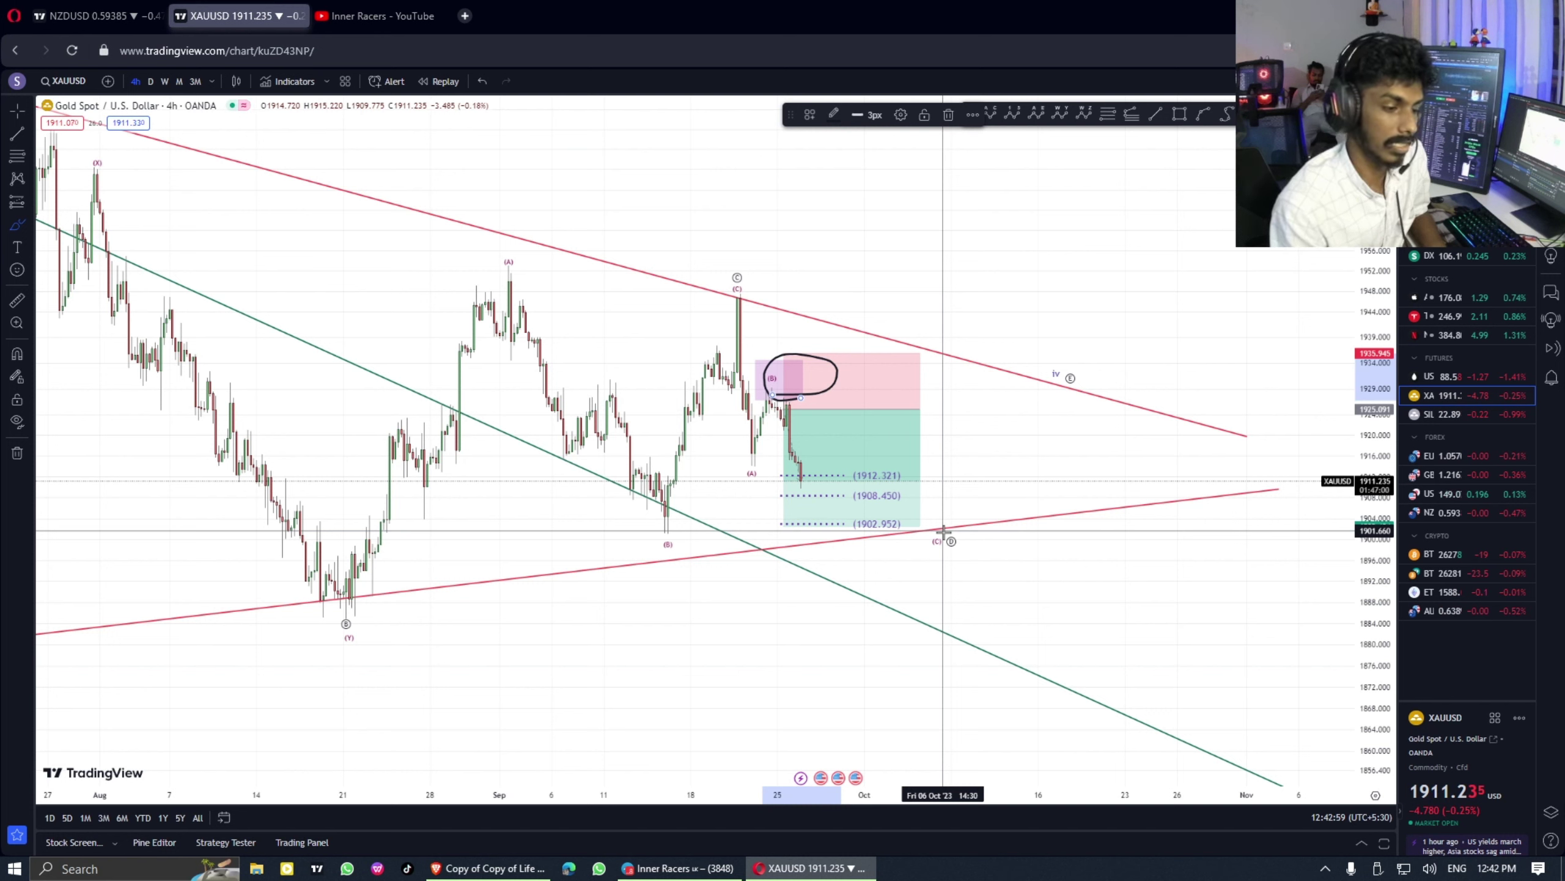
mouse_move(1088, 355)
left_mouse_down()
mouse_move(1023, 379)
mouse_move(1063, 362)
left_mouse_up()
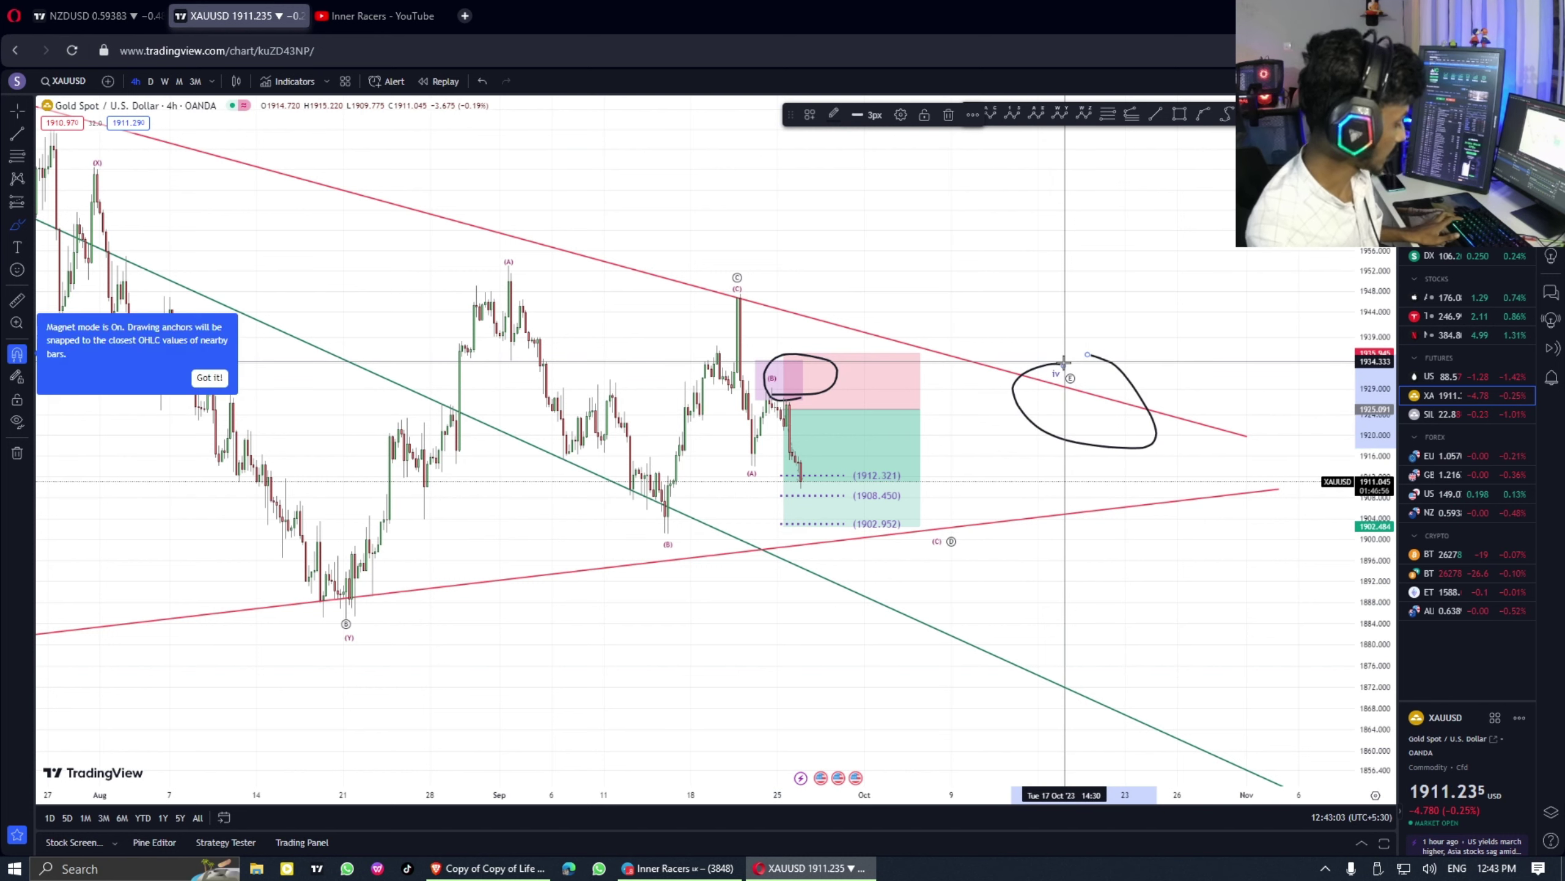
Open the NZDUSD chart, set it to the 1-month timeframe and reset the chart view
left_click(390, 22)
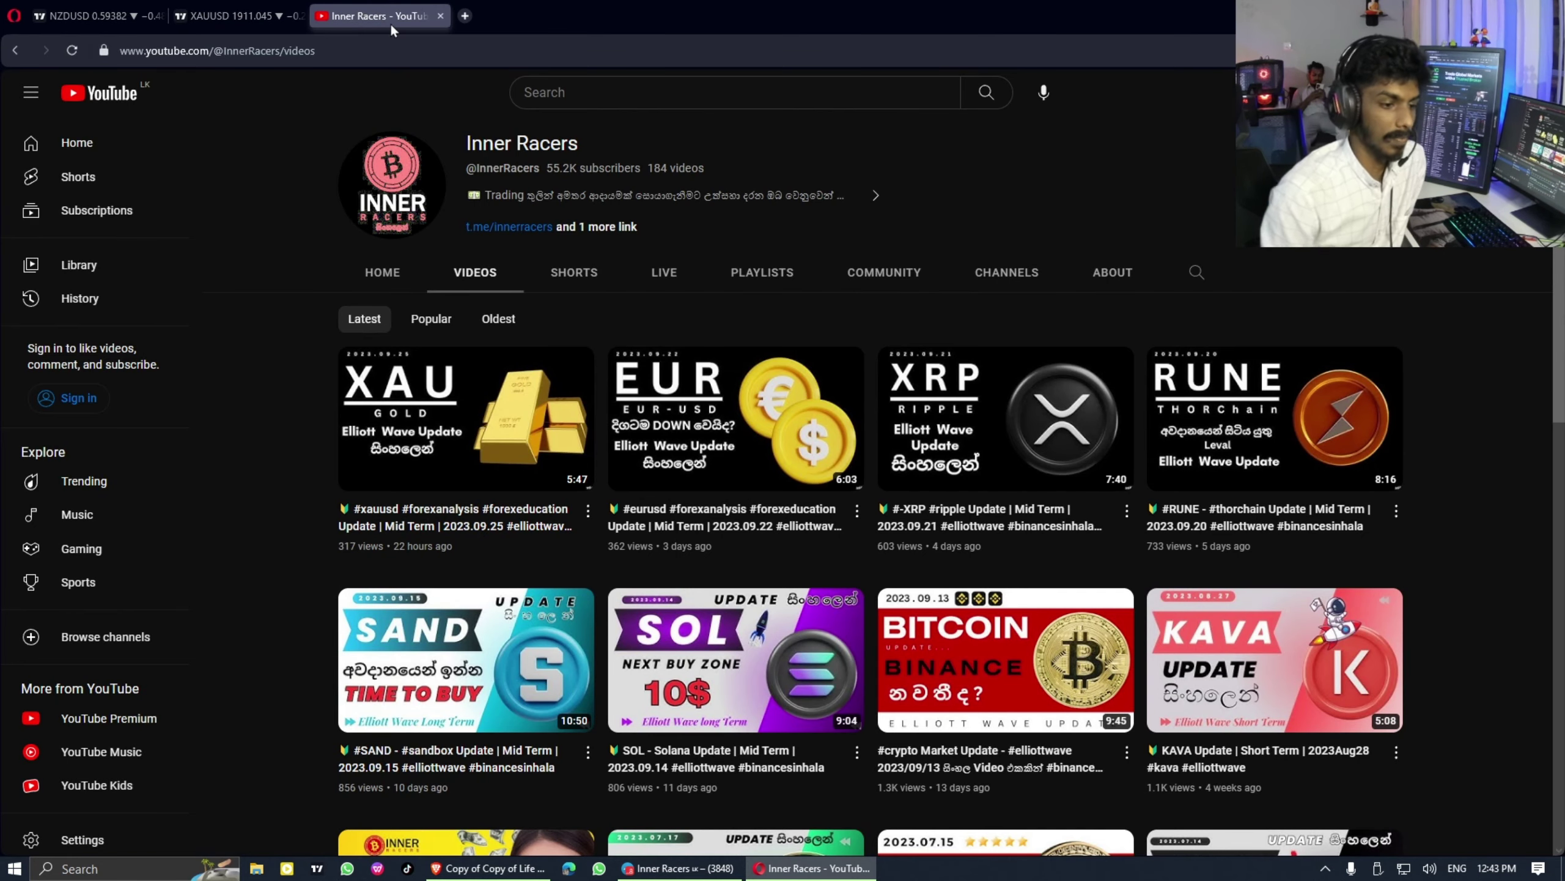
left_click(92, 15)
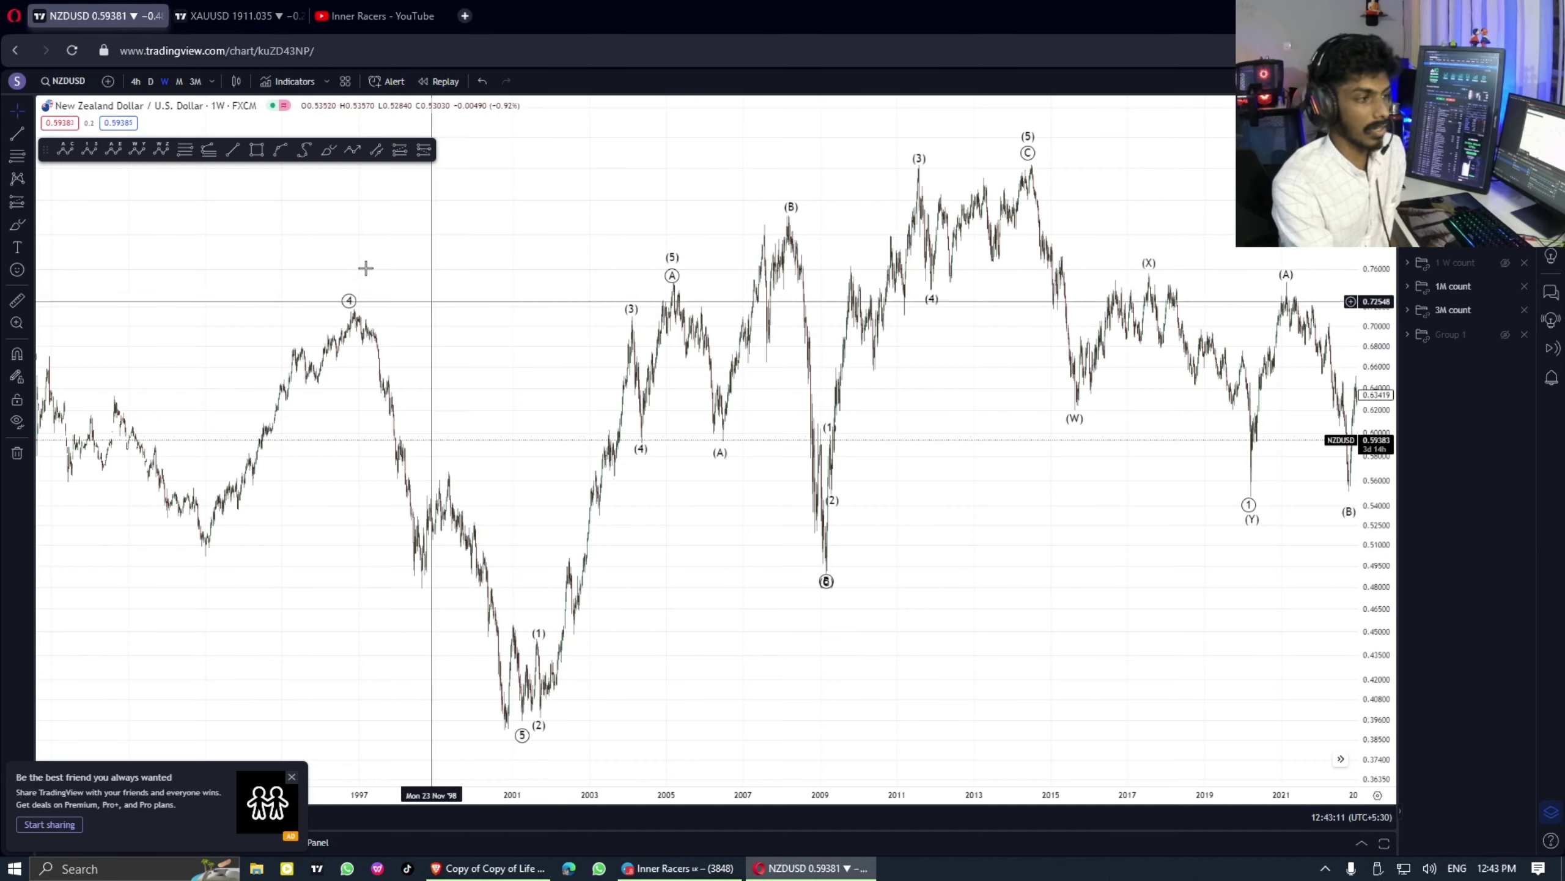
left_click(179, 80)
right_click(545, 308)
left_click(632, 315)
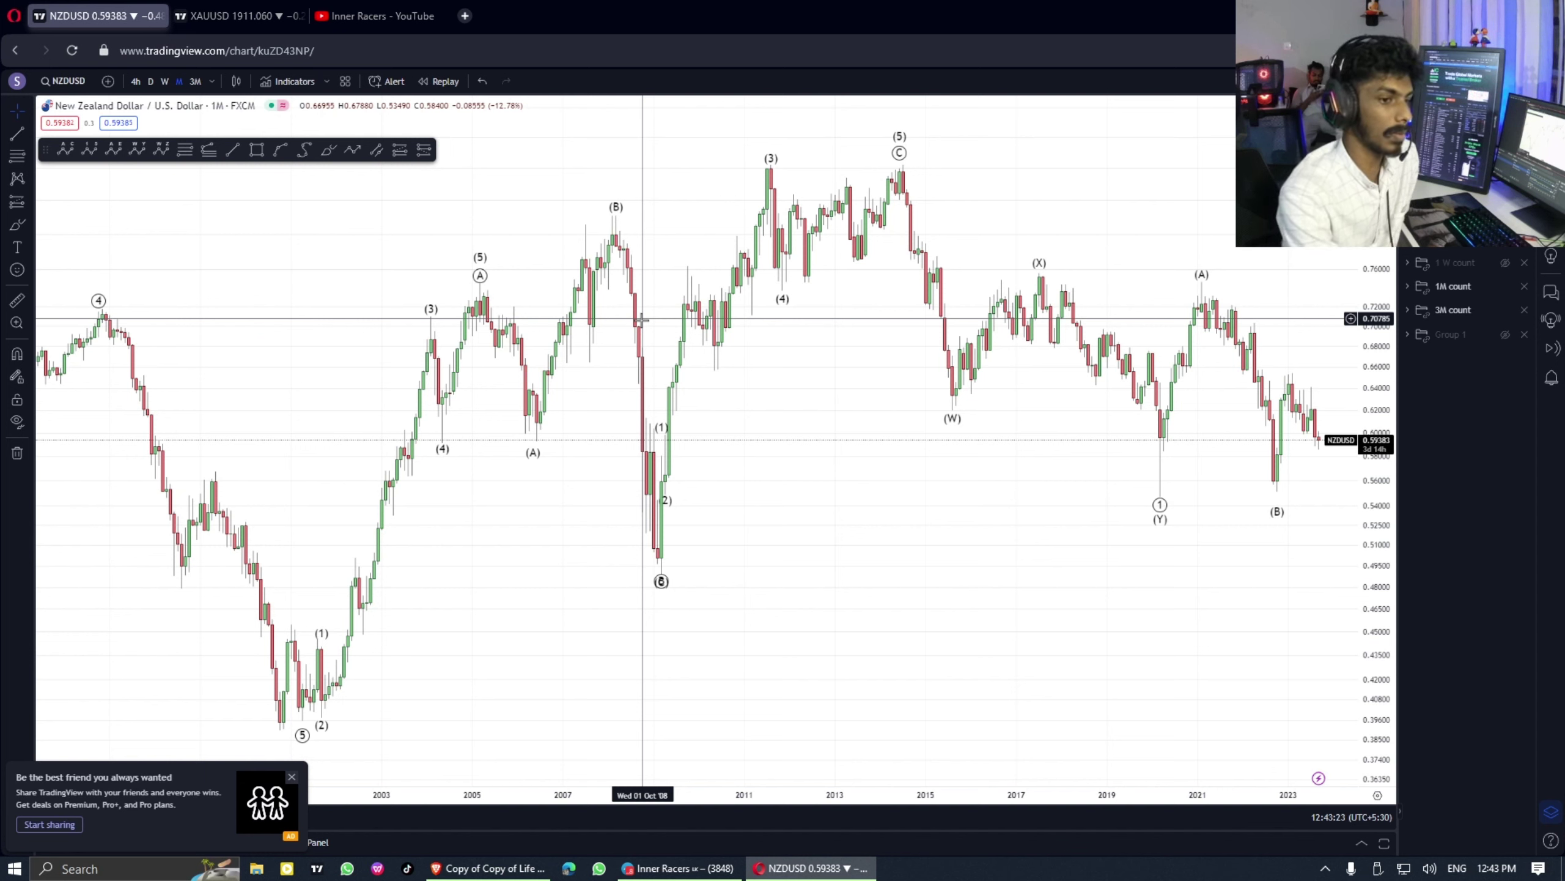
Switch NZDUSD to the 3-month timeframe and hide the 1M count group, with the projected waves 2 to 5 in view
left_click(201, 89)
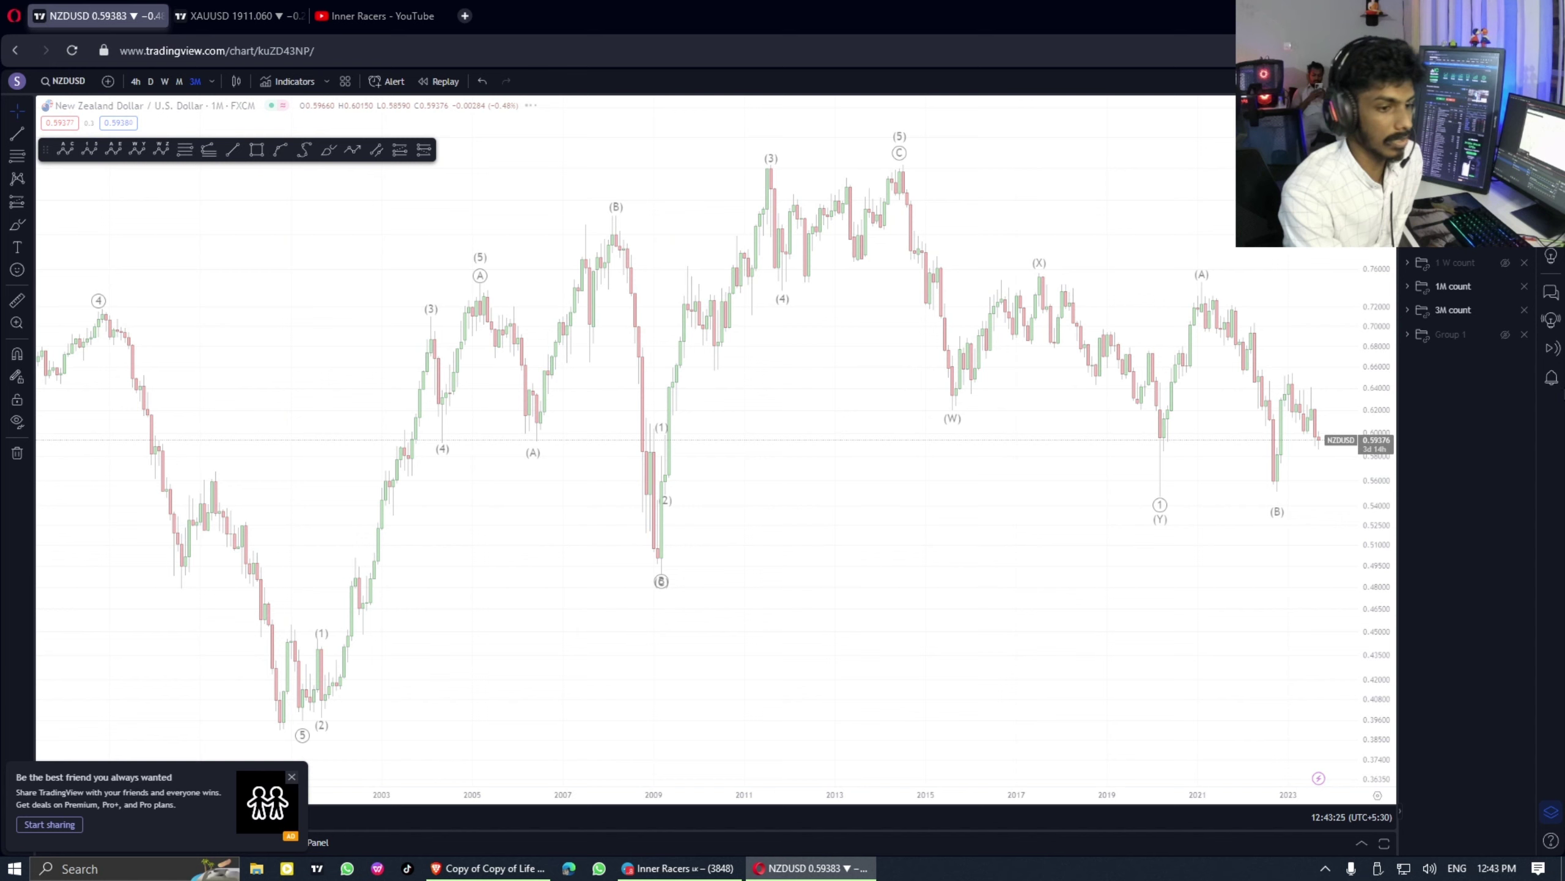
left_click(1504, 286)
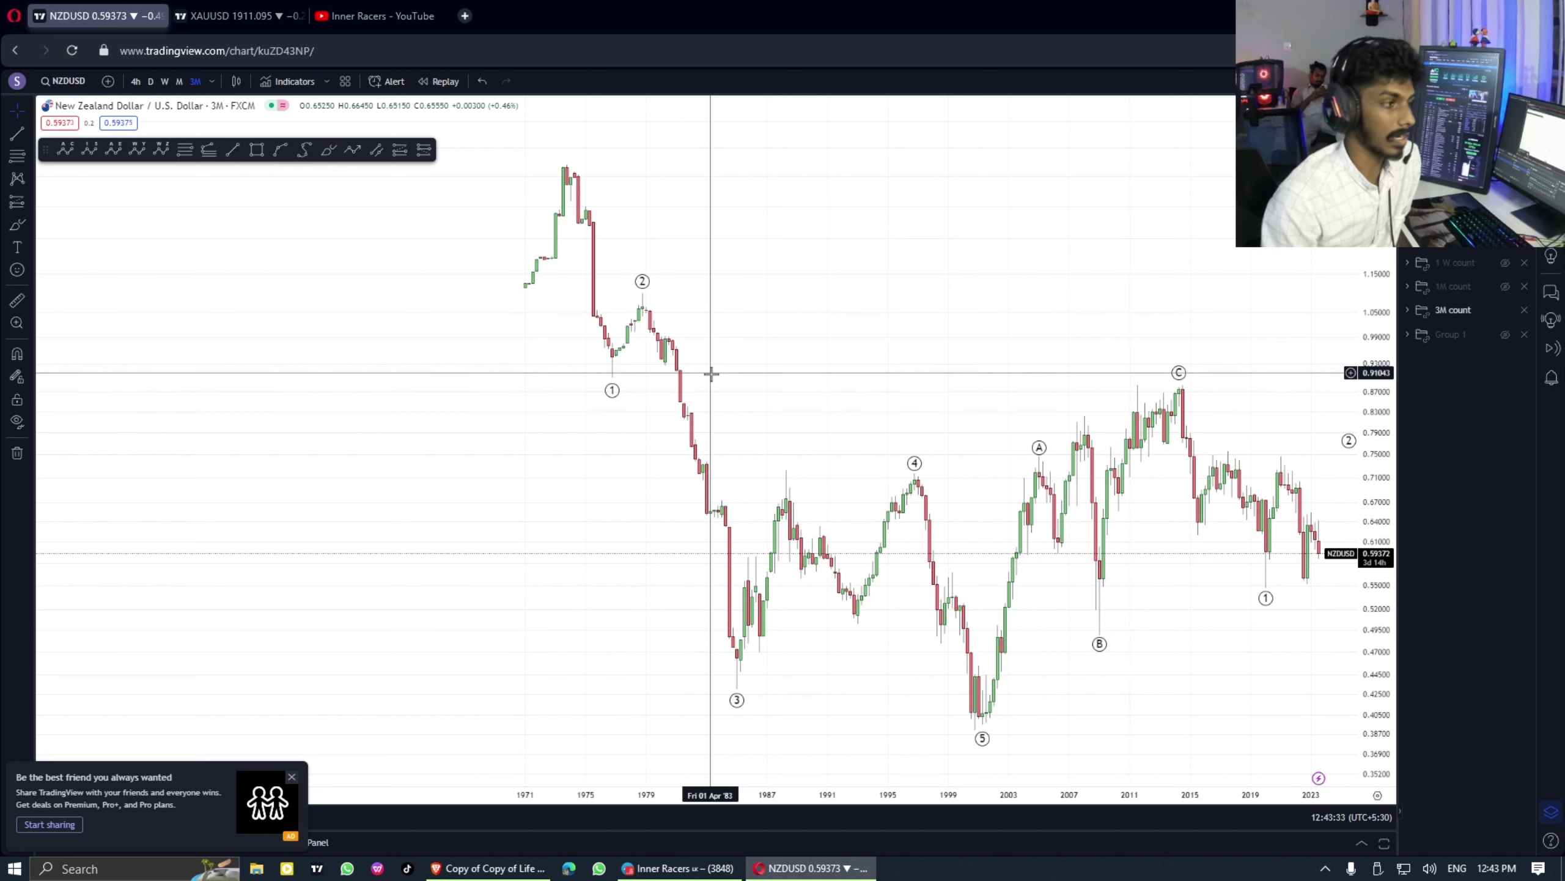
left_click_drag(905, 346, 643, 321)
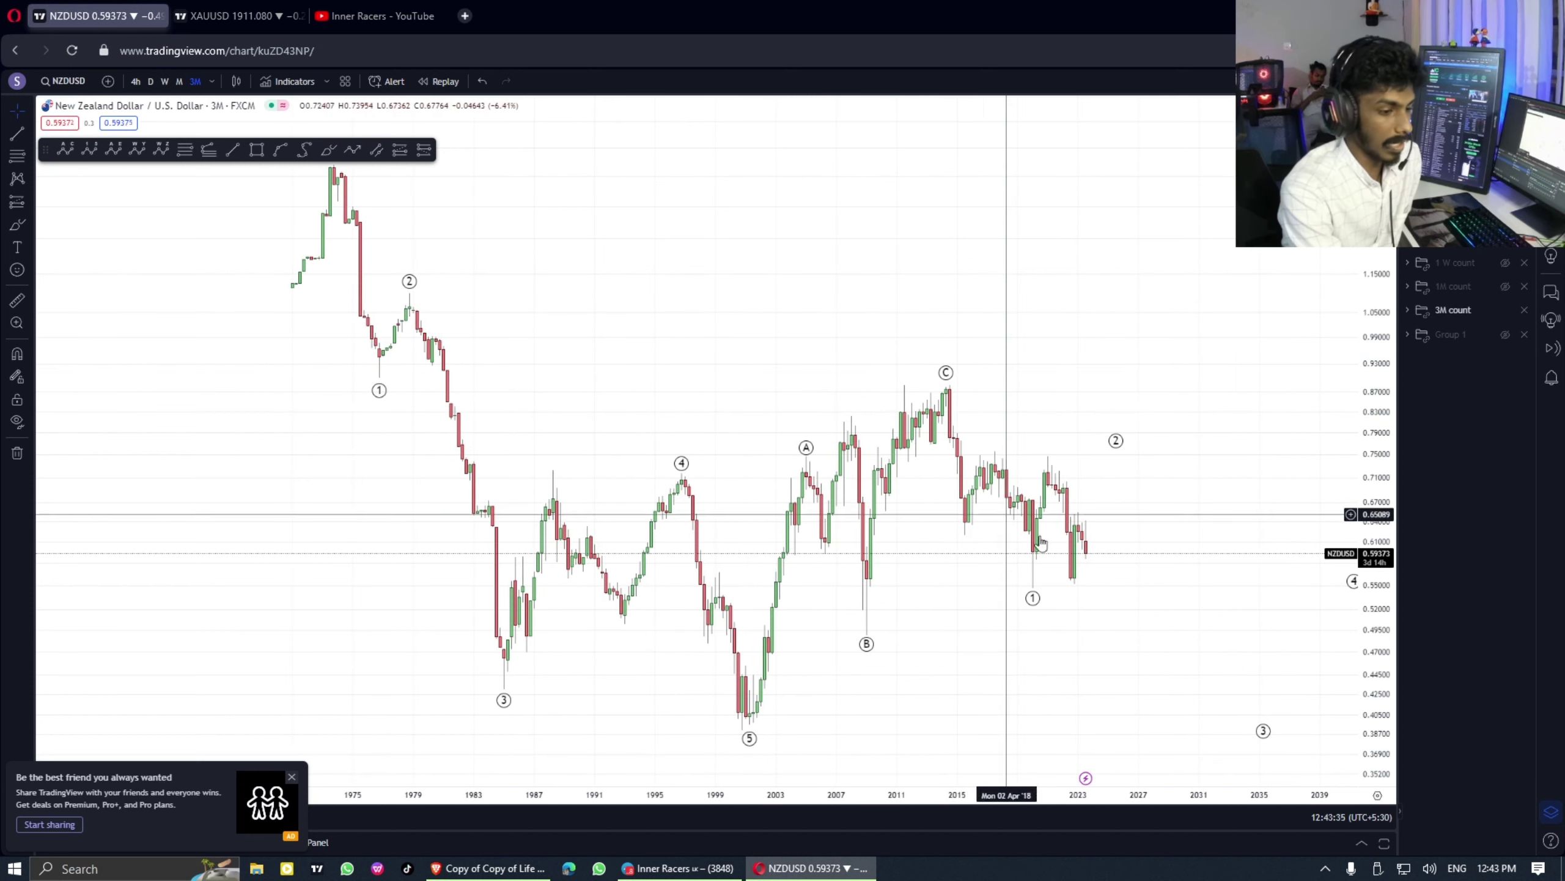
scroll(588, 548, "right", 3)
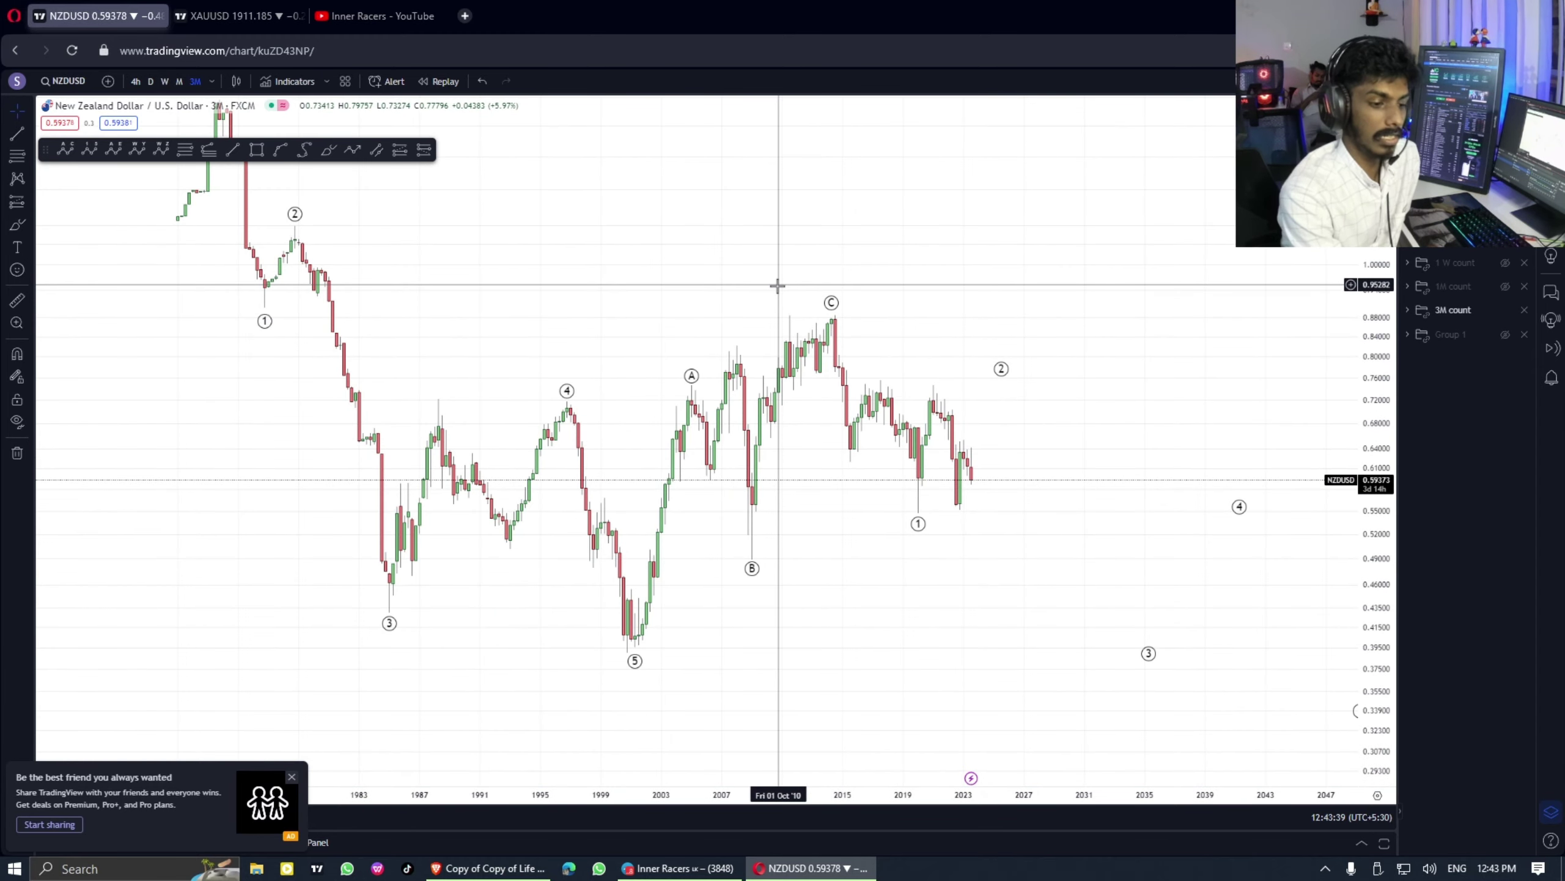
scroll(949, 345, "right", 3)
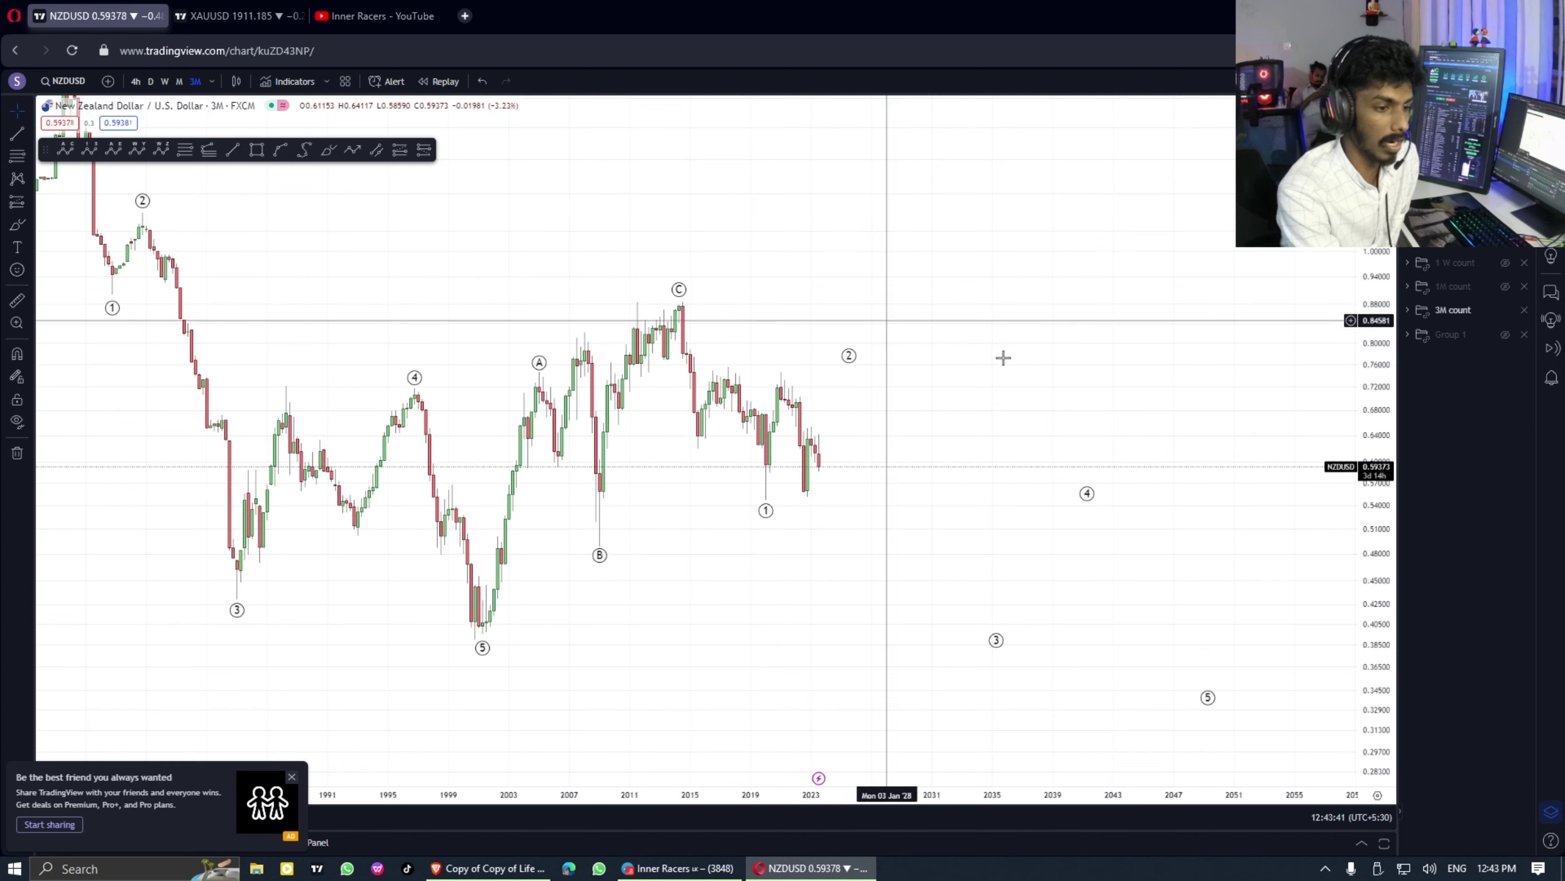
scroll(723, 251, "right", 1)
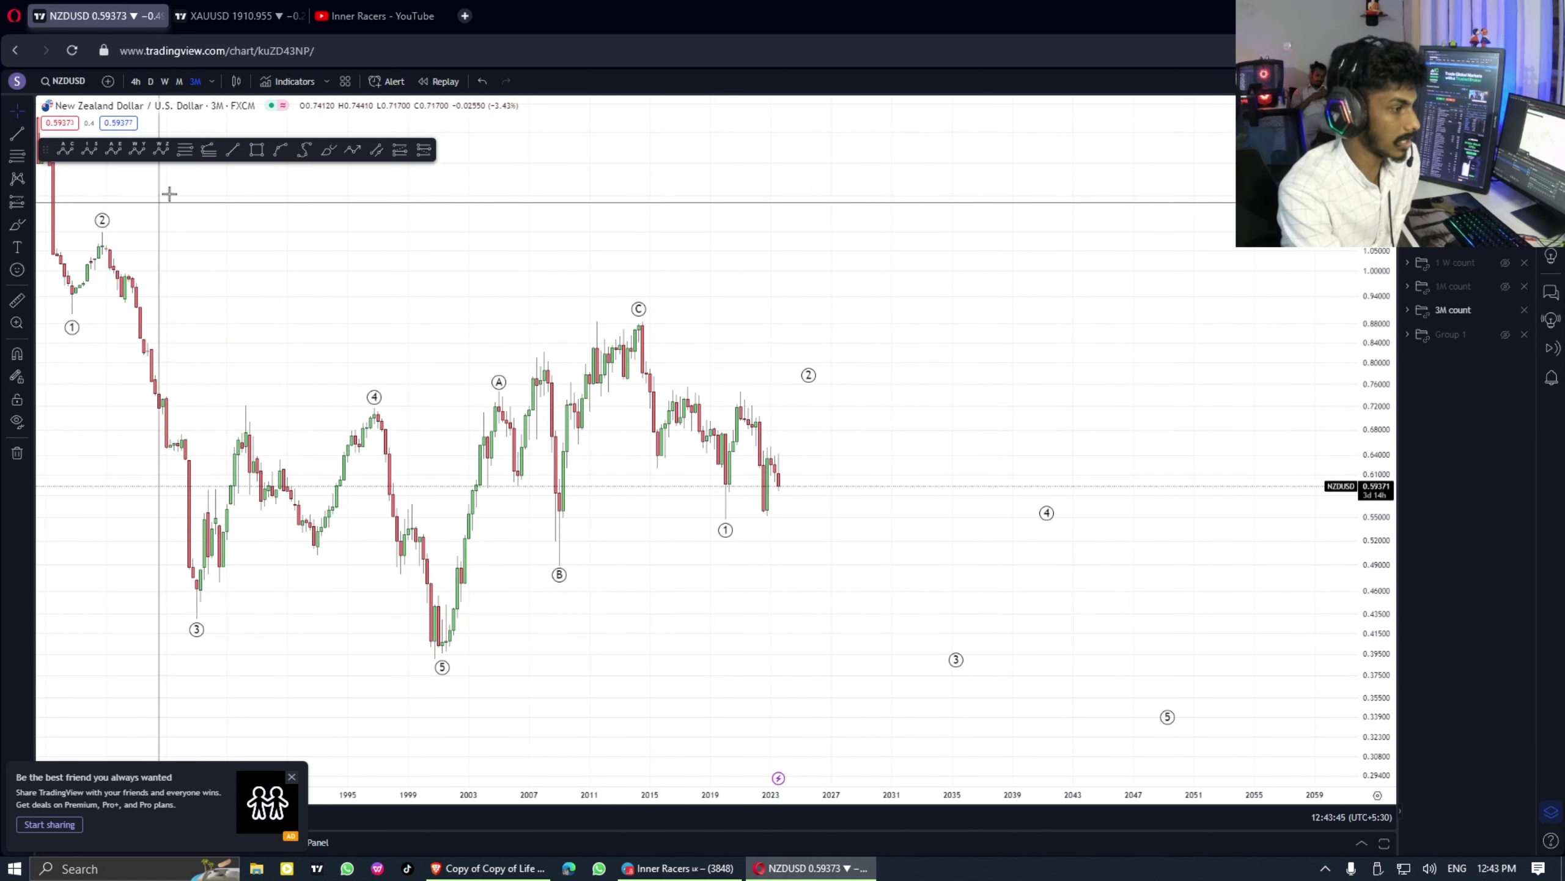
Trace the decline from wave C to circled wave 1 with the Brush, undo the strokes and return to the crosshair cursor
left_click(328, 150)
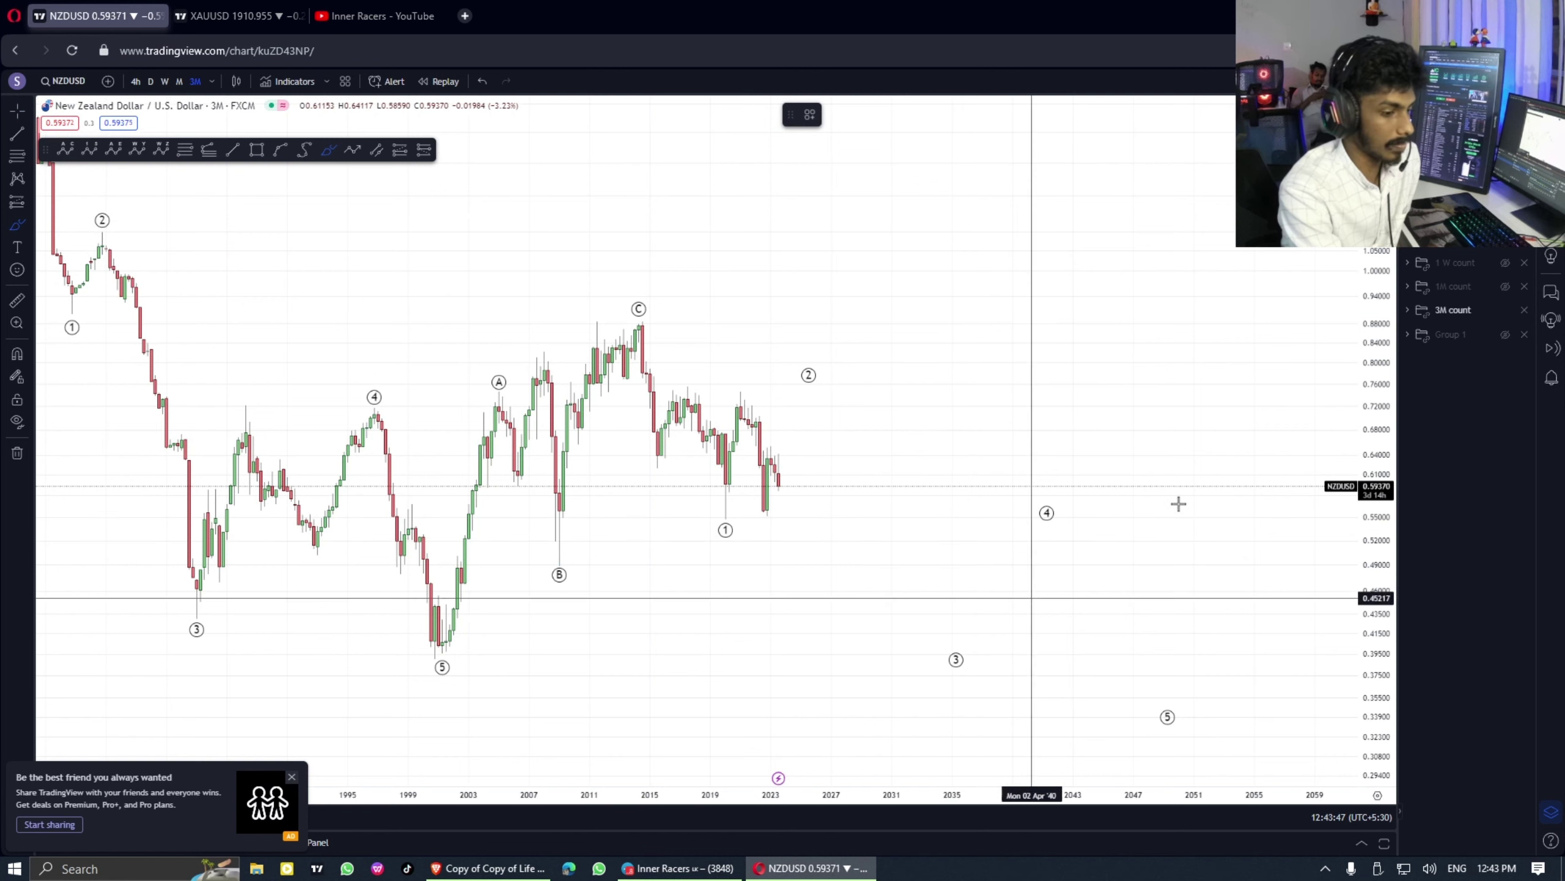
mouse_move(658, 295)
left_mouse_down()
mouse_move(663, 503)
mouse_move(1141, 548)
mouse_move(688, 274)
left_mouse_up()
key("ctrl+z")
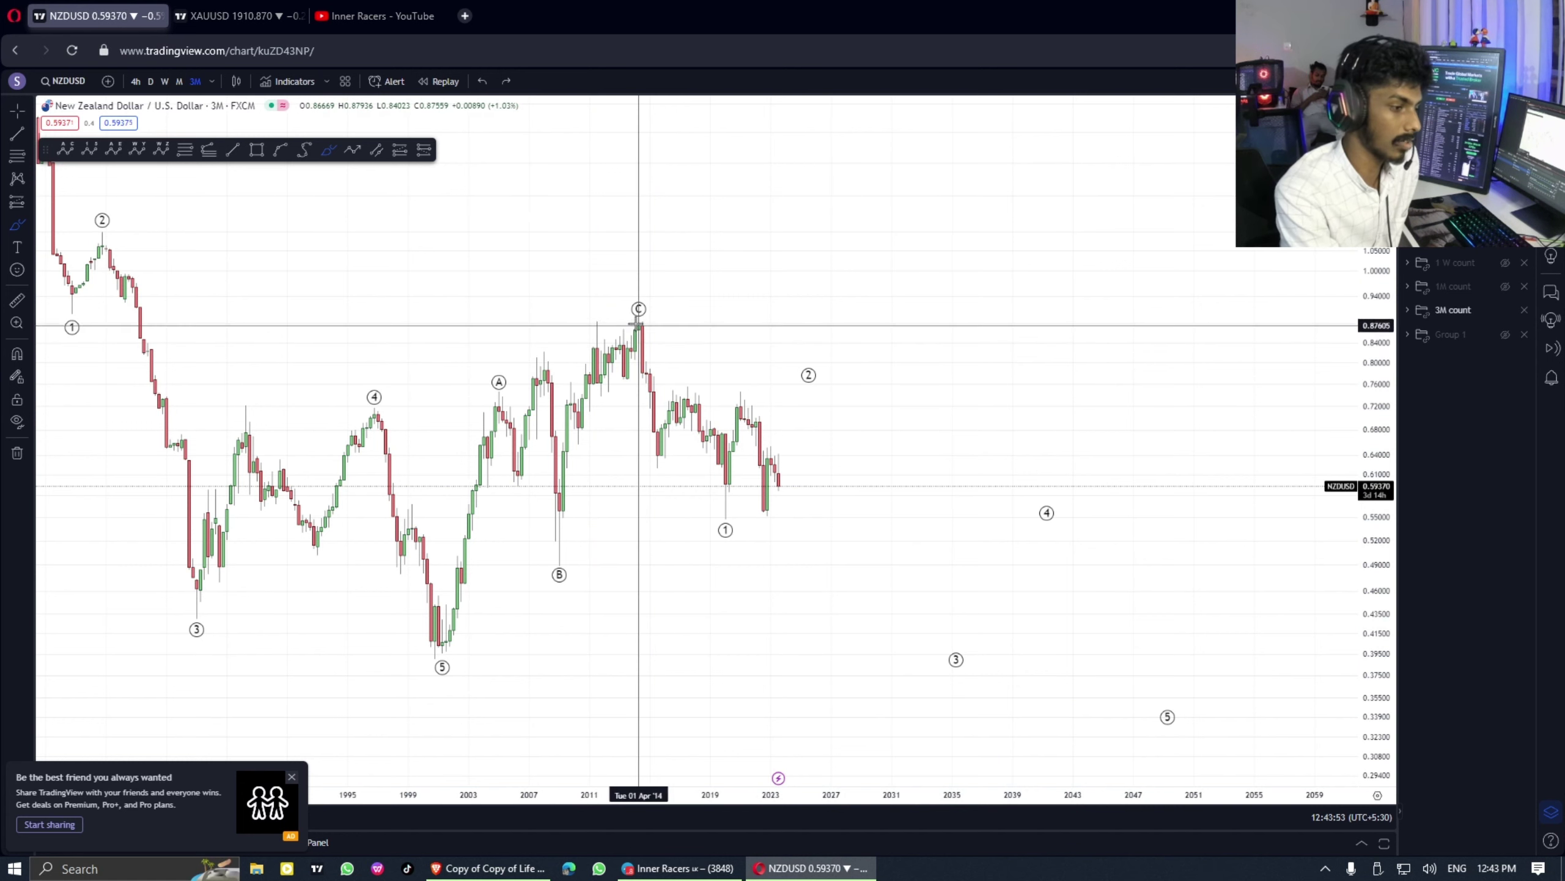
mouse_move(635, 324)
left_mouse_down()
mouse_move(650, 523)
mouse_move(707, 412)
mouse_move(737, 510)
left_mouse_up()
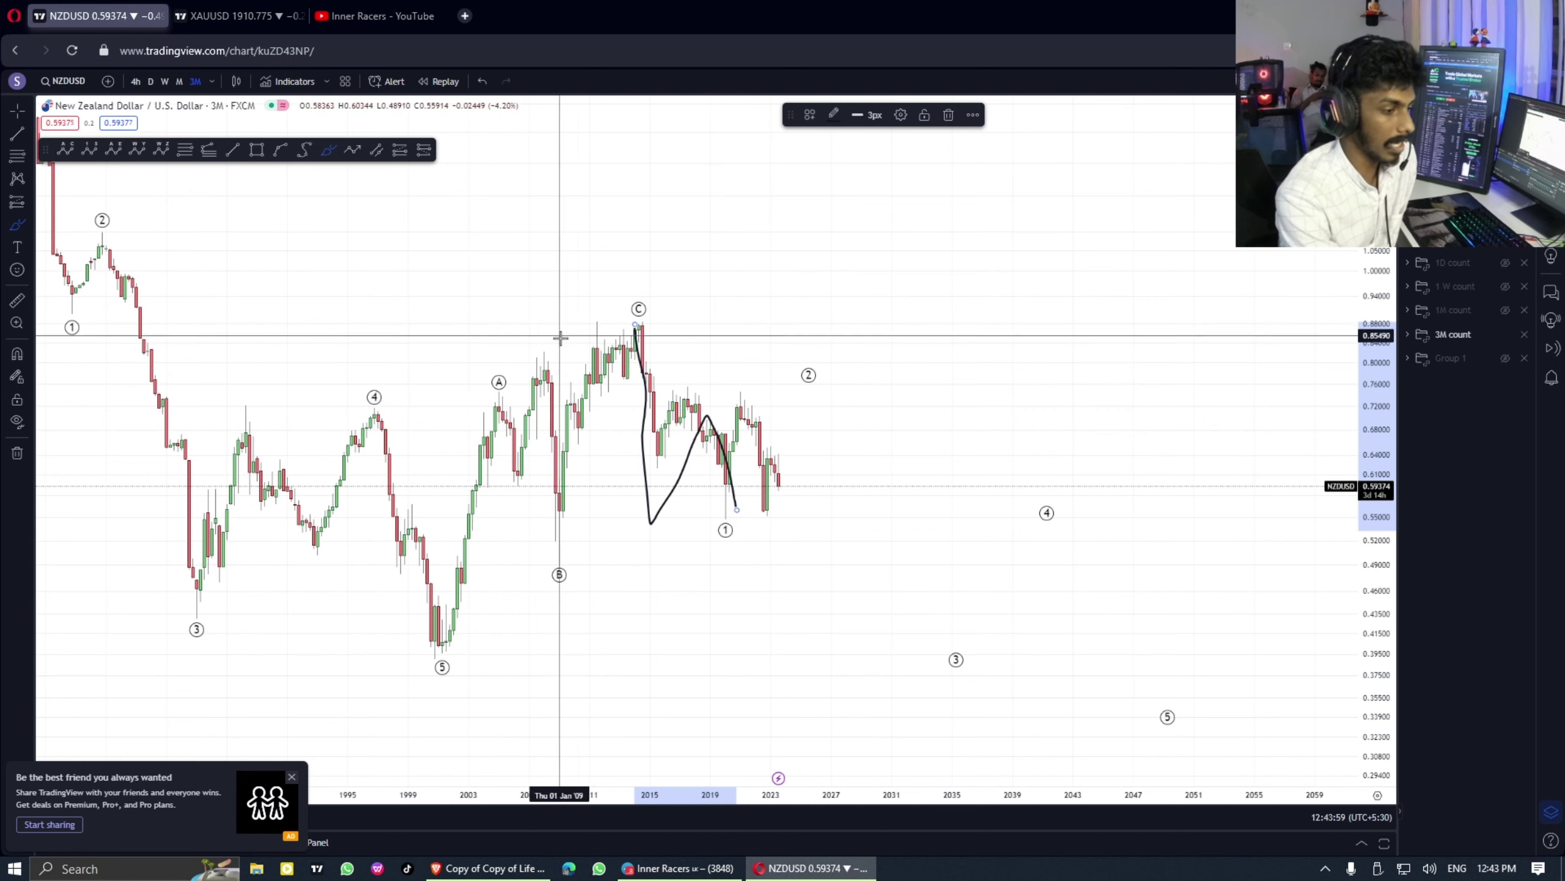
key("ctrl+z")
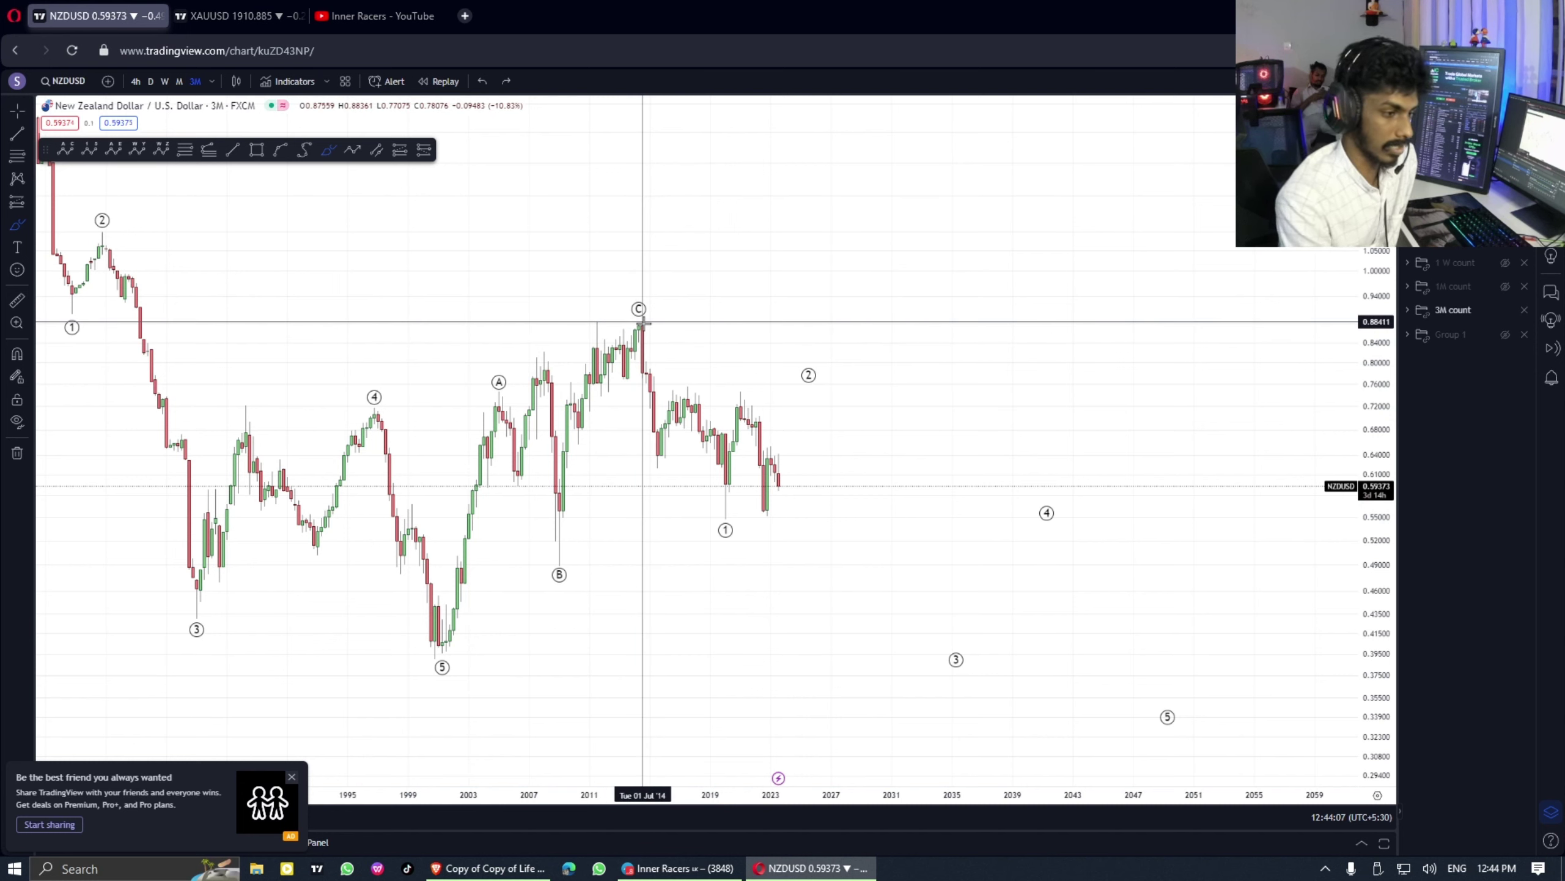
left_click(18, 112)
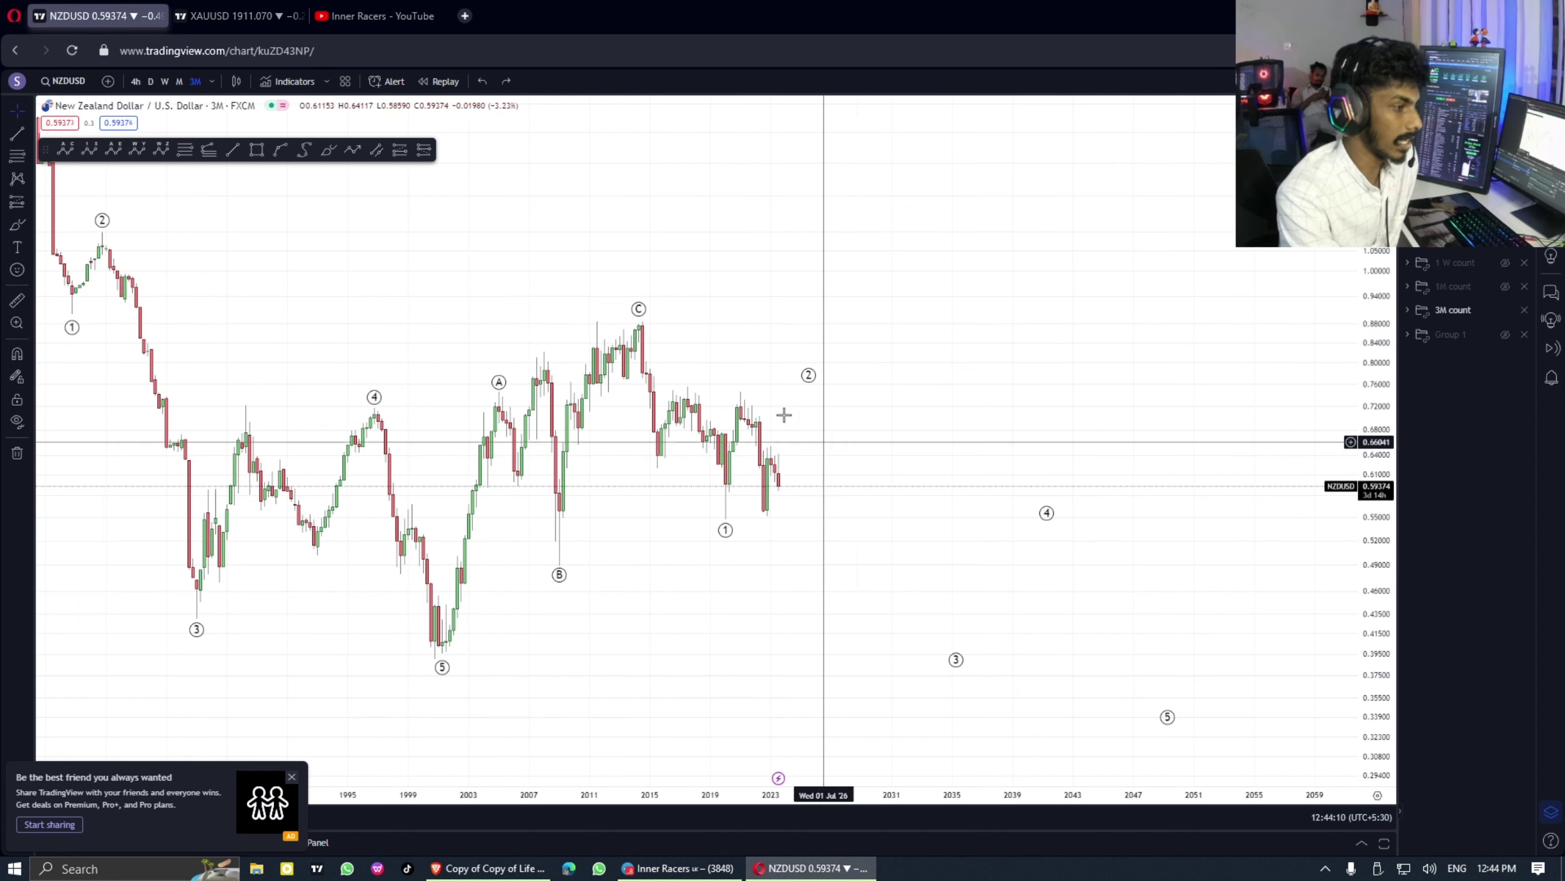
Switch NZDUSD to the 1-month timeframe and show the 1M count group
left_click(179, 81)
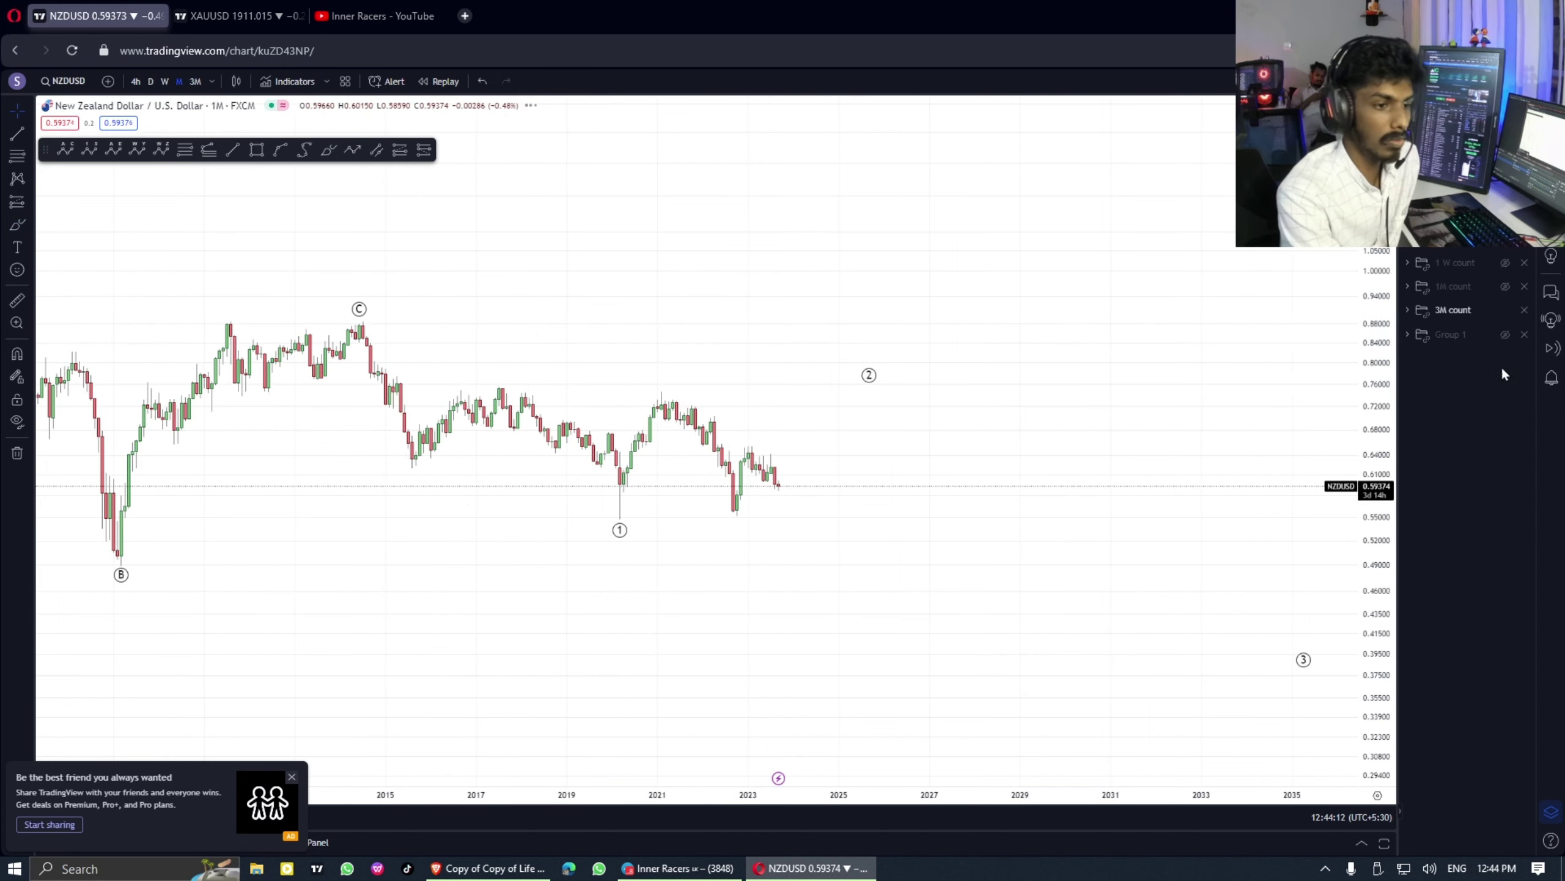
left_click(1505, 288)
scroll(1356, 493, "down", 3)
scroll(1062, 461, "down", 2)
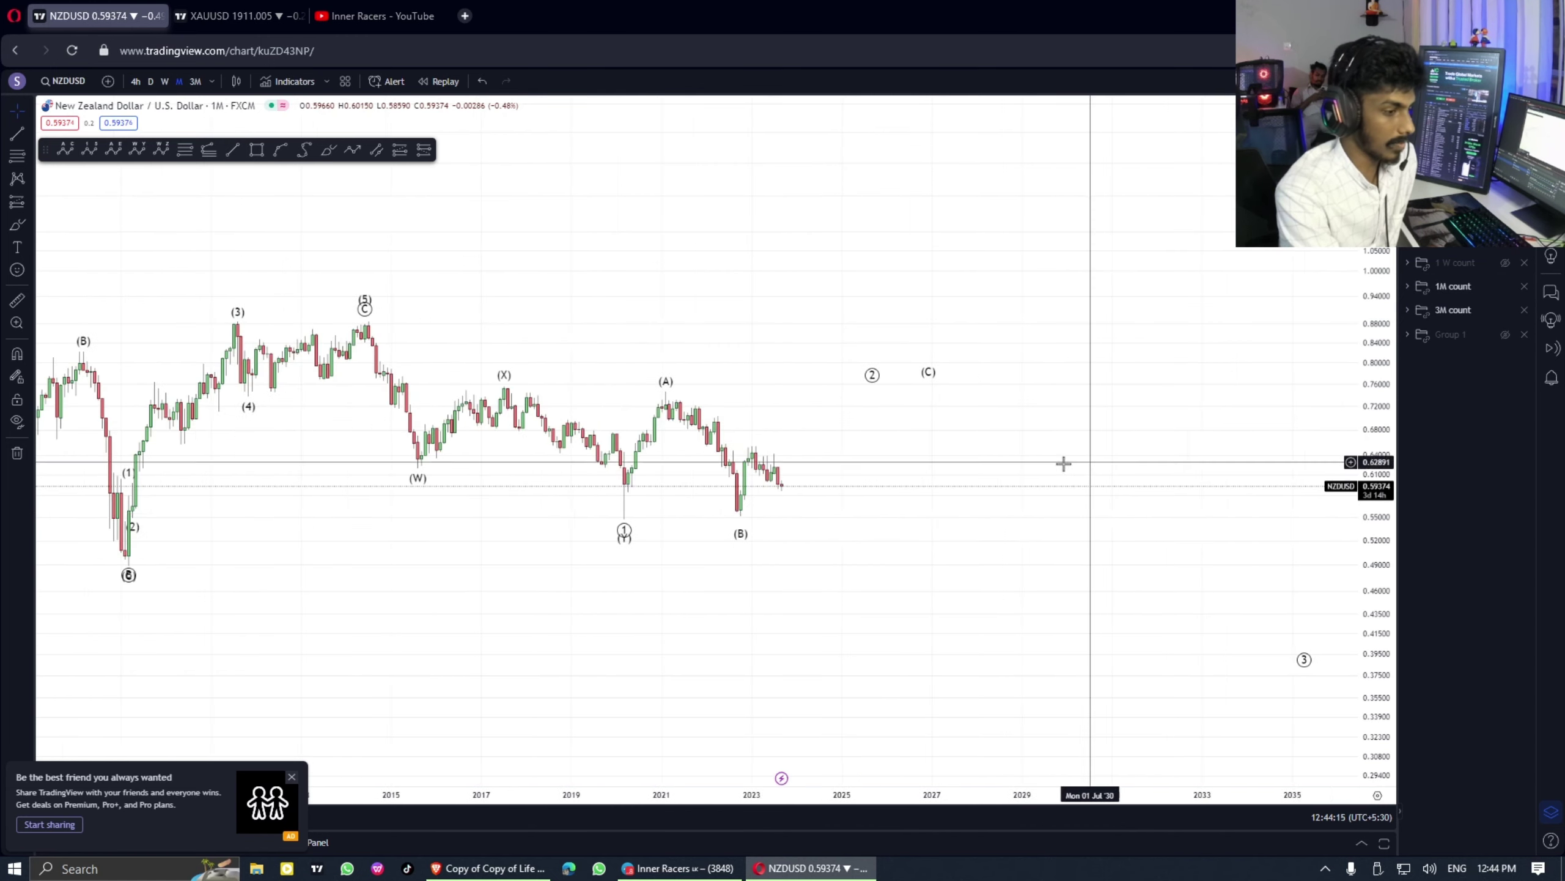
Move the (Y) endpoint of the W-X-Y pattern below the circled 1 label at the 2020 low, to about 0.513
left_click_drag(1387, 506, 1387, 529)
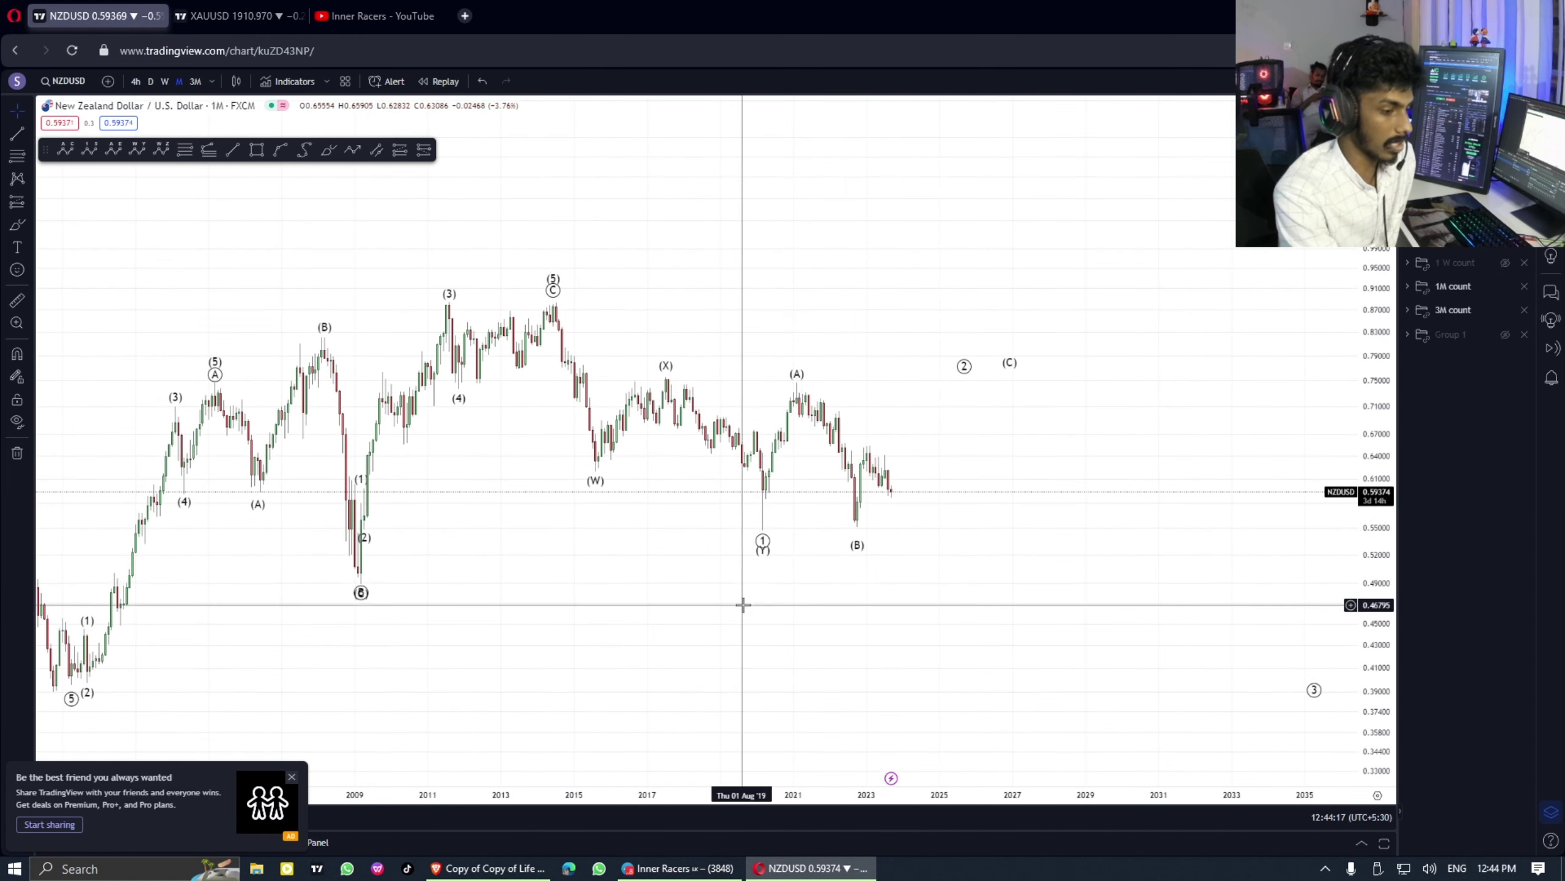
left_click_drag(763, 534, 768, 547)
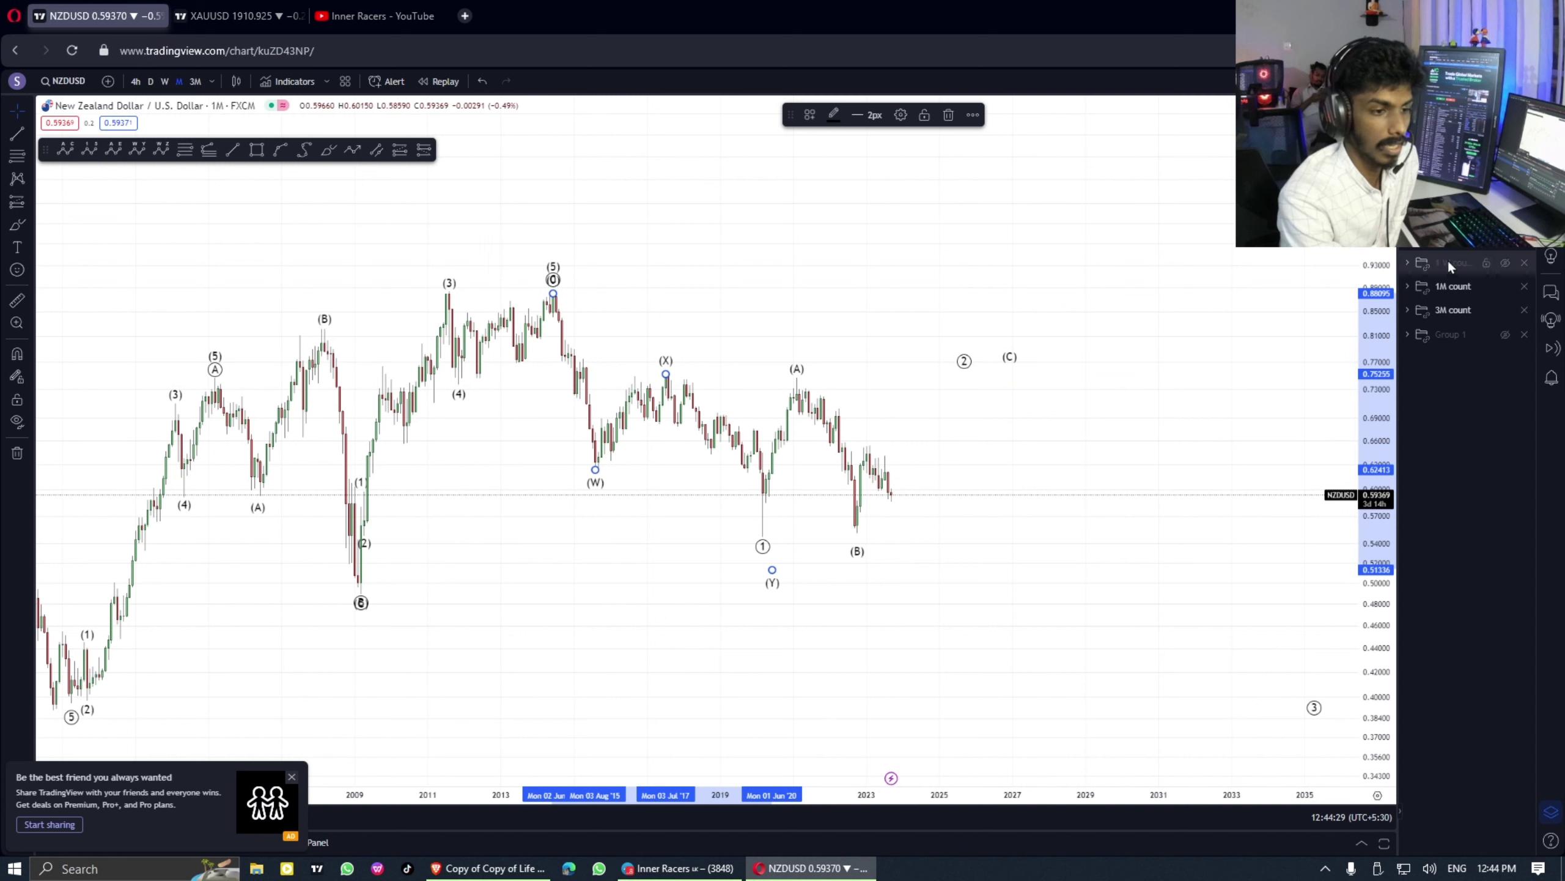
Show the 1 W count group and display NZDUSD on the weekly timeframe, framing the waves from 2018 onward
left_click(1506, 265)
left_click(165, 84)
right_click(707, 236)
left_click(739, 248)
scroll(895, 351, "down", 5)
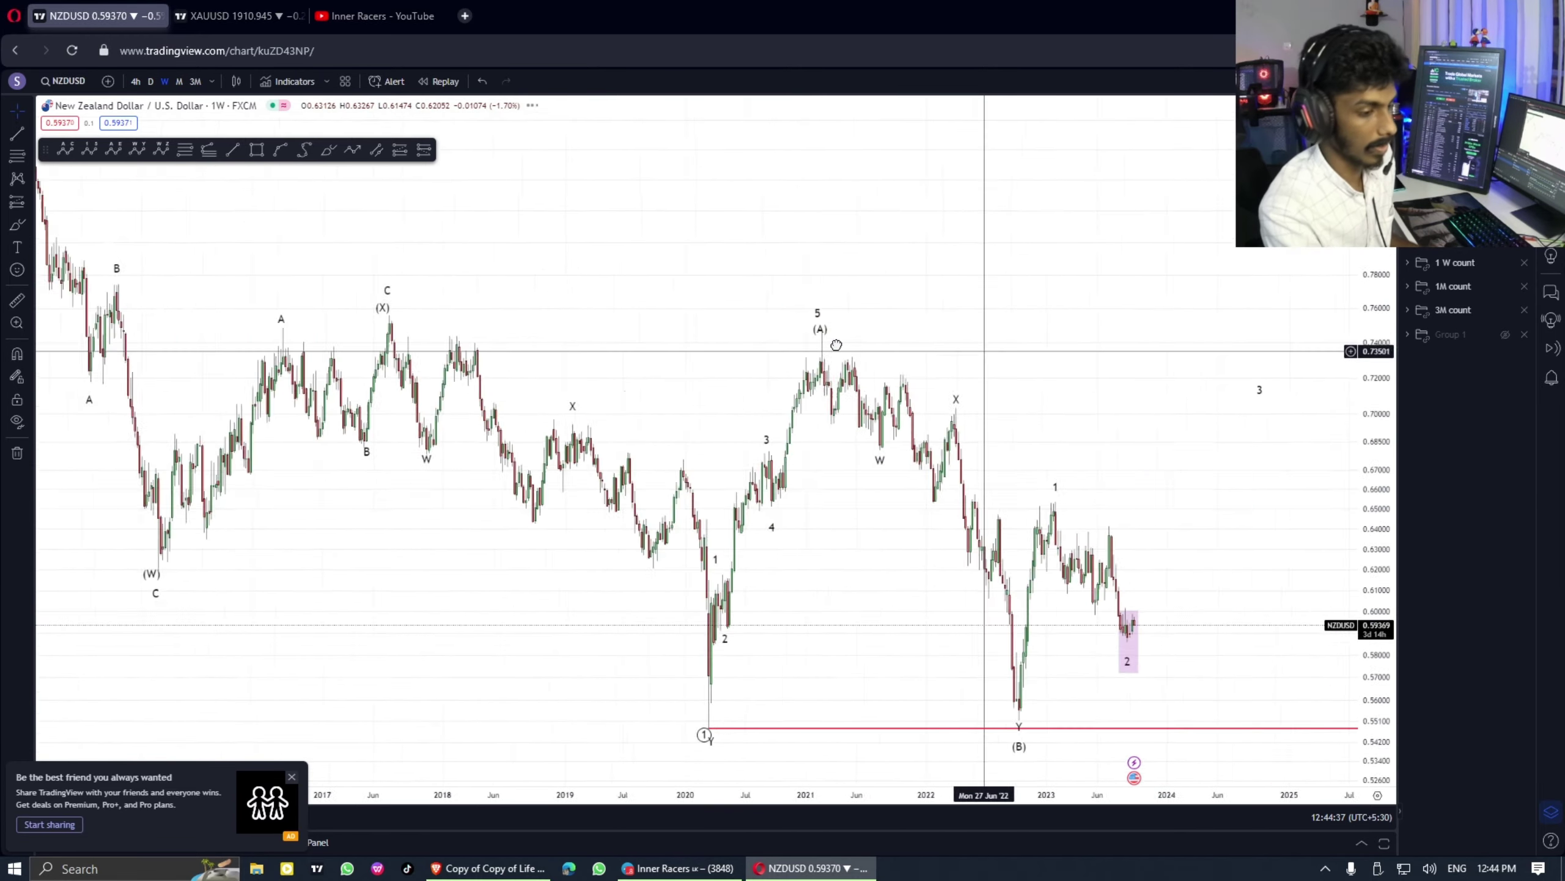
scroll(891, 247, "right", 5)
scroll(548, 196, "left", 2)
Circle the five-wave rise from circled wave 1 to wave (A) with the Brush and undo the circle
left_click(328, 149)
left_click(632, 727)
mouse_move(737, 207)
left_mouse_down()
mouse_move(814, 383)
mouse_move(591, 609)
mouse_move(653, 546)
mouse_move(689, 351)
mouse_move(760, 244)
left_mouse_up()
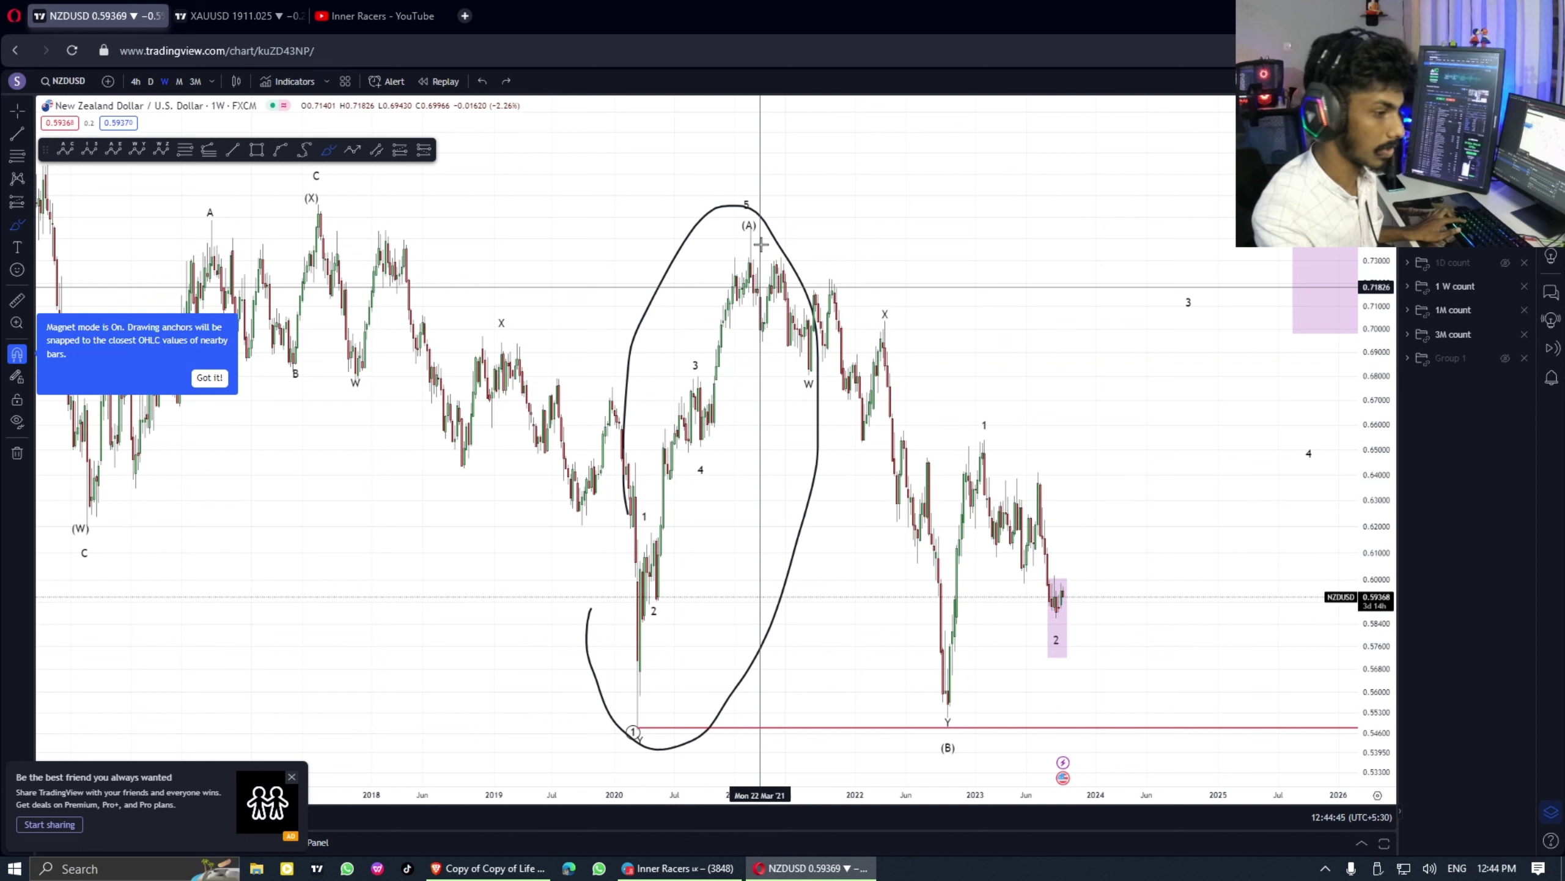
key("ctrl+z")
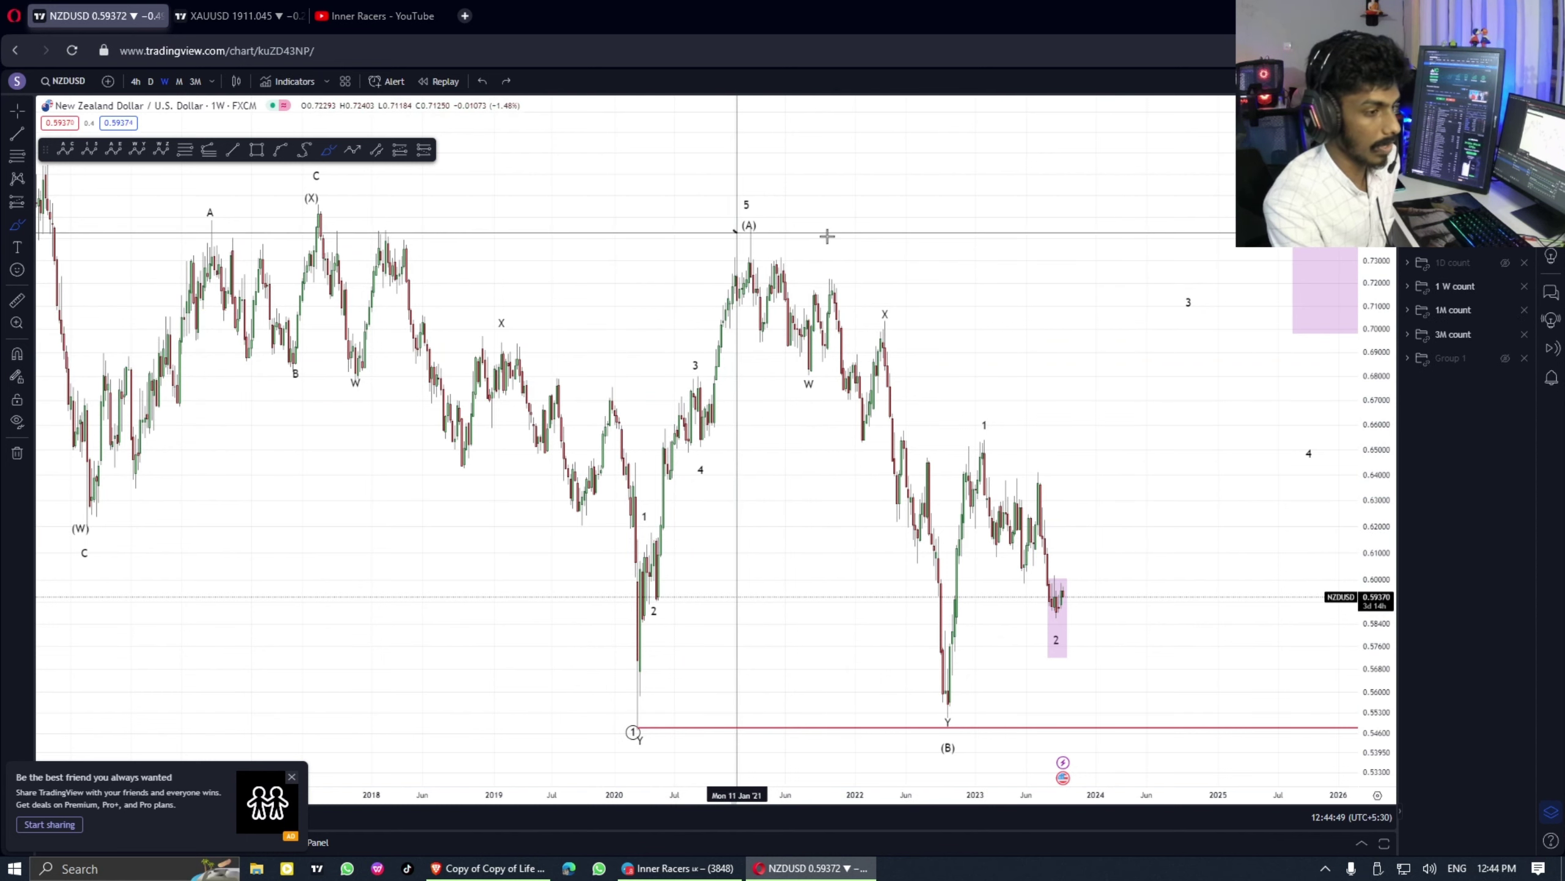
Brush a horizontal line beneath the wave (A) label and a loop around the wave (B) low
left_click_drag(733, 230, 832, 235)
mouse_move(929, 729)
left_mouse_down()
mouse_move(973, 754)
mouse_move(916, 699)
left_mouse_up()
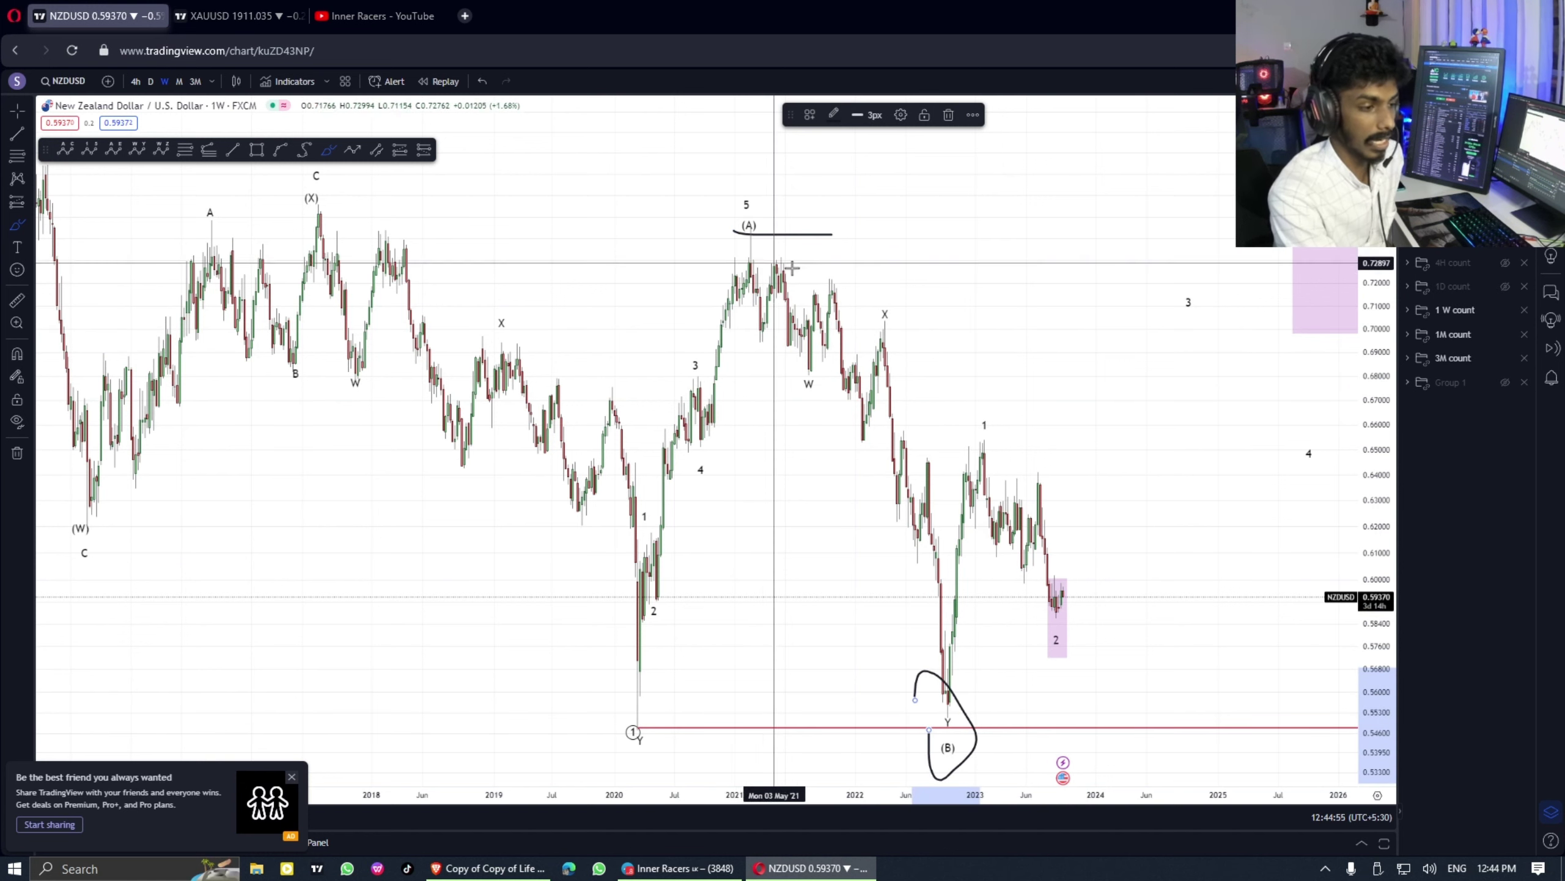
Trace the W-X-Y decline from wave (A) toward wave (B) with a single brush stroke and undo it
mouse_move(752, 250)
left_mouse_down()
mouse_move(801, 333)
mouse_move(881, 300)
mouse_move(920, 583)
left_mouse_up()
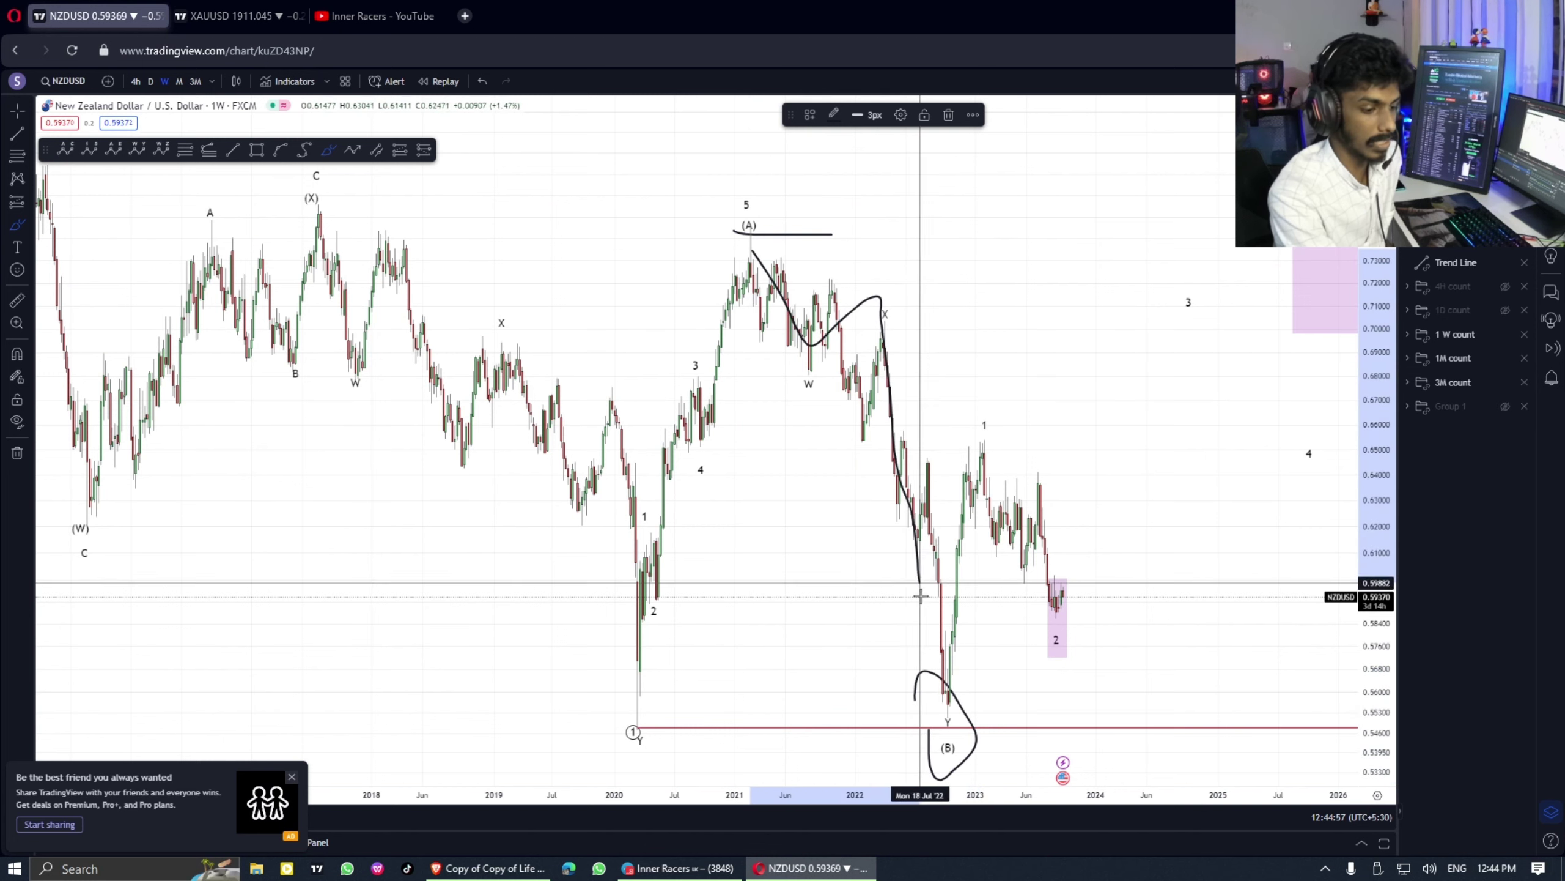
key("ctrl+z")
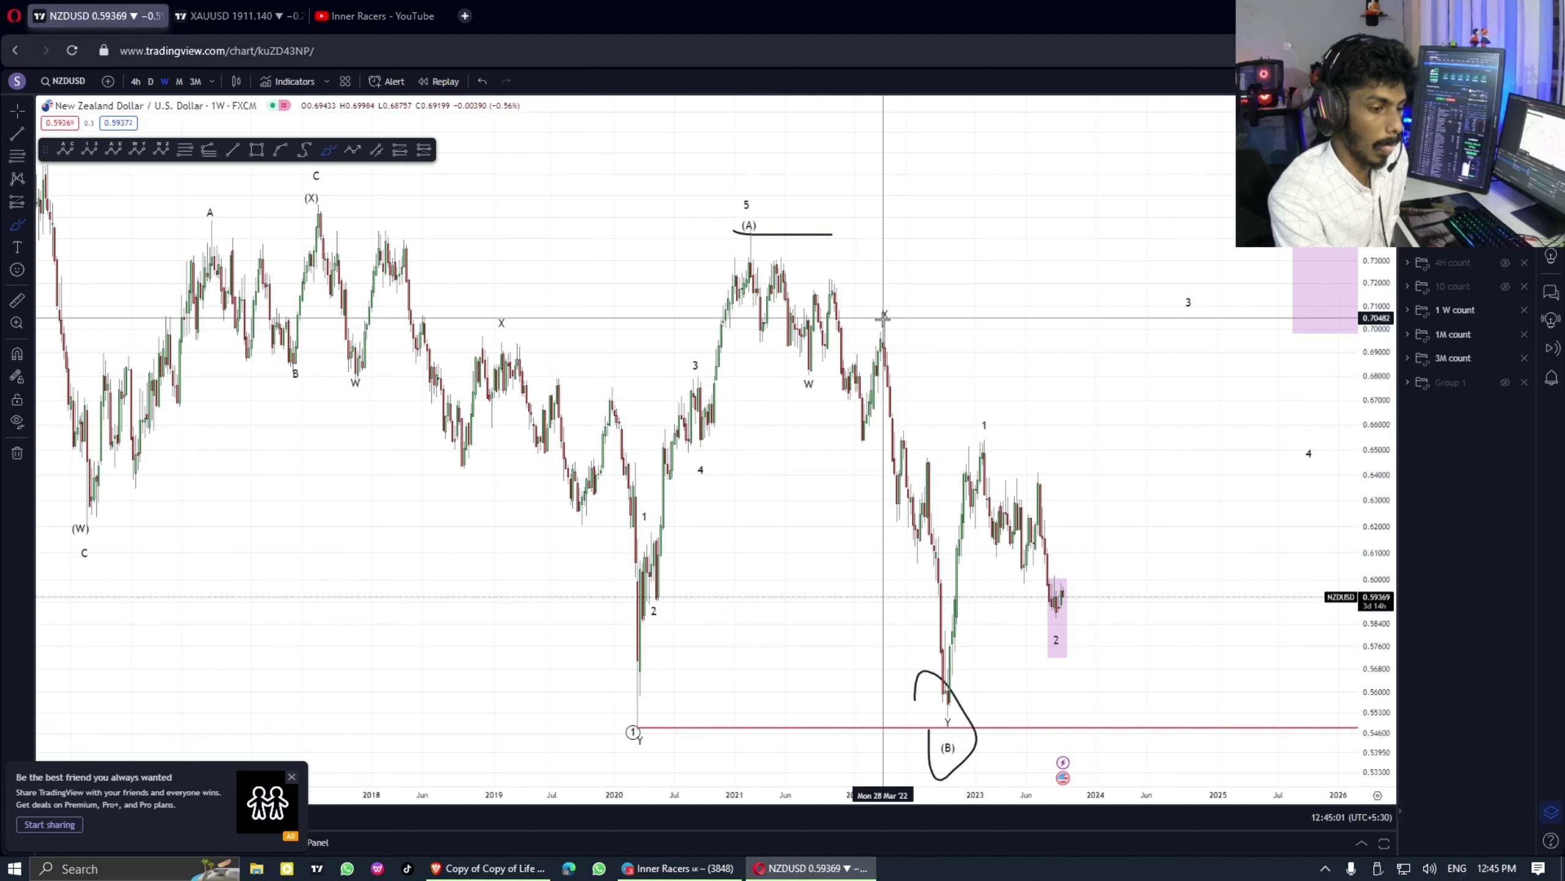
Brush zigzags along the smaller swings from wave (A) down toward wave (B), and undo the last stroke after X
mouse_move(746, 258)
left_mouse_down()
mouse_move(748, 336)
mouse_move(809, 370)
left_mouse_up()
mouse_move(810, 300)
left_mouse_down()
mouse_move(863, 424)
mouse_move(885, 348)
mouse_move(902, 496)
mouse_move(926, 484)
mouse_move(943, 631)
left_mouse_up()
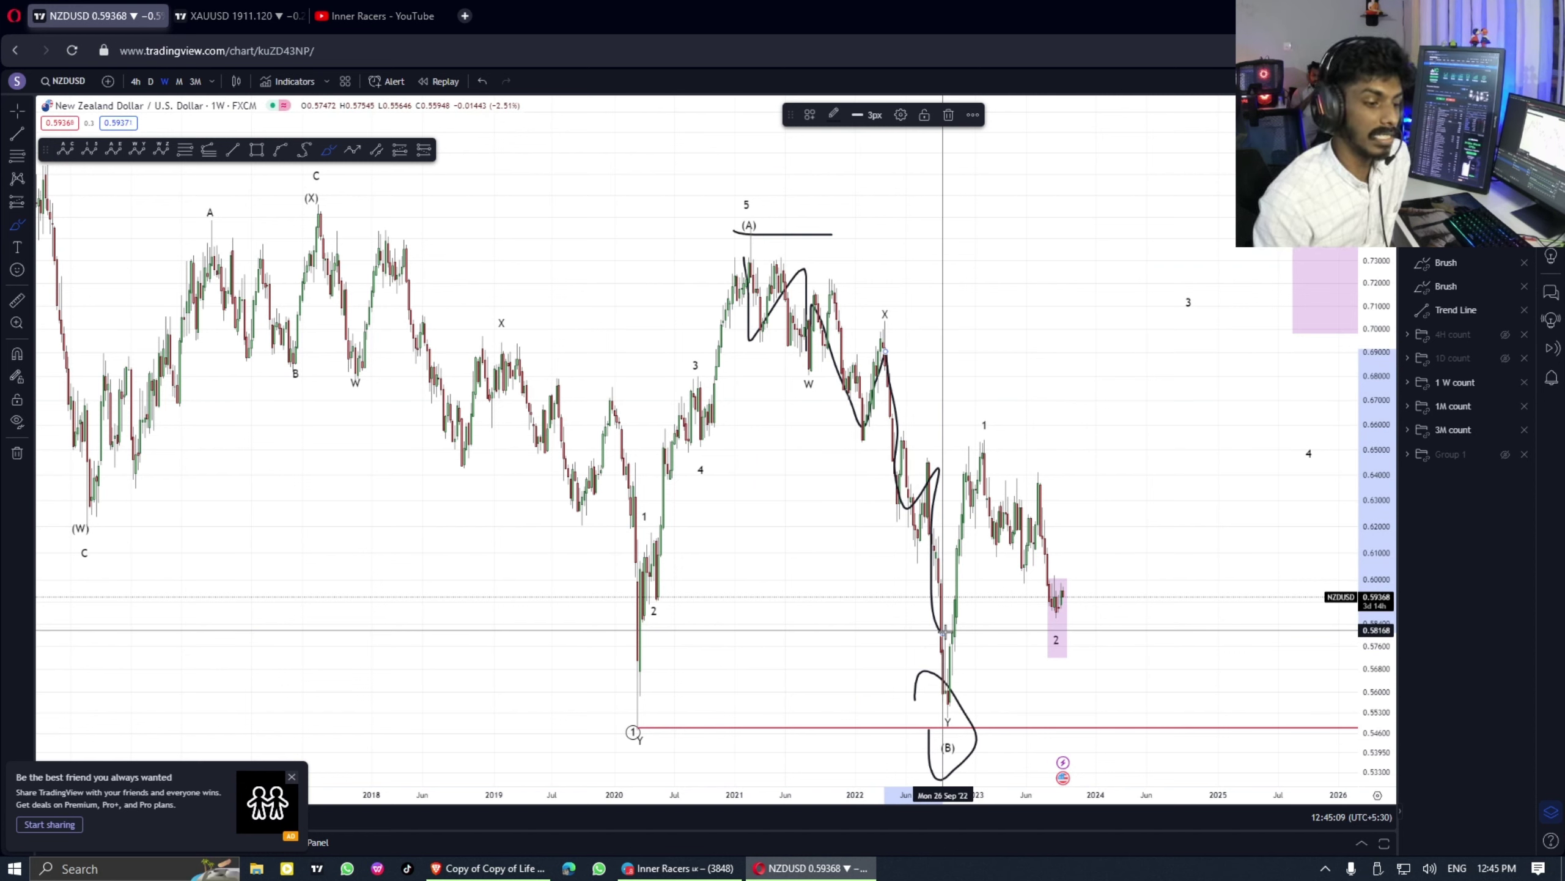
key("ctrl+z")
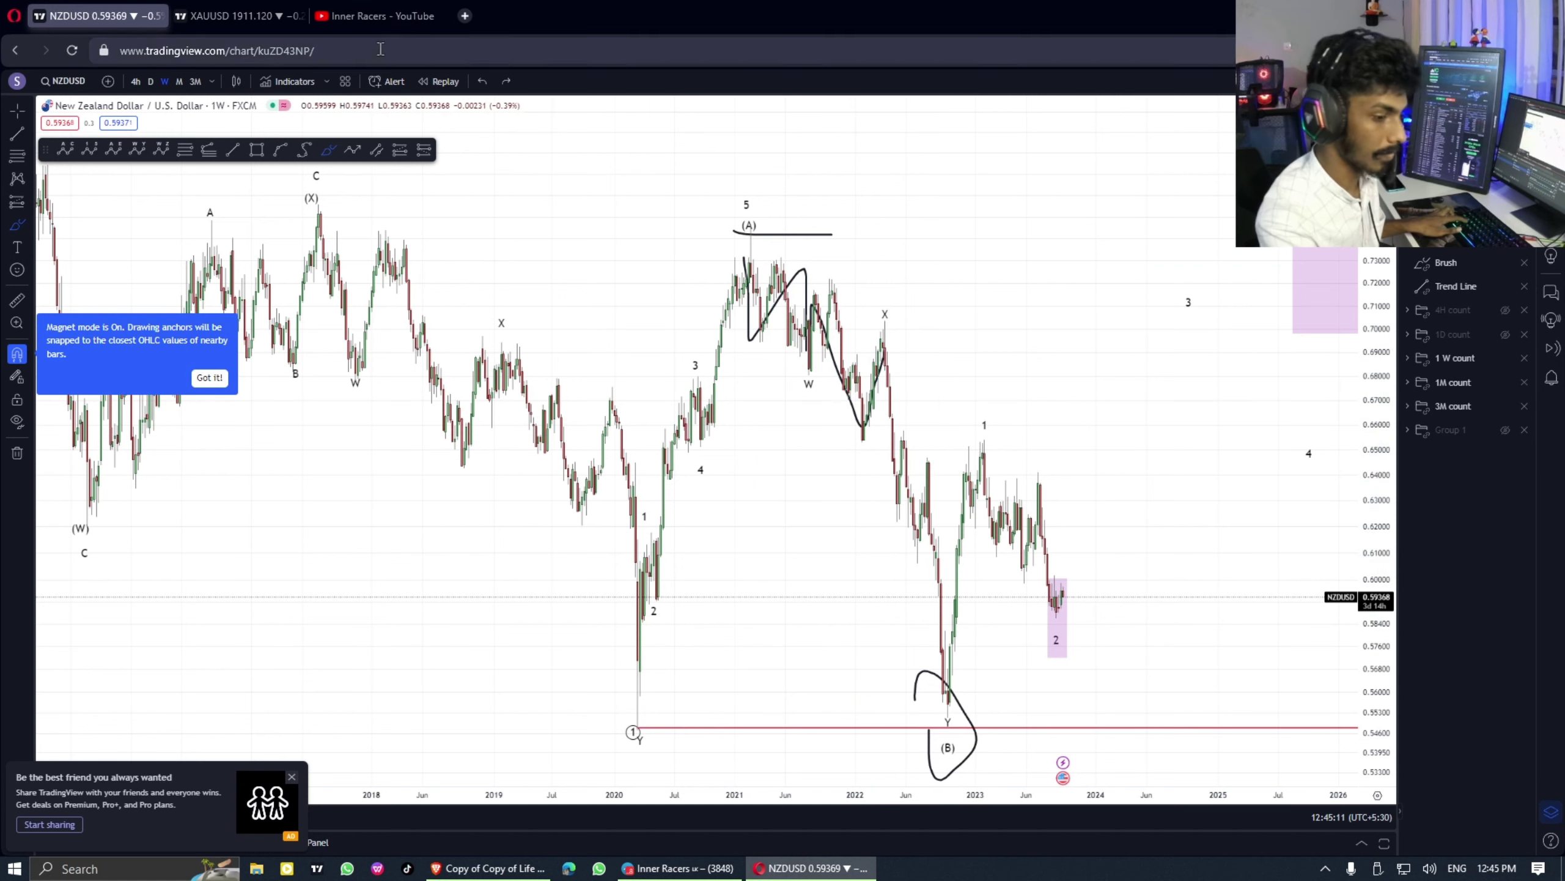
Undo the remaining Brush zigzags along the decline from wave (A) to X
key("ctrl+z")
key("ctrl")
key("ctrl+z")
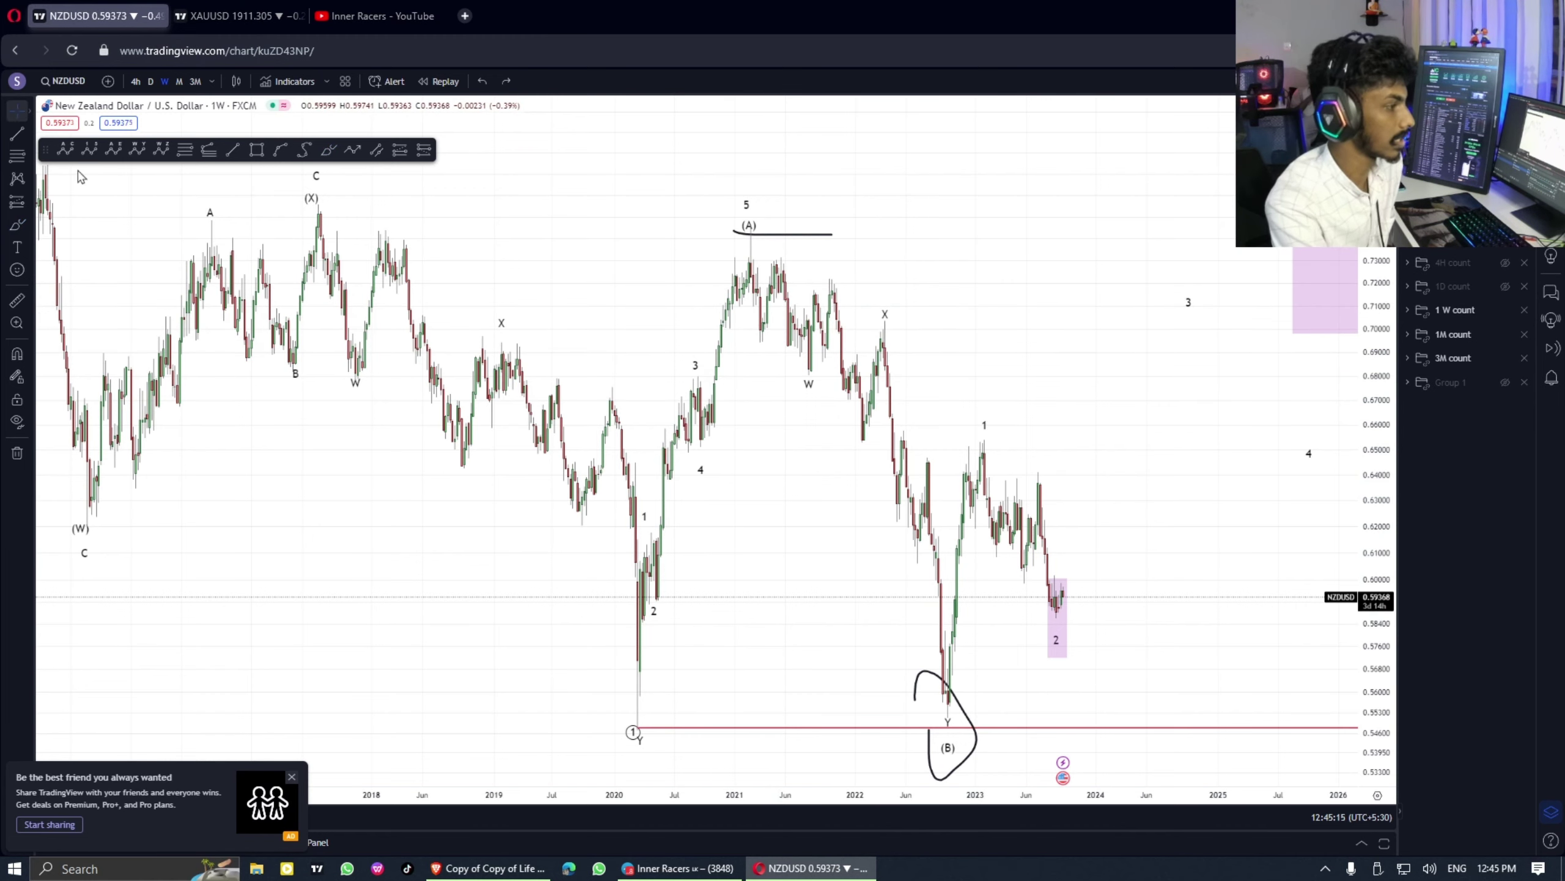
Brush a large loop around the rise from the wave (B) low toward wave 1 and undo it
scroll(797, 333, "right", 3)
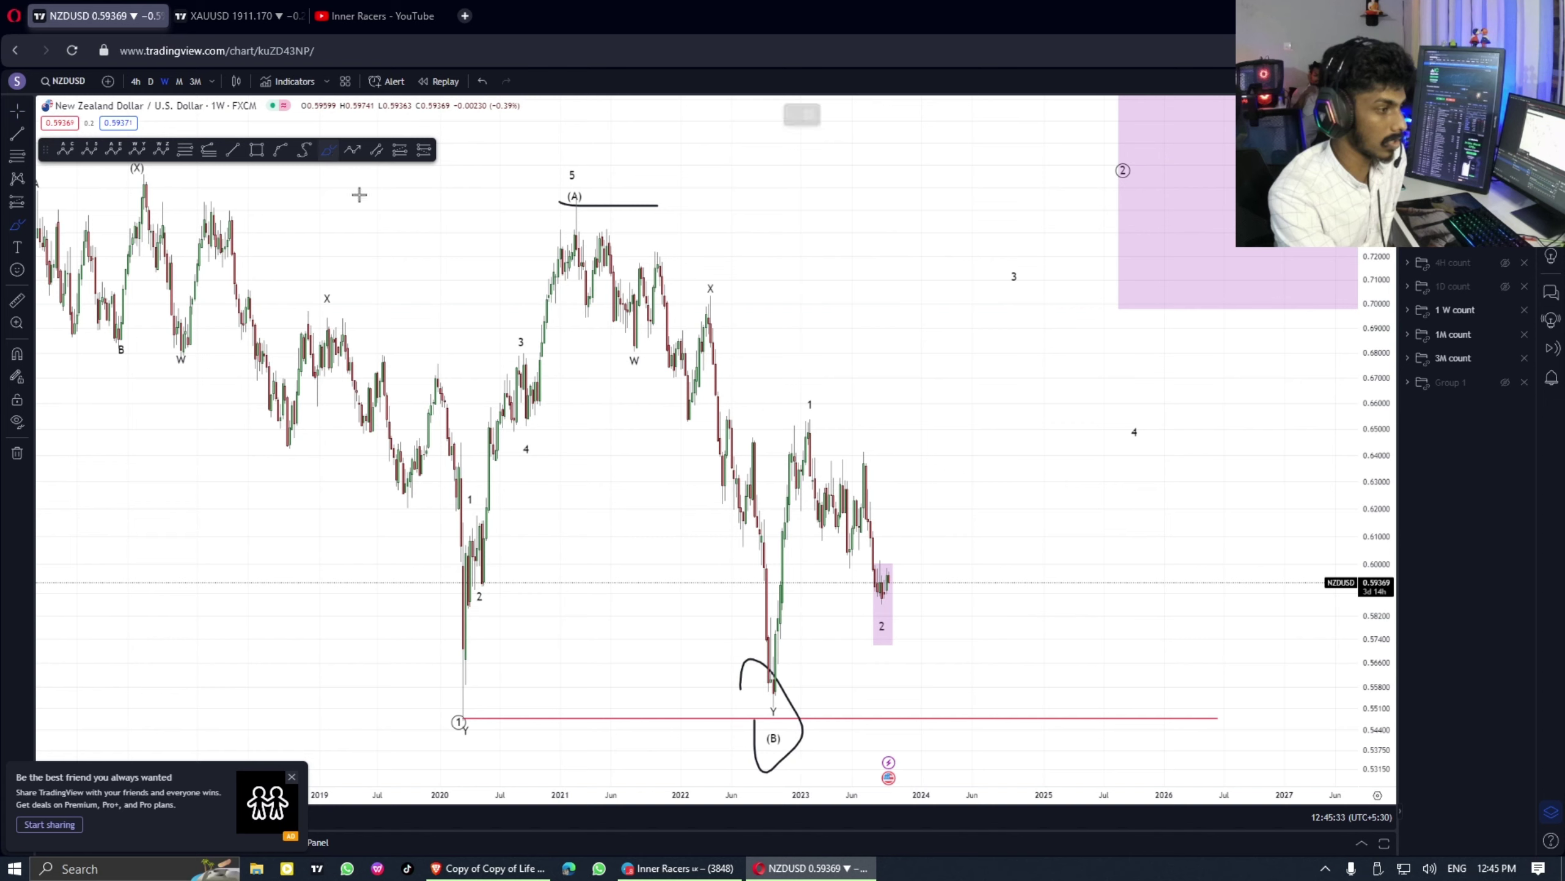
mouse_move(771, 676)
left_mouse_down()
mouse_move(814, 466)
mouse_move(812, 633)
left_mouse_up()
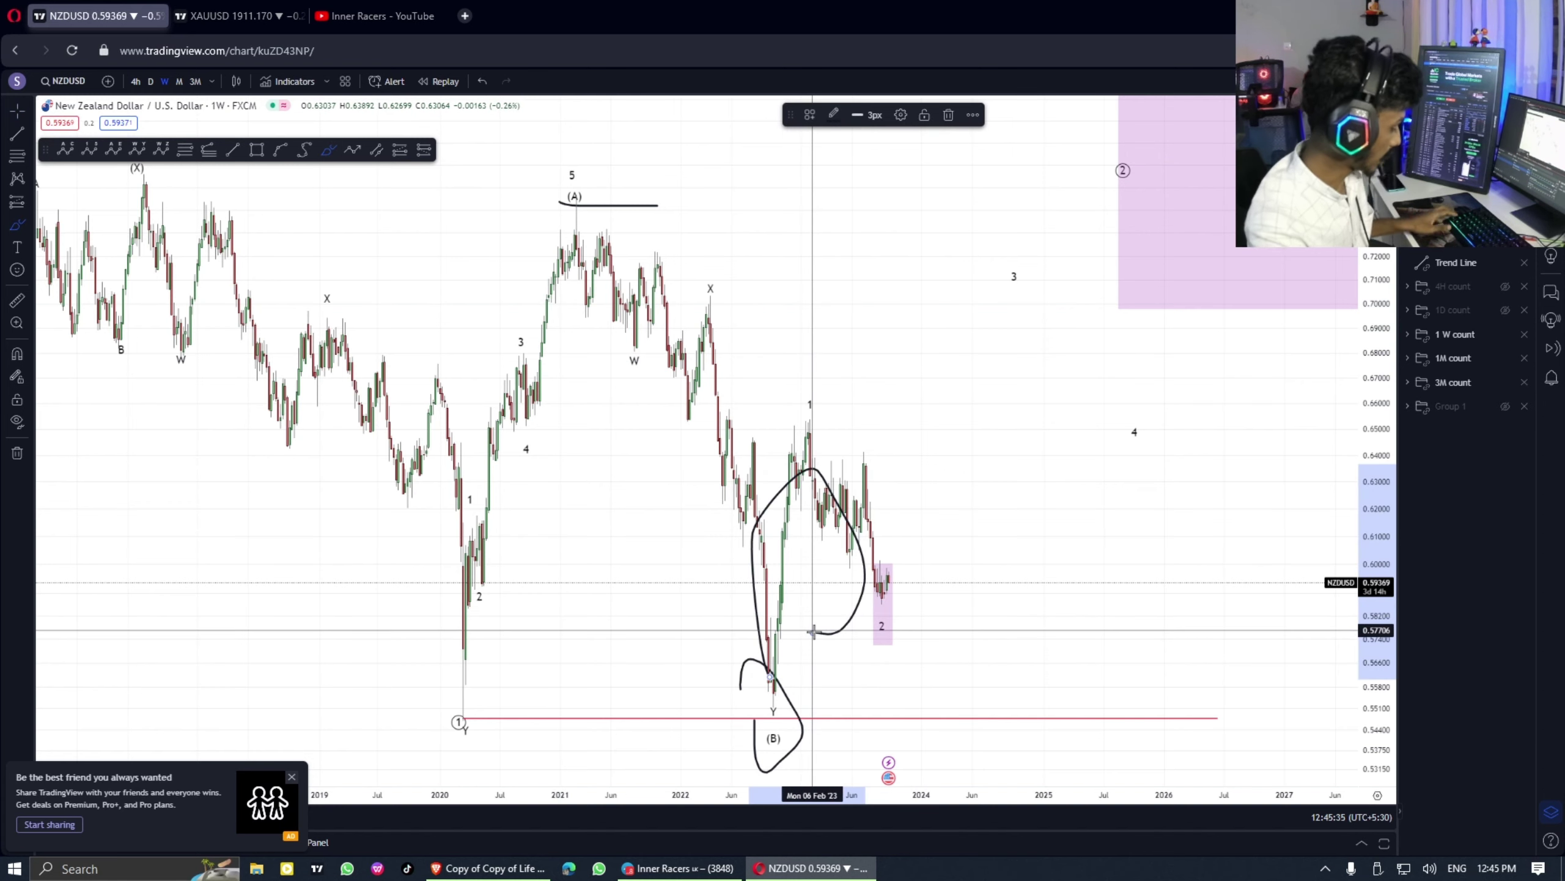
key("ctrl+z")
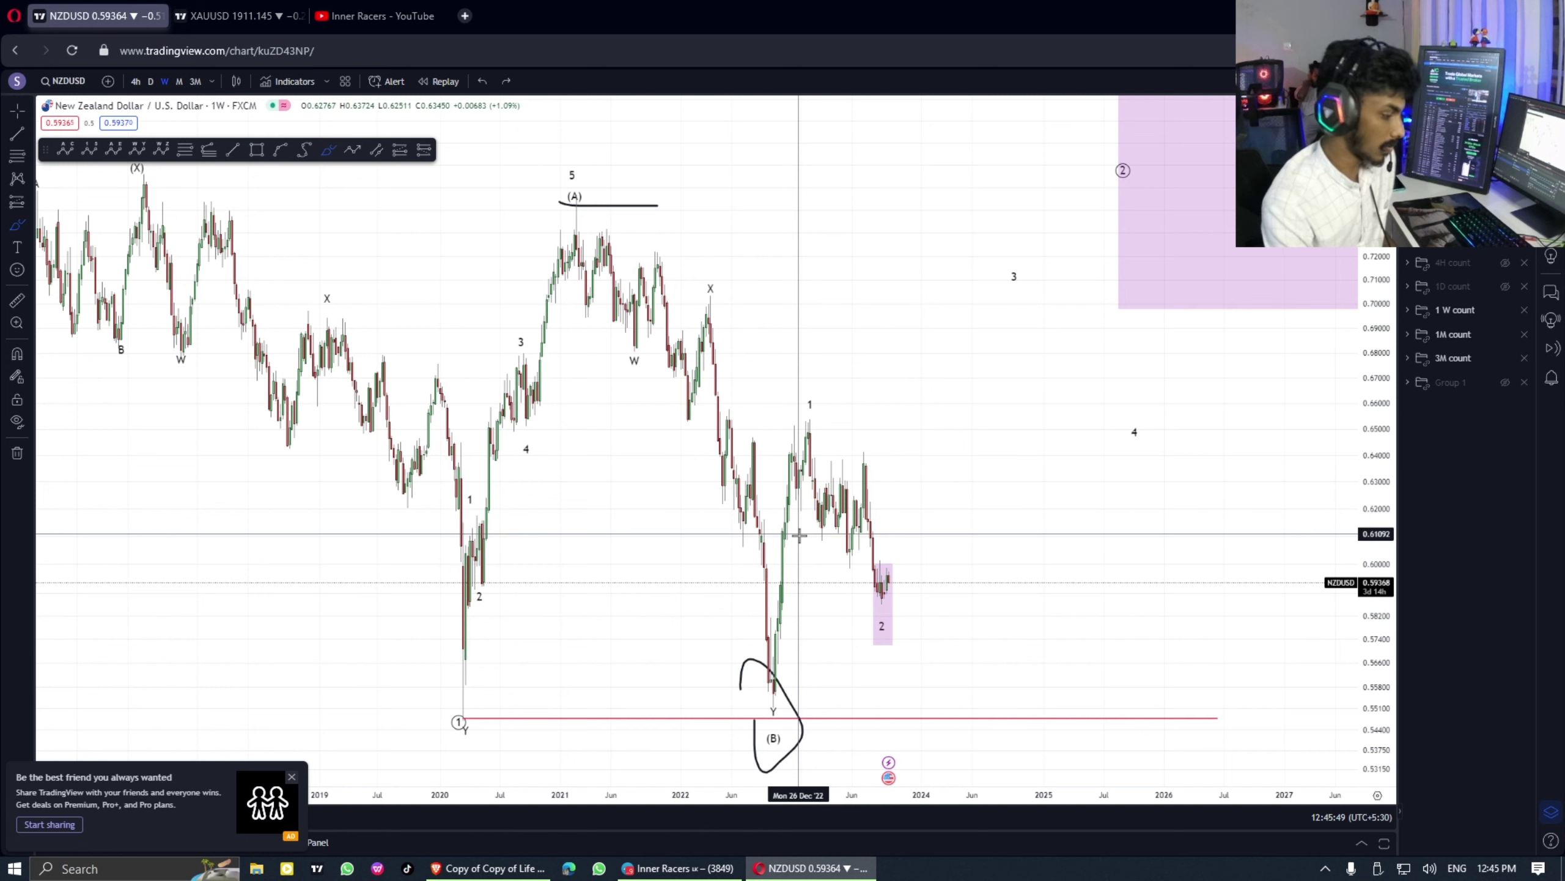
scroll(664, 443, "left", 5)
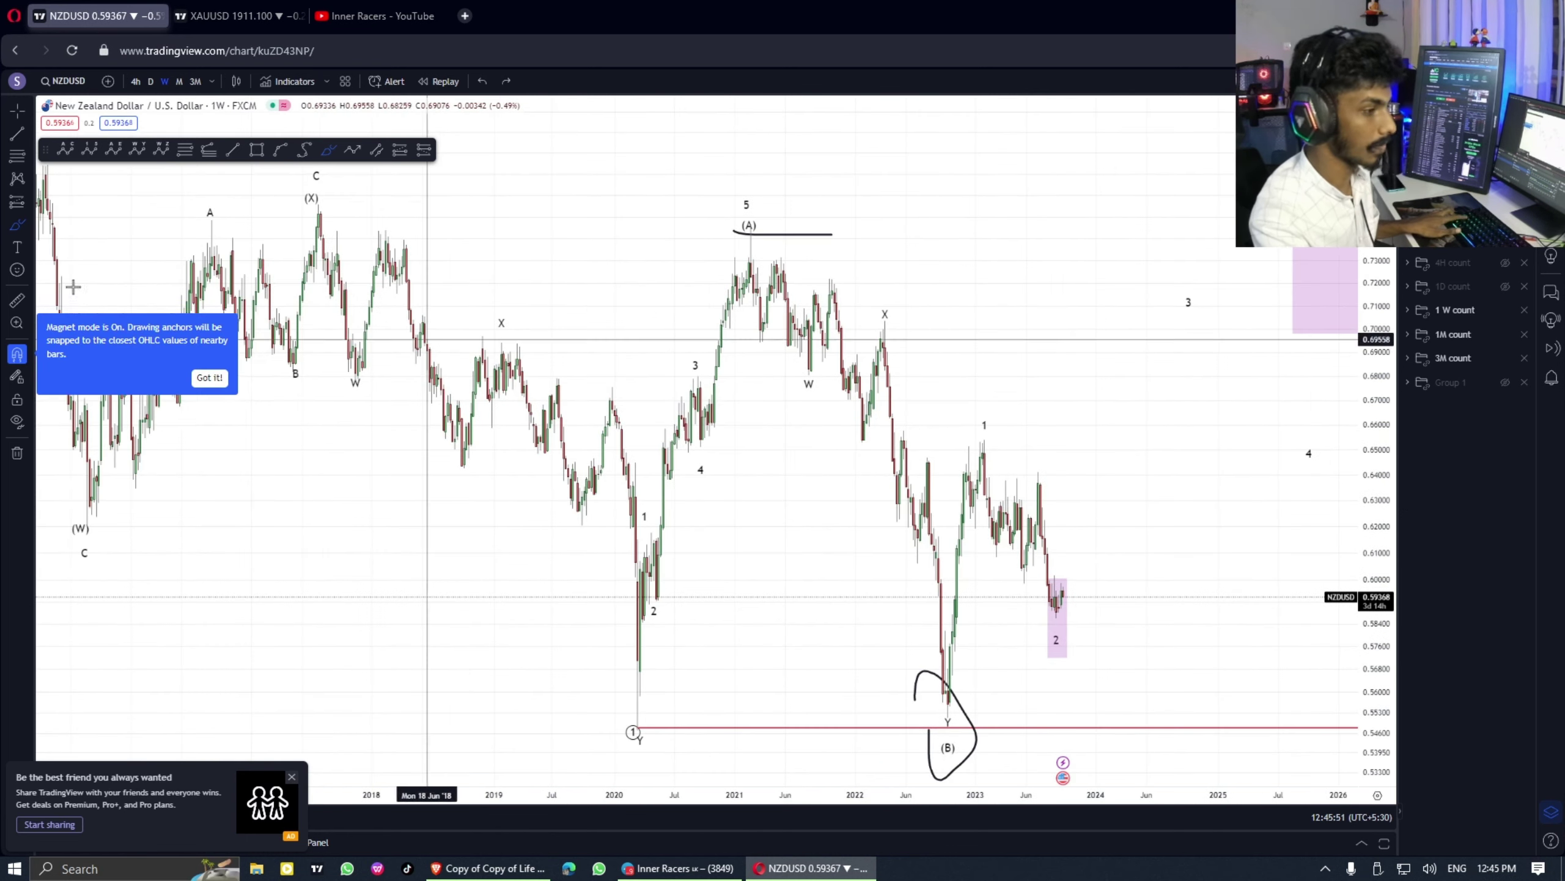
key("ctrl")
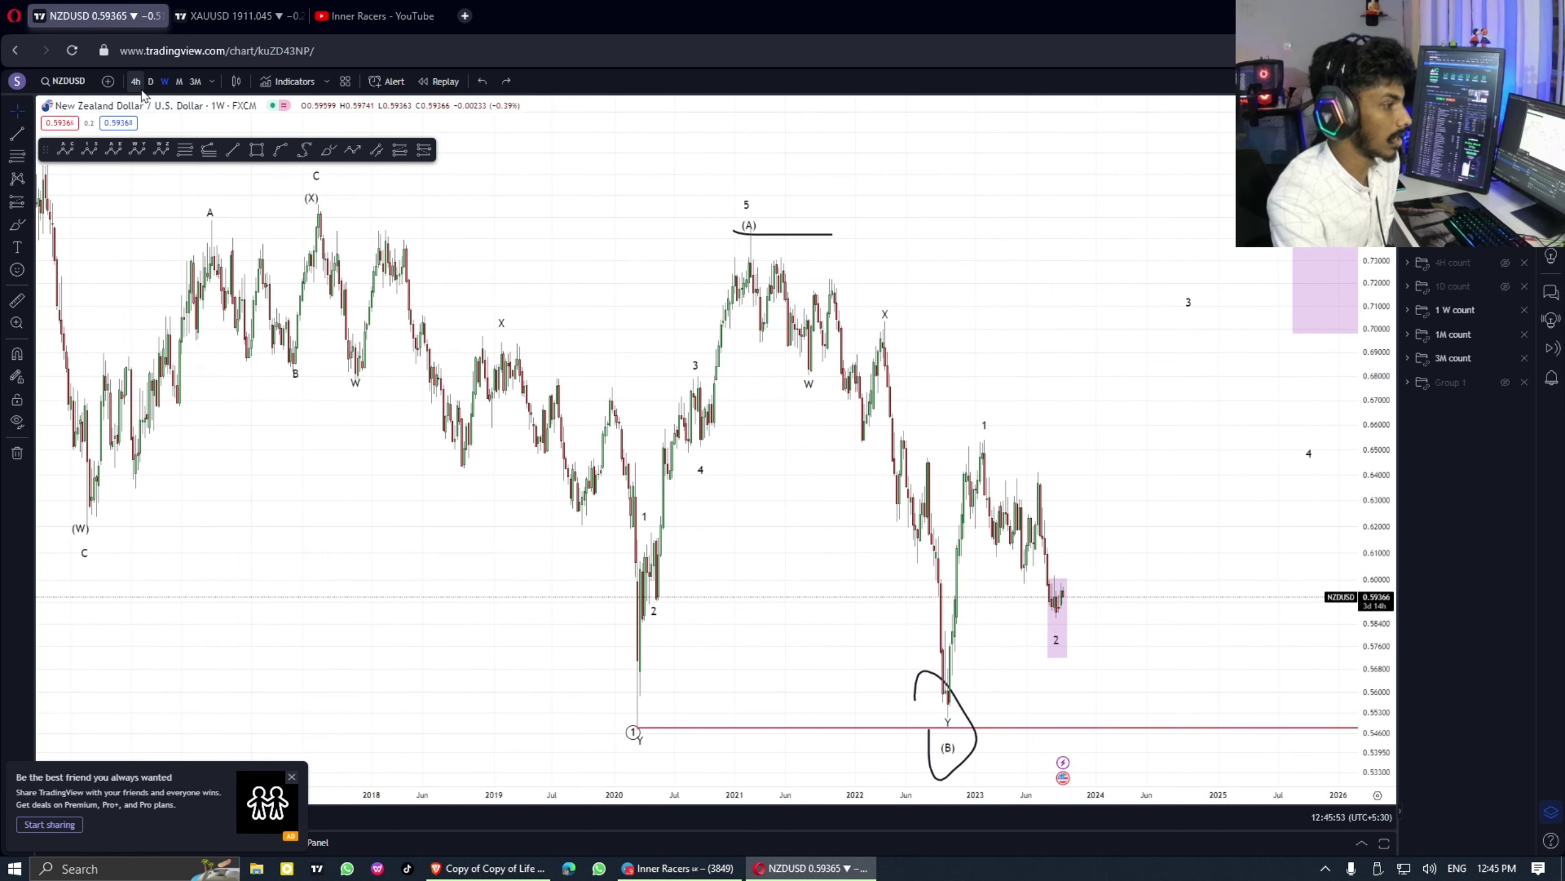
Change the NZDUSD chart to the daily timeframe and show the hidden 1D count drawings
left_click(152, 81)
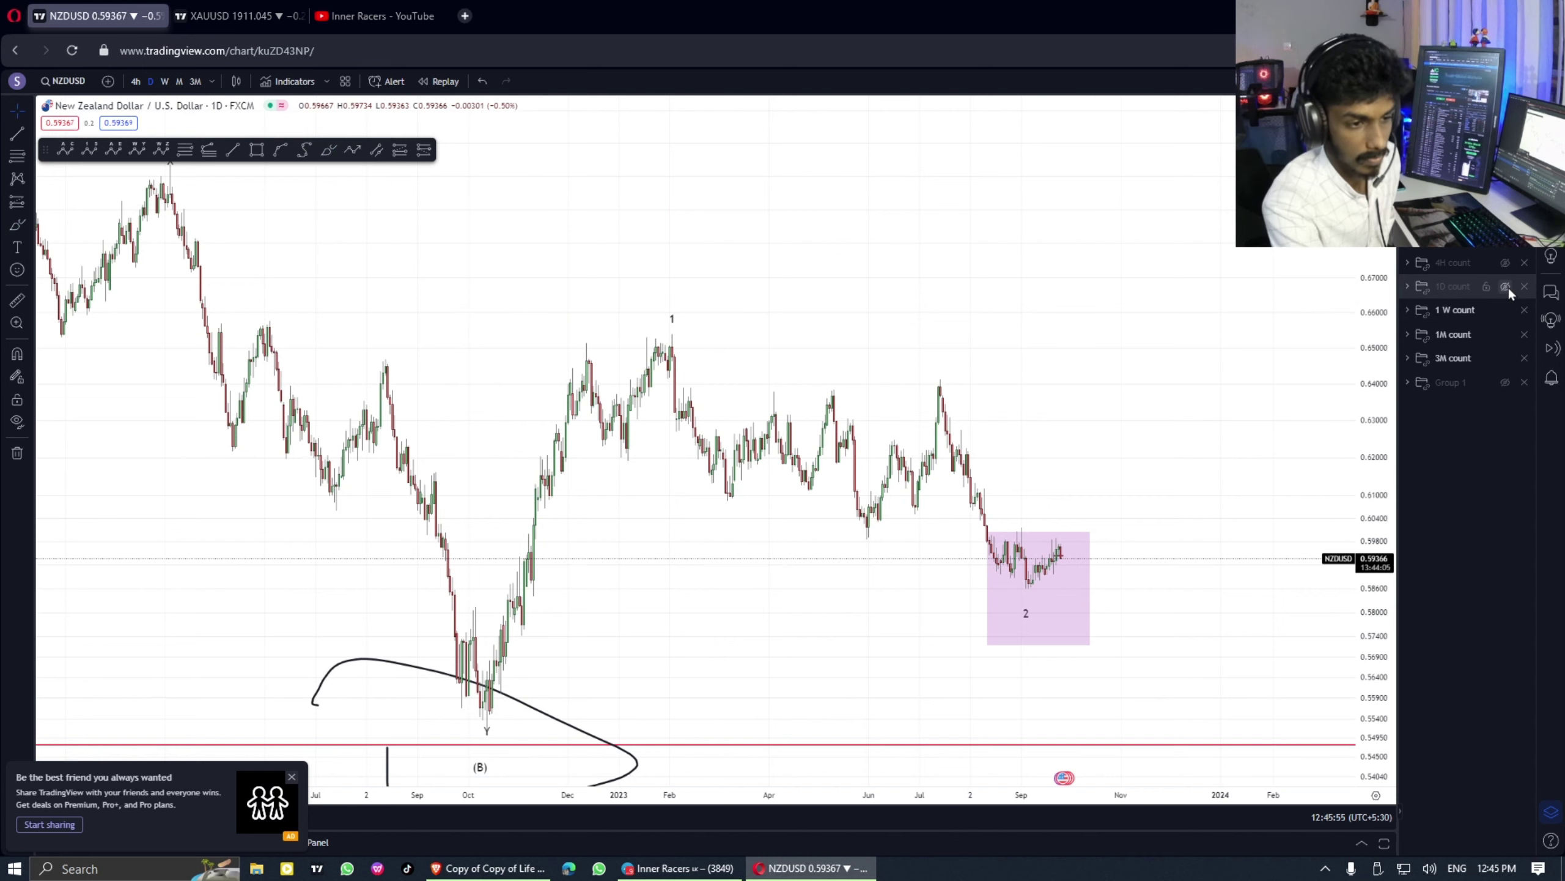
left_click(1505, 286)
scroll(1024, 392, "down", 1)
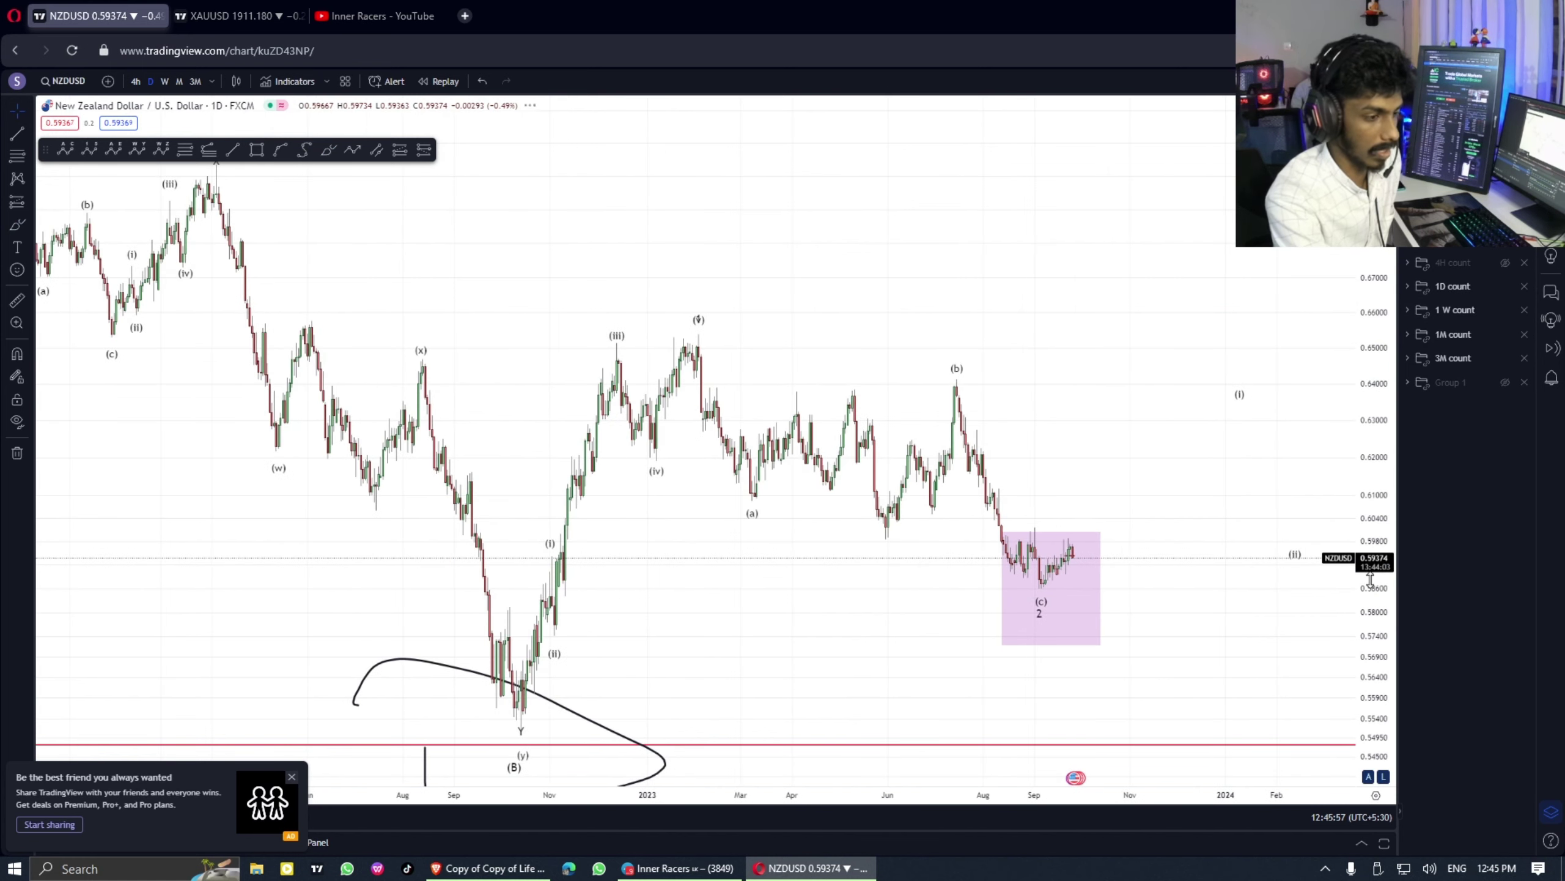
Move the (v) label just above the wave 1 label and delete the brush loop around the wave (B) low
left_click(703, 319)
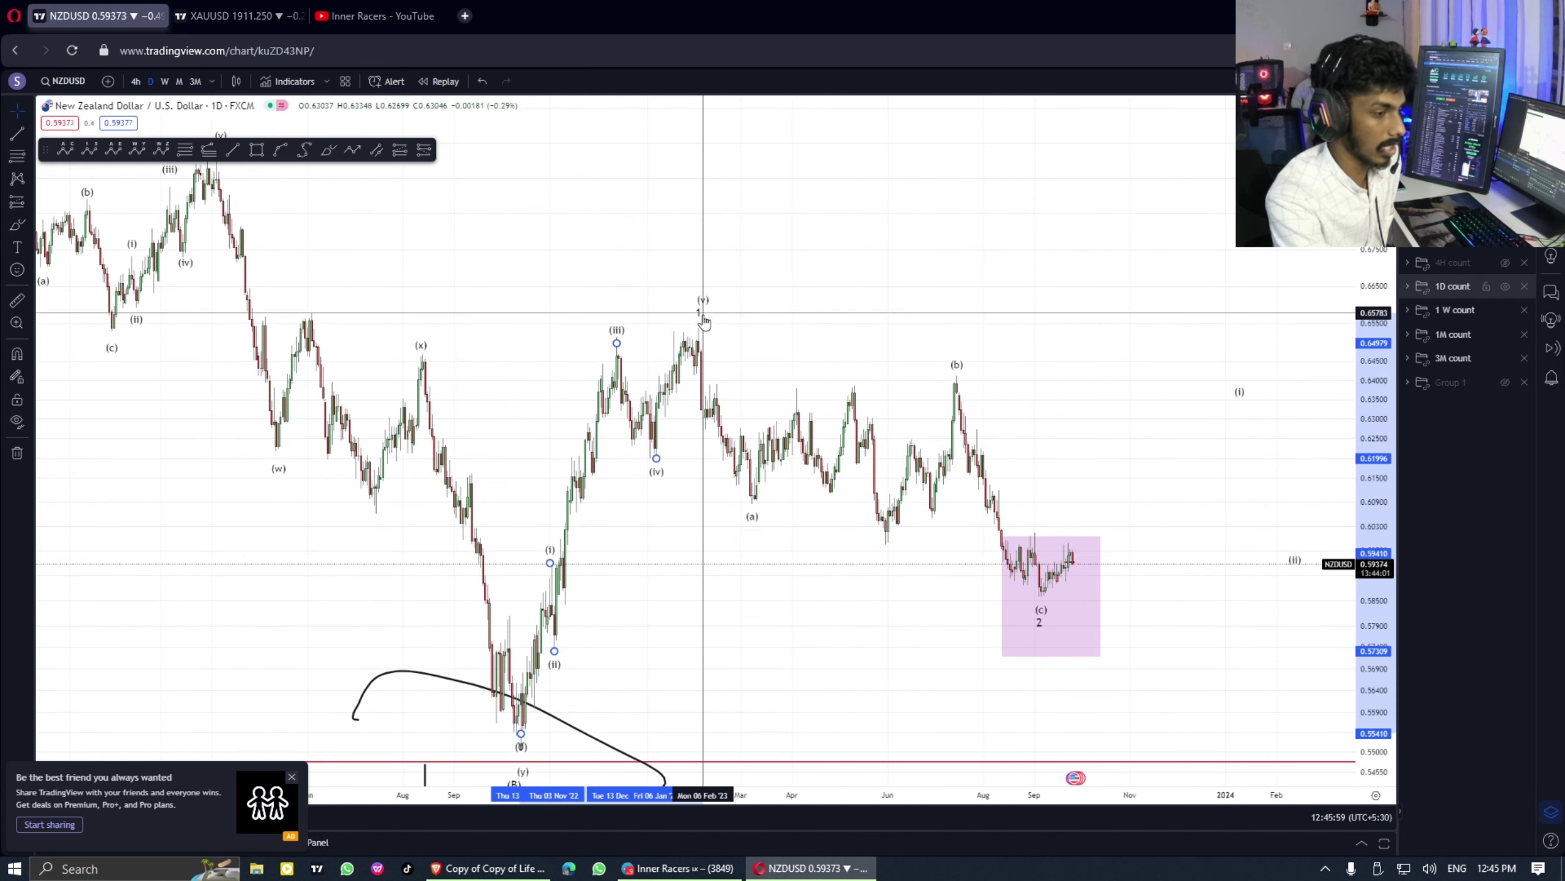
scroll(783, 617, "down", 2)
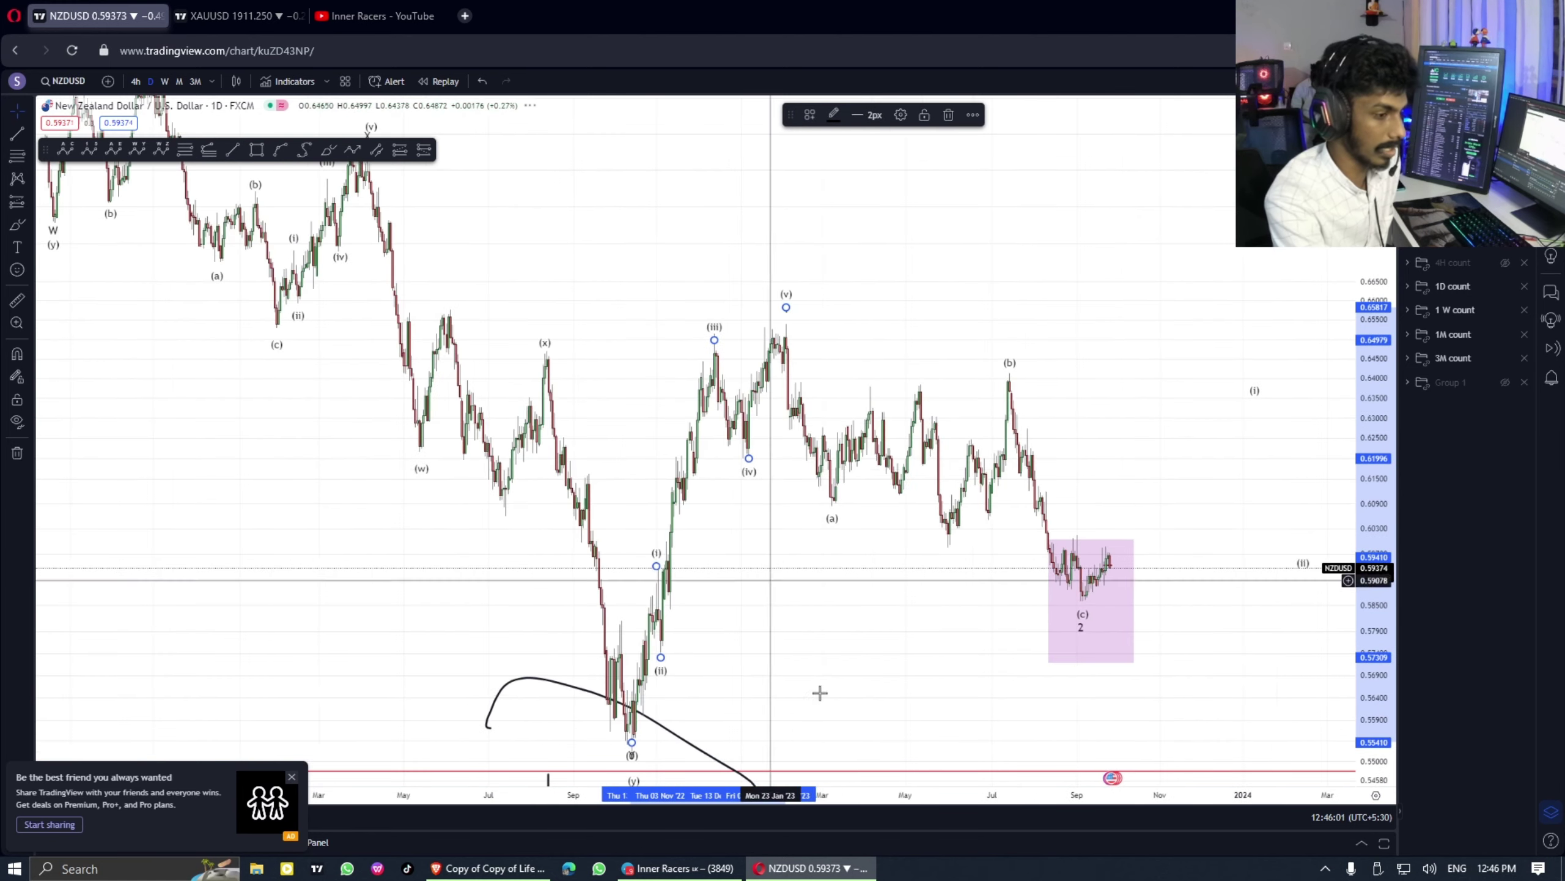
left_click_drag(790, 647, 782, 429)
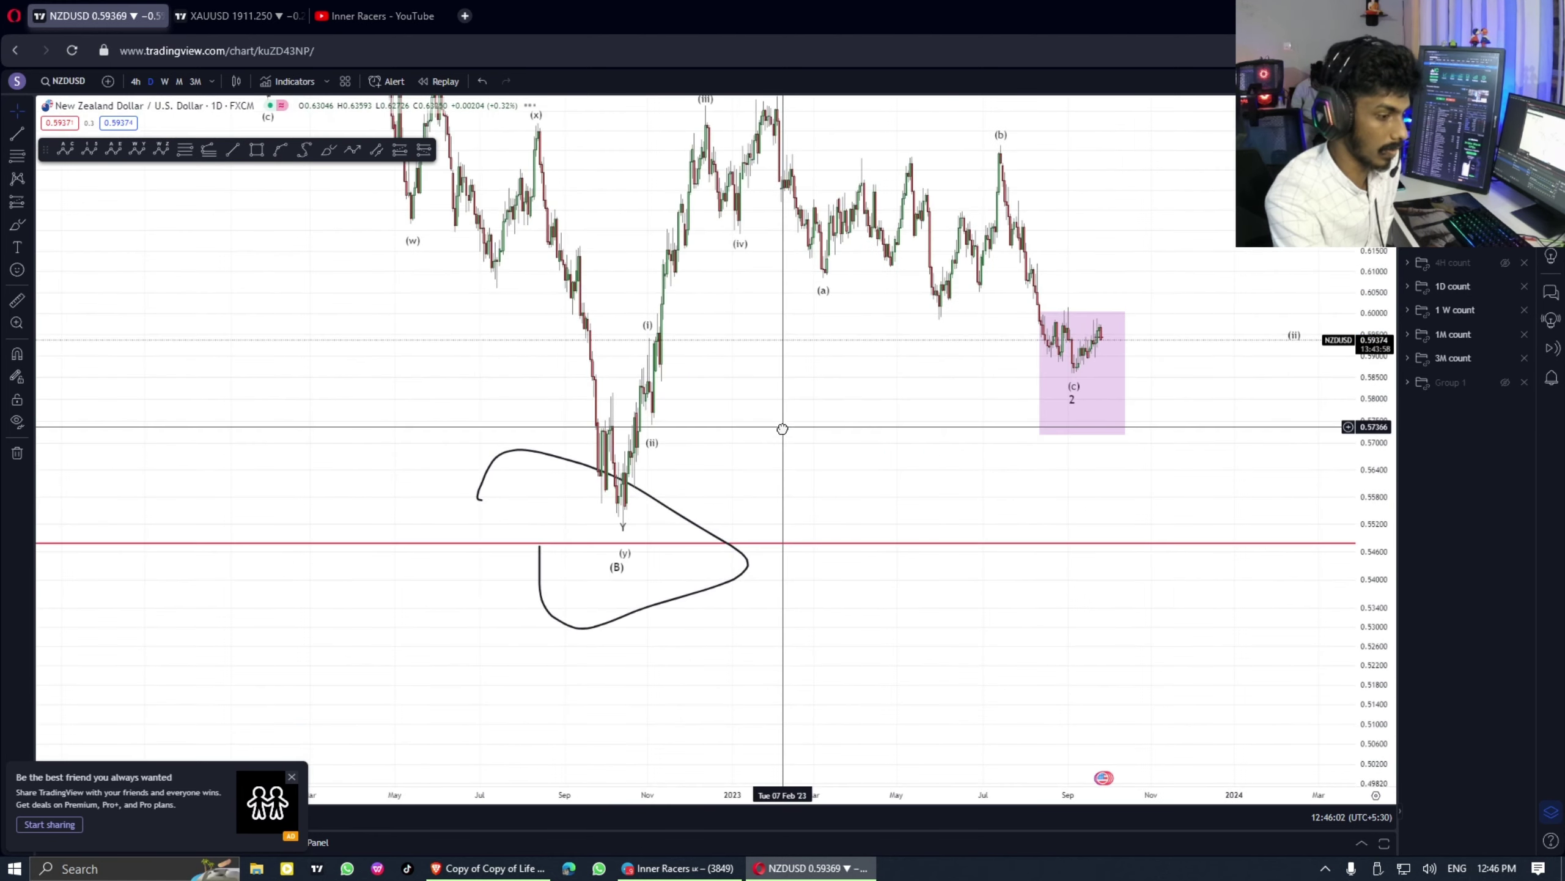
left_click(706, 537)
key("Delete")
left_click_drag(849, 384, 737, 583)
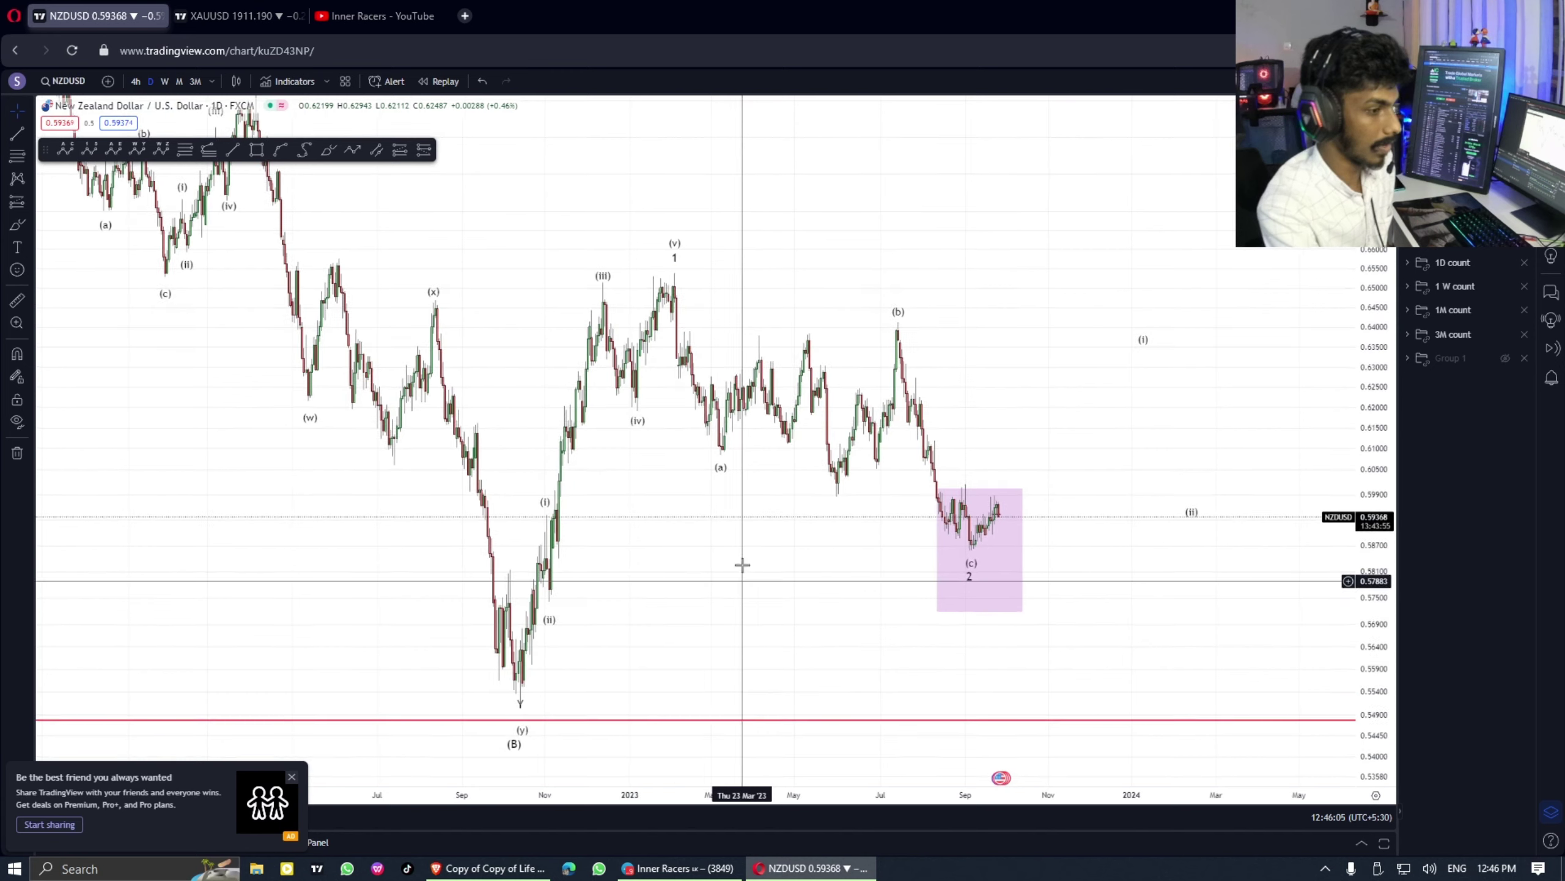
Circle the wave 1 high and the wave 2 low with the Brush, and trace the (a)-(b)-(c) correction between them before undoing the trace
left_click(327, 149)
mouse_move(670, 227)
left_mouse_down()
mouse_move(641, 254)
mouse_move(695, 230)
left_mouse_up()
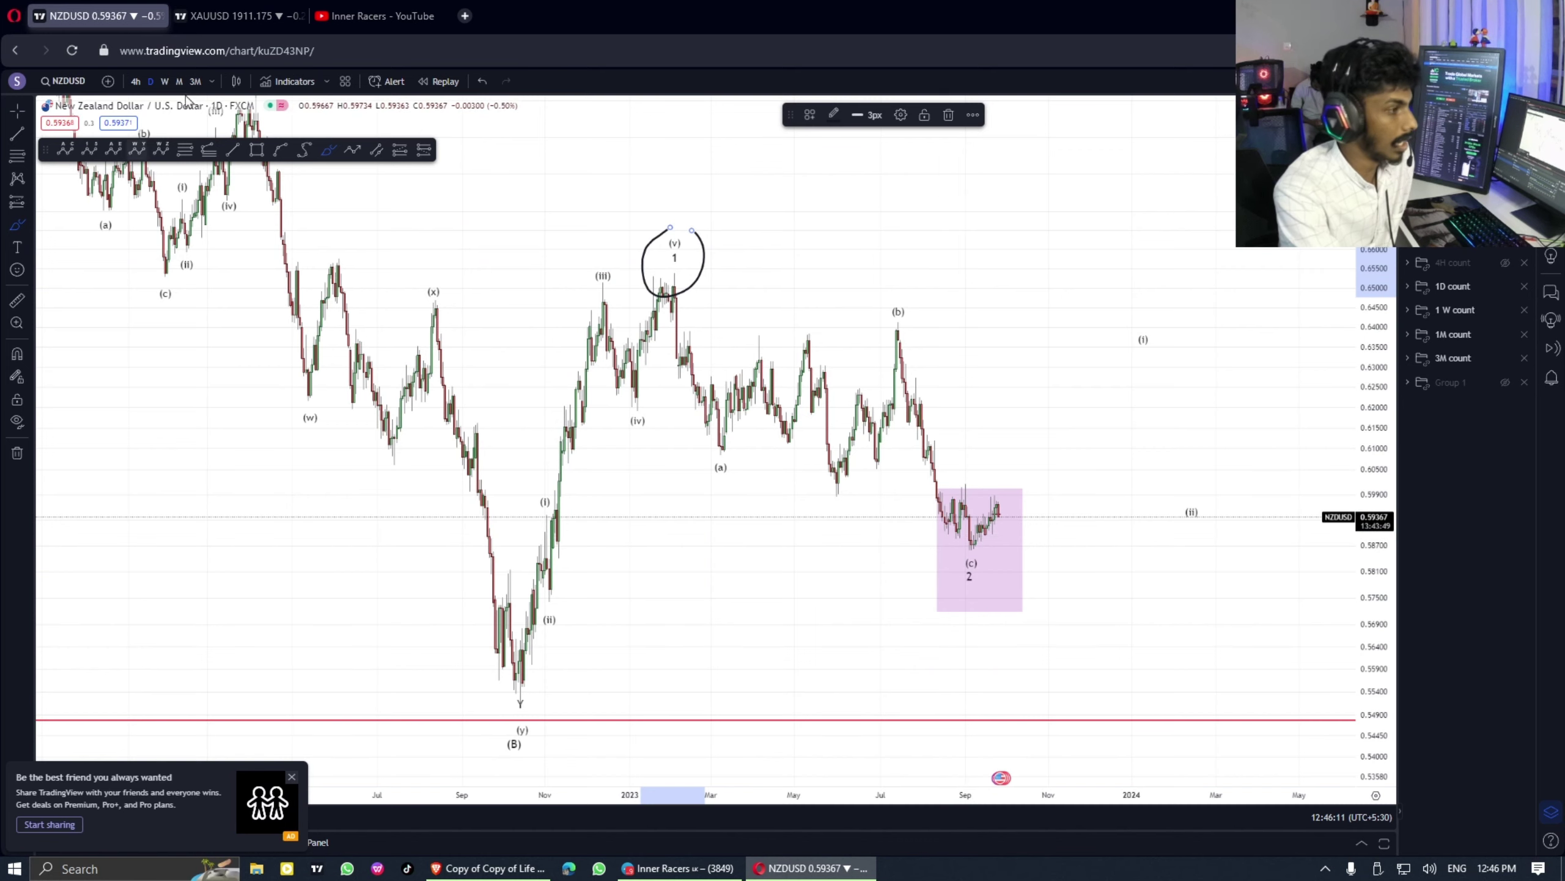
mouse_move(977, 524)
left_mouse_down()
mouse_move(940, 556)
mouse_move(960, 522)
left_mouse_up()
mouse_move(673, 287)
left_mouse_down()
mouse_move(715, 454)
mouse_move(898, 327)
mouse_move(980, 540)
left_mouse_up()
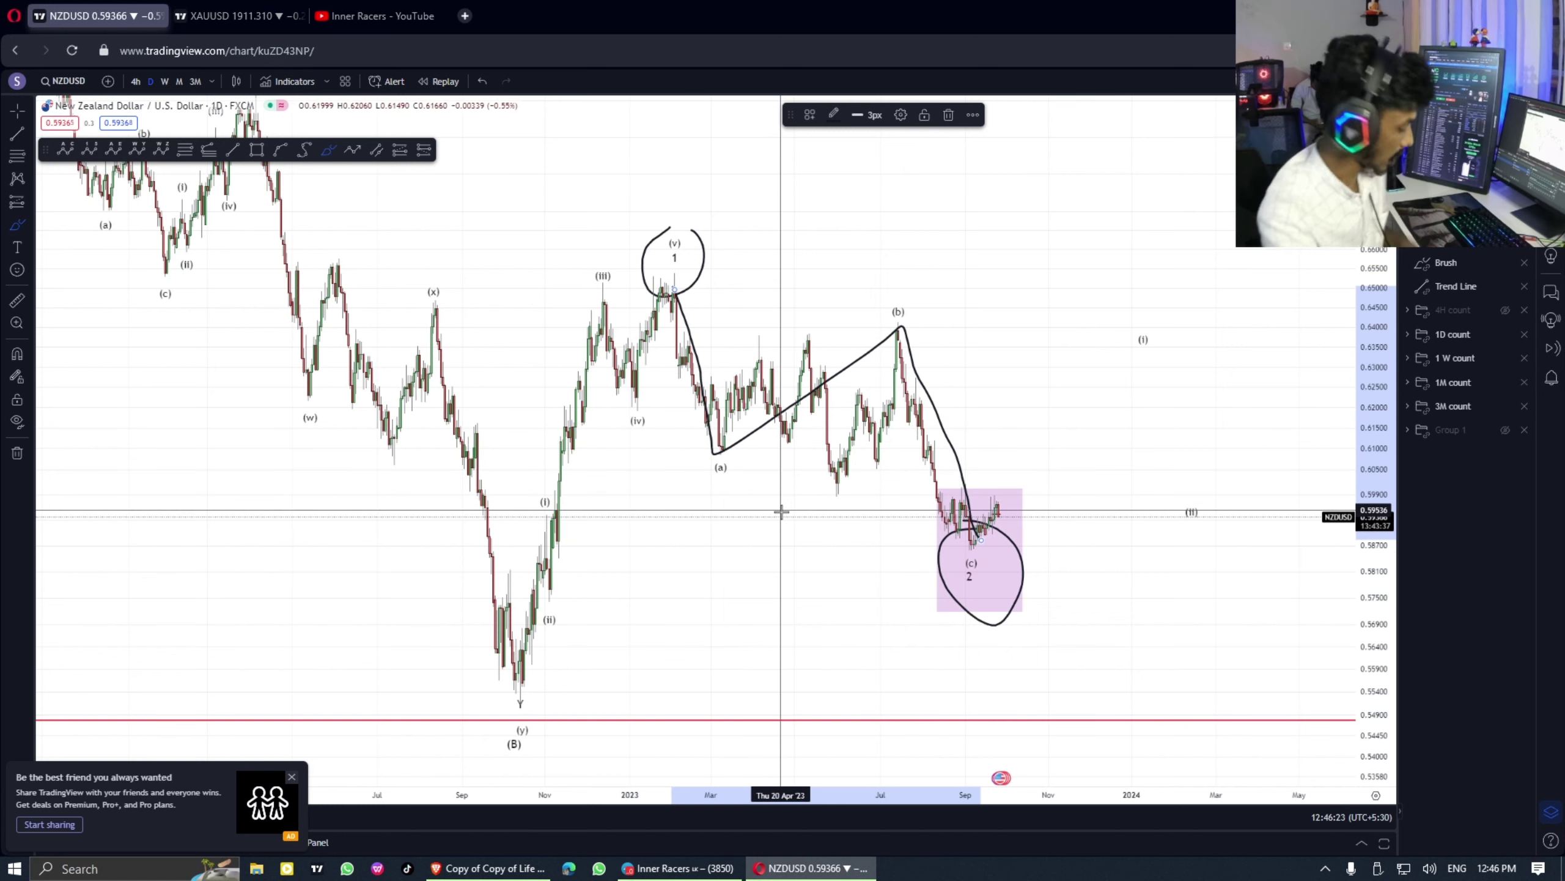
key("ctrl+z")
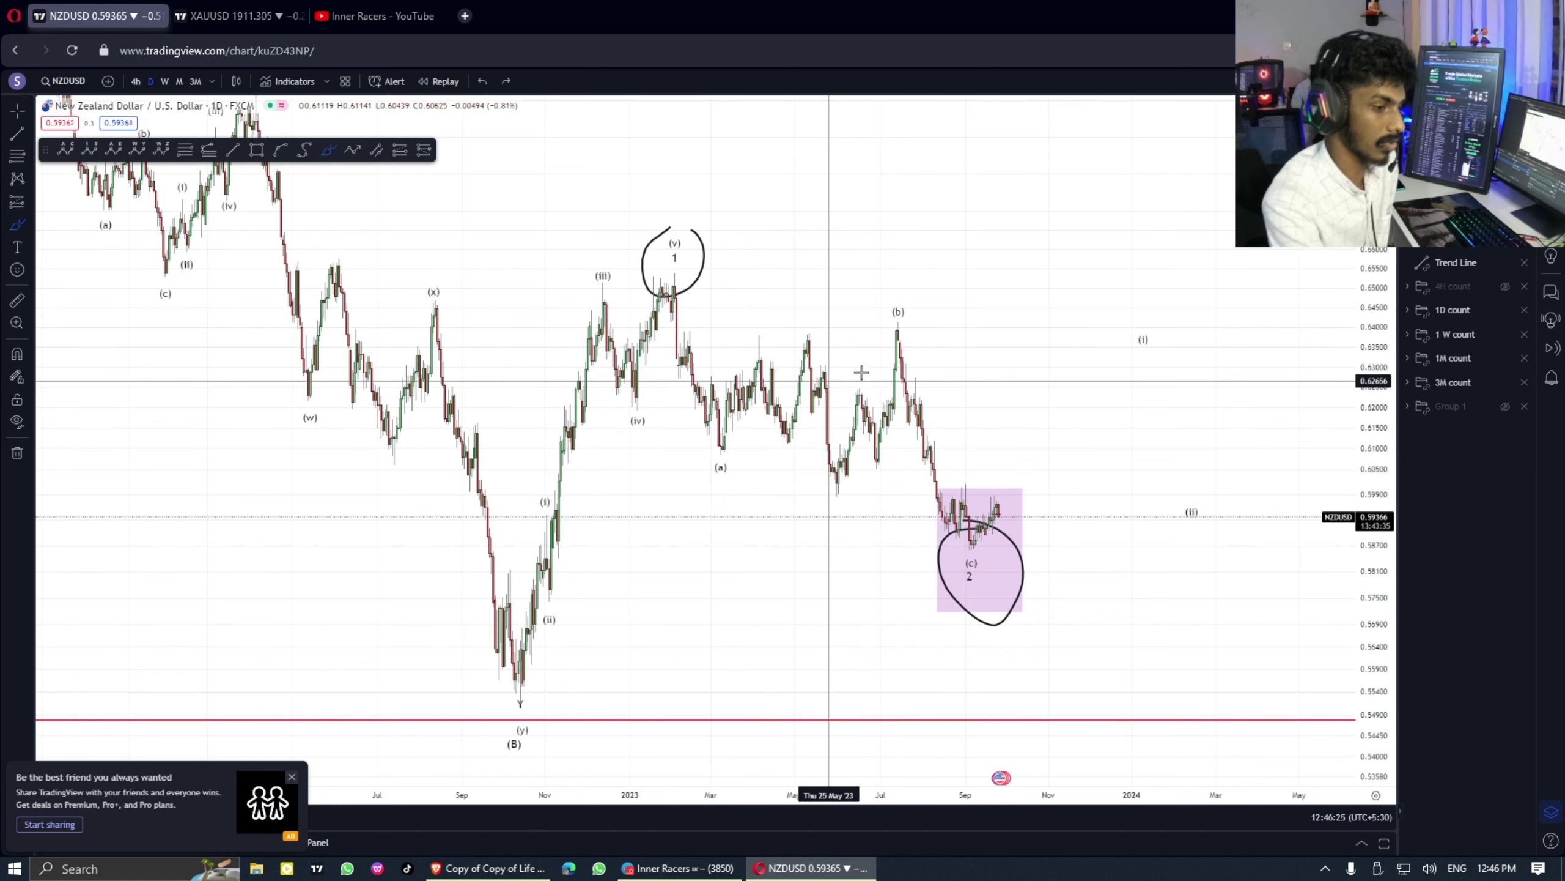
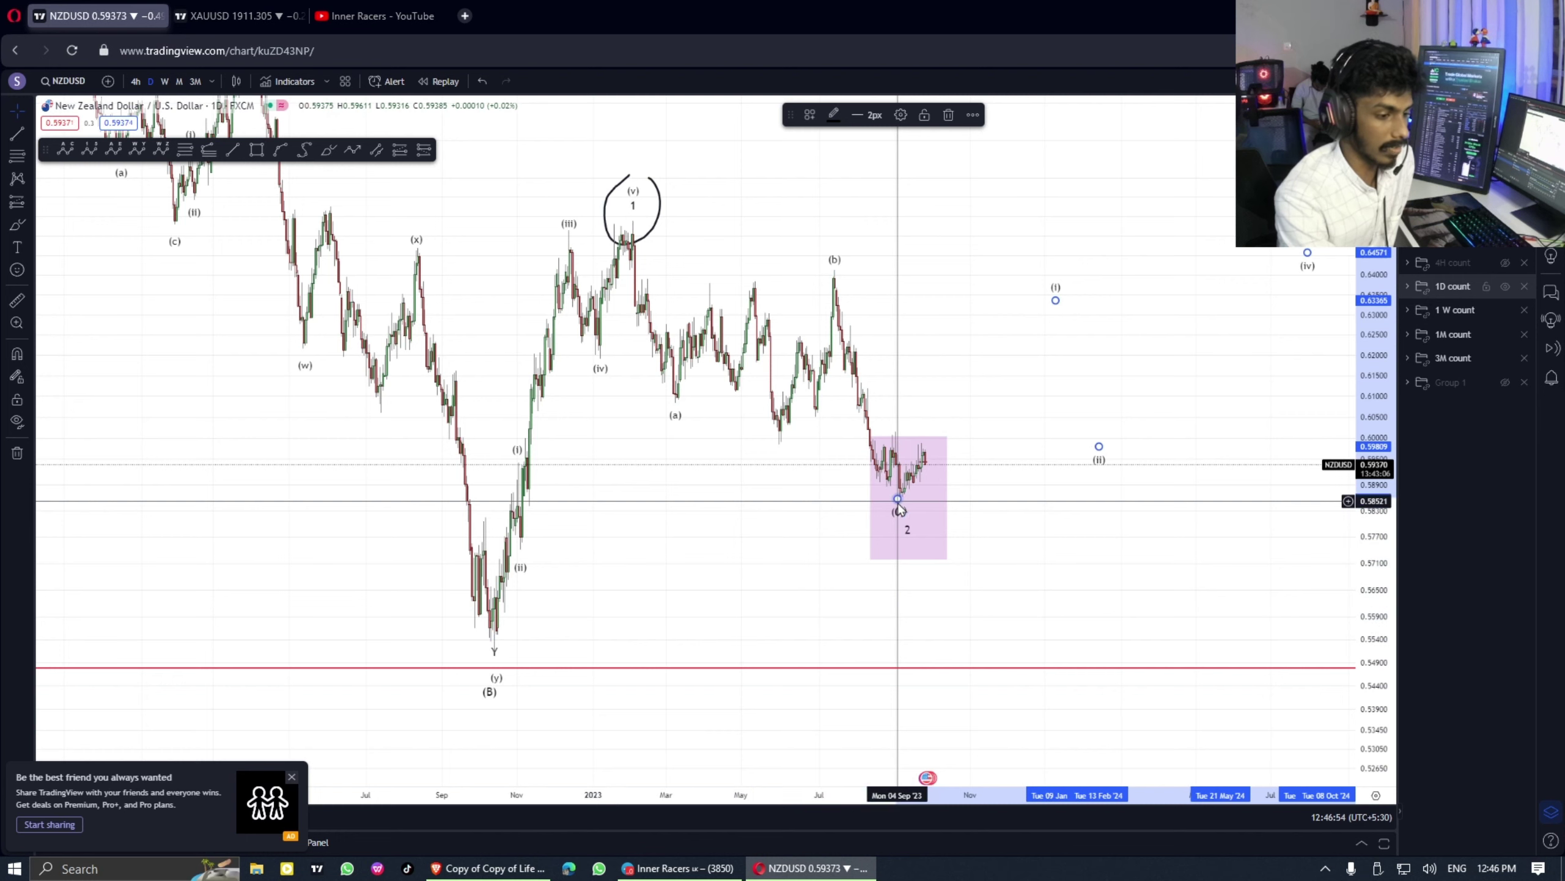
Delete the brush circle around the wave 1 high and change the chart to the 4-hour timeframe
left_click_drag(699, 476, 678, 508)
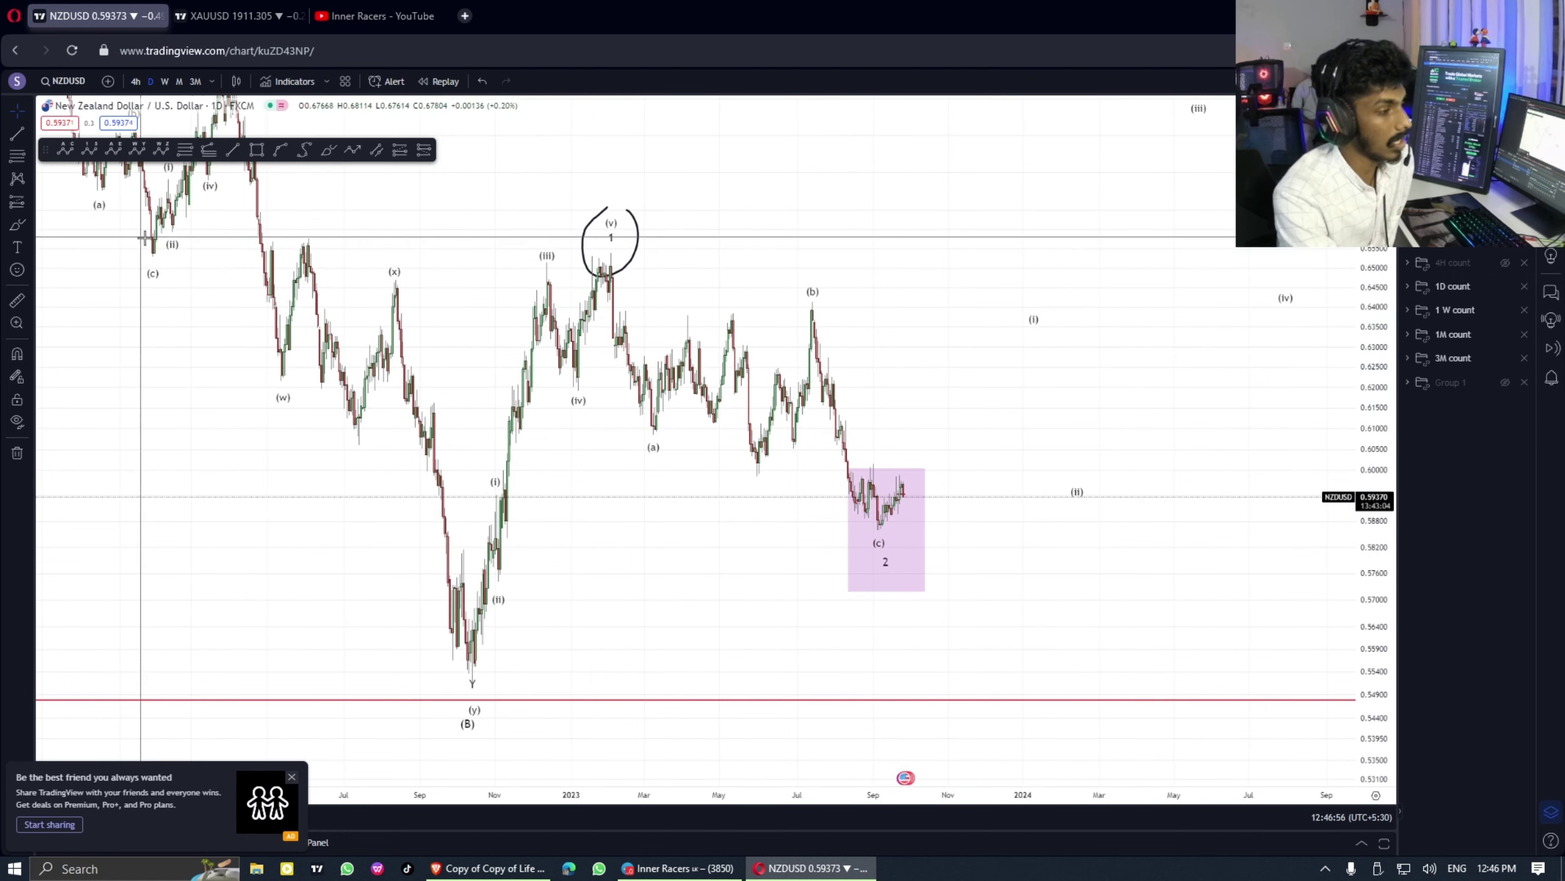
left_click(639, 237)
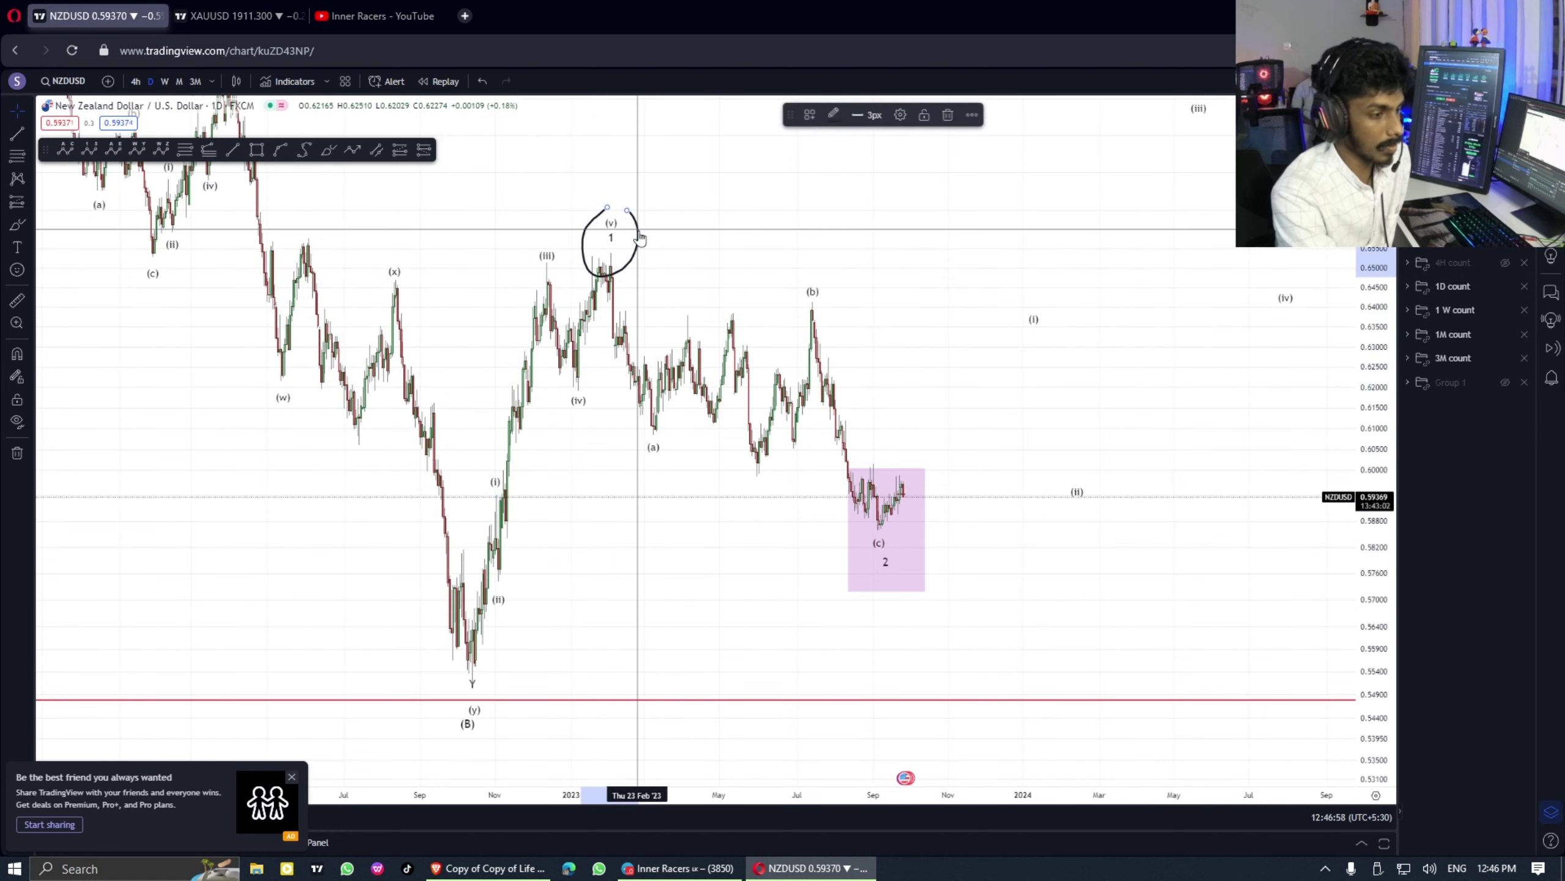
left_click(967, 117)
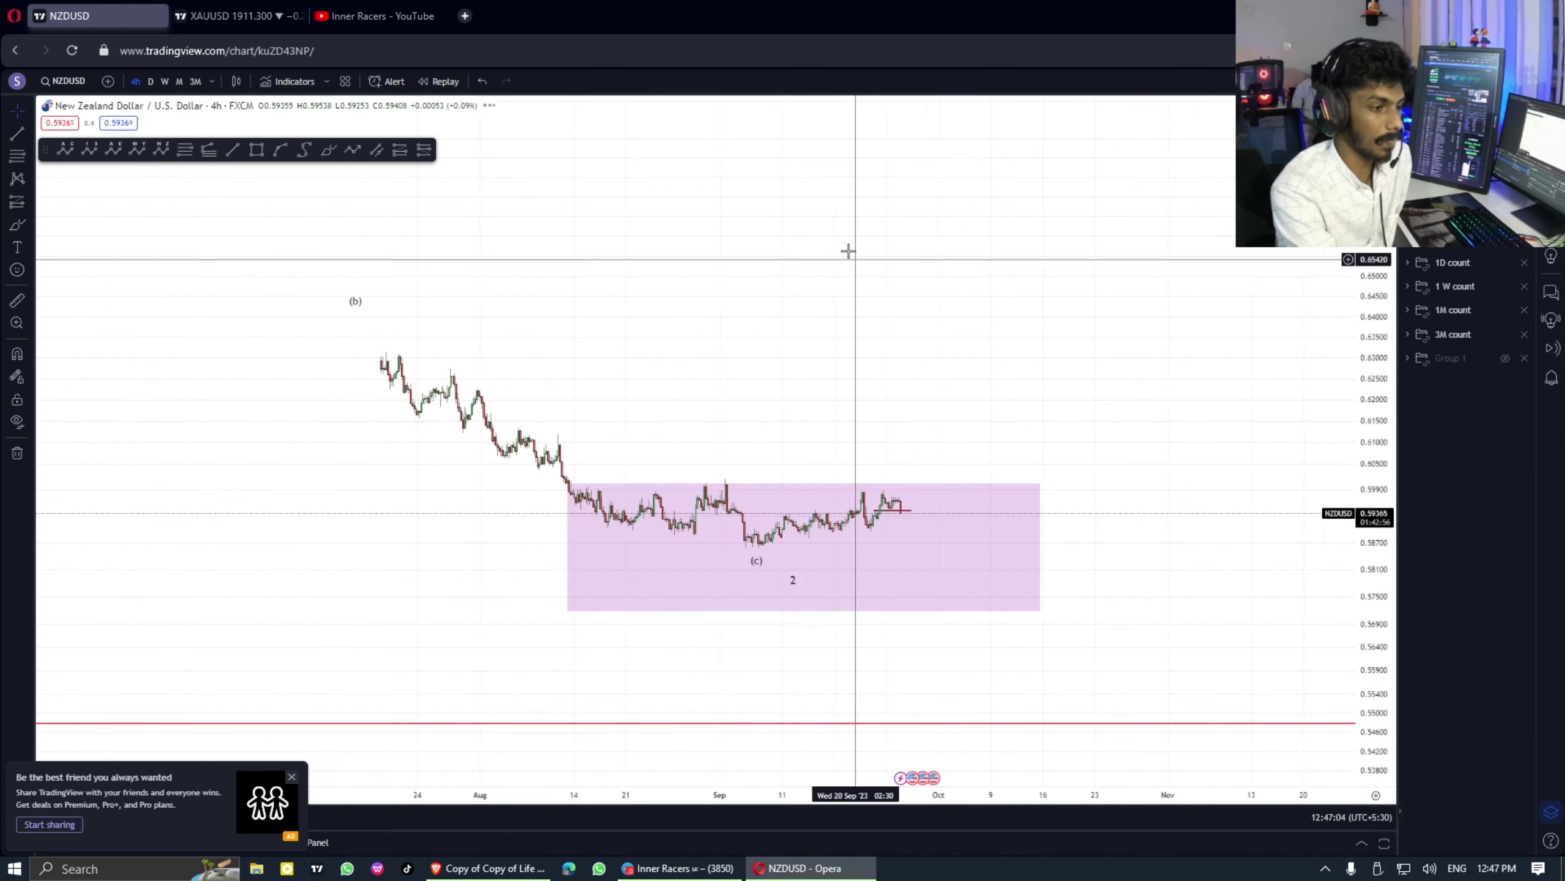
Show the 4H count drawings in the reset chart view and lower the v label clear of the (c) label
right_click(856, 253)
left_click(889, 265)
scroll(1327, 280, "down", 1)
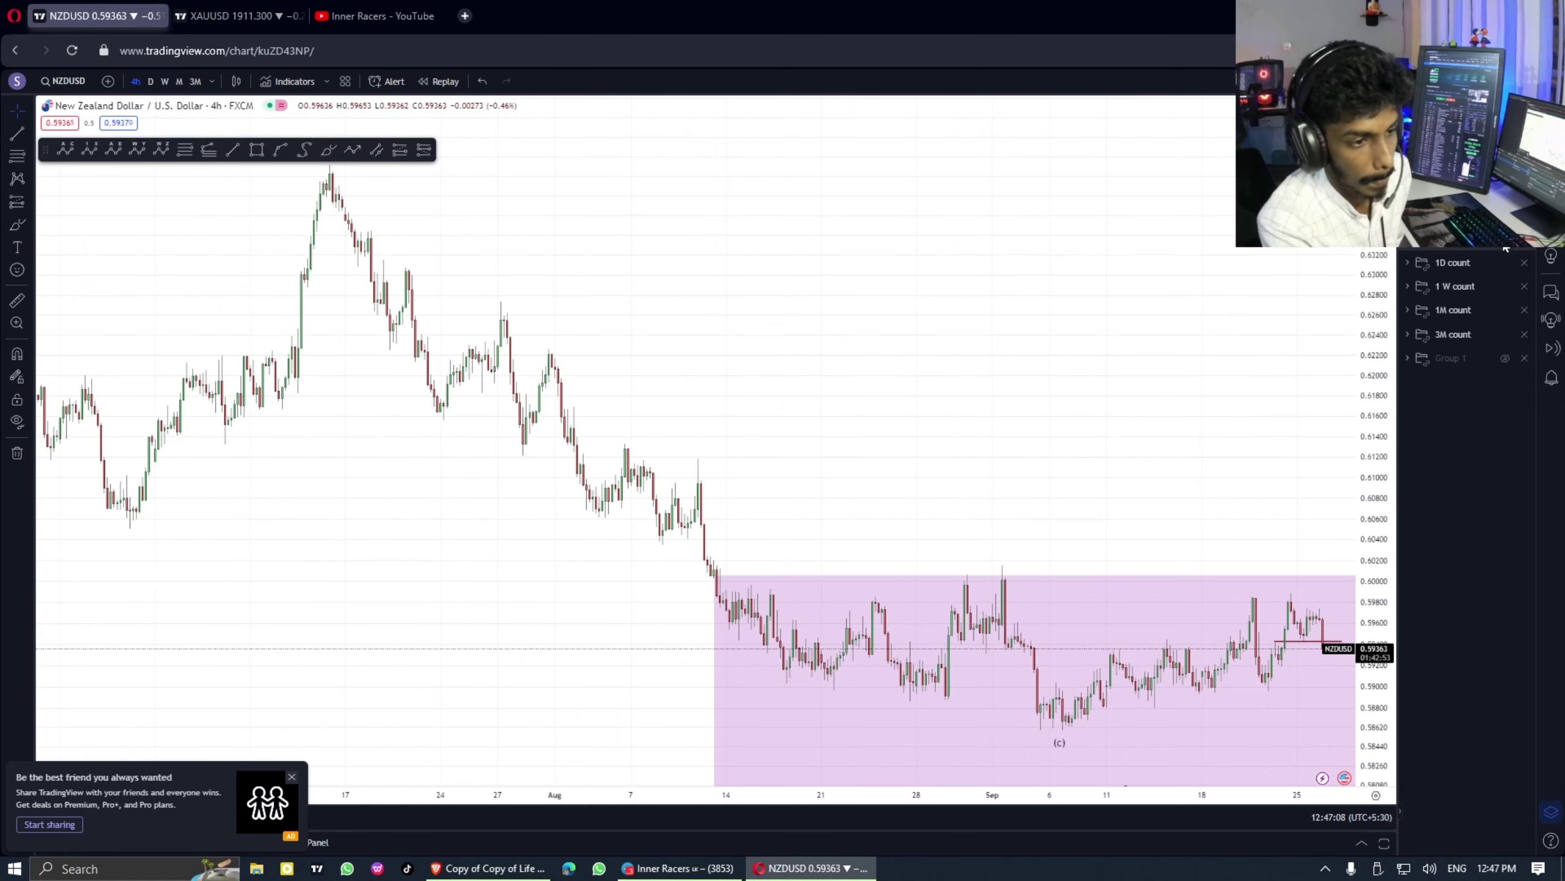
scroll(1258, 375, "down", 5)
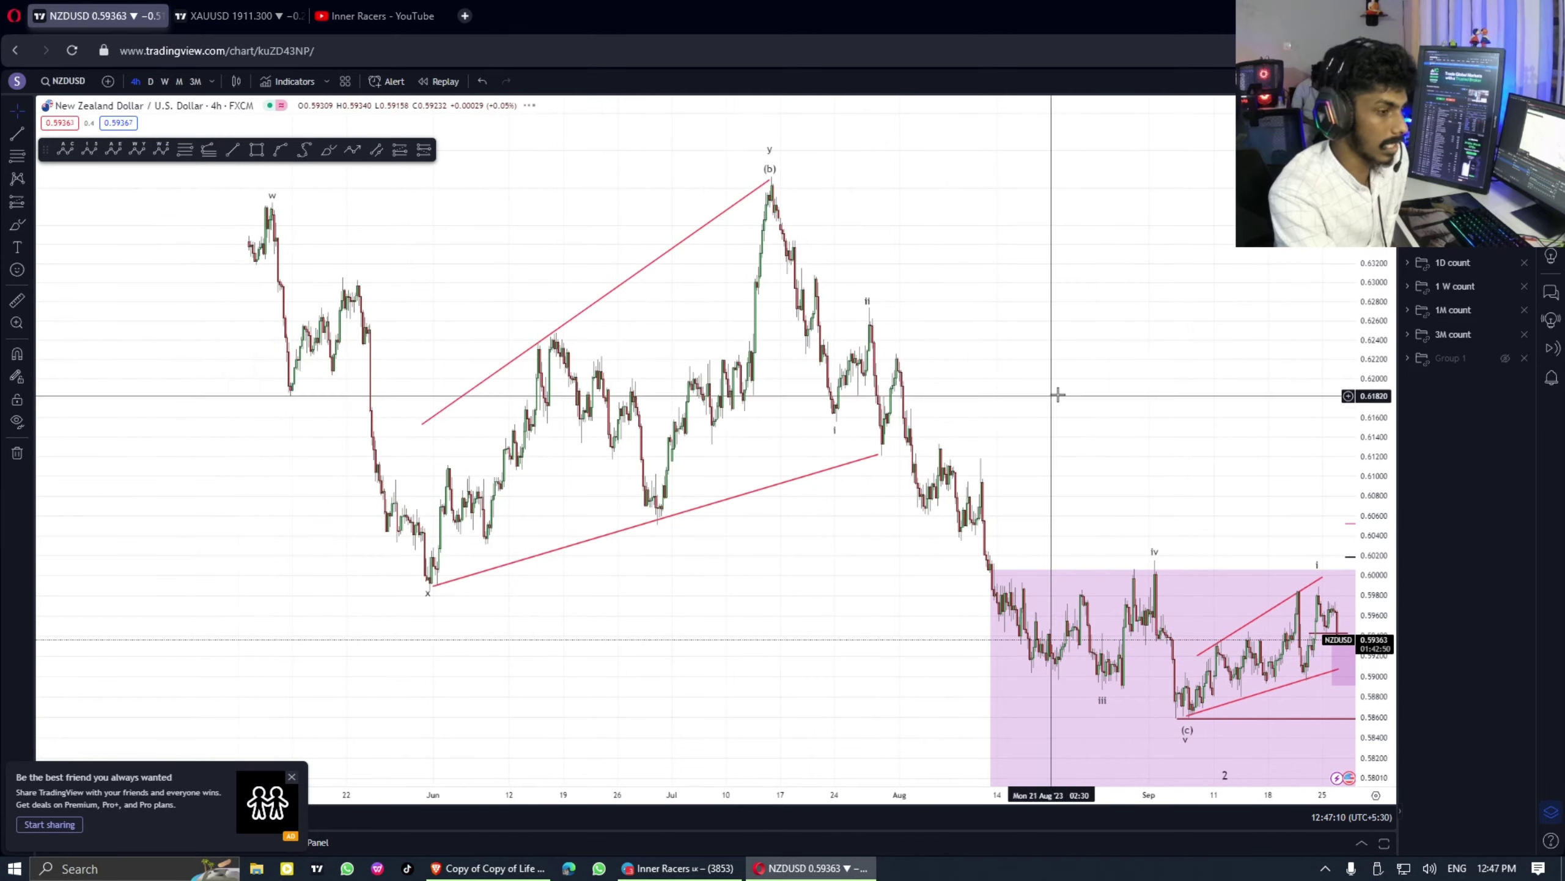
mouse_move(1058, 395)
left_mouse_down()
mouse_move(1129, 321)
mouse_move(1254, 454)
mouse_move(1093, 387)
mouse_move(923, 524)
mouse_move(1023, 447)
mouse_move(745, 248)
mouse_move(875, 192)
mouse_move(818, 371)
mouse_move(807, 308)
left_mouse_up()
left_click(921, 715)
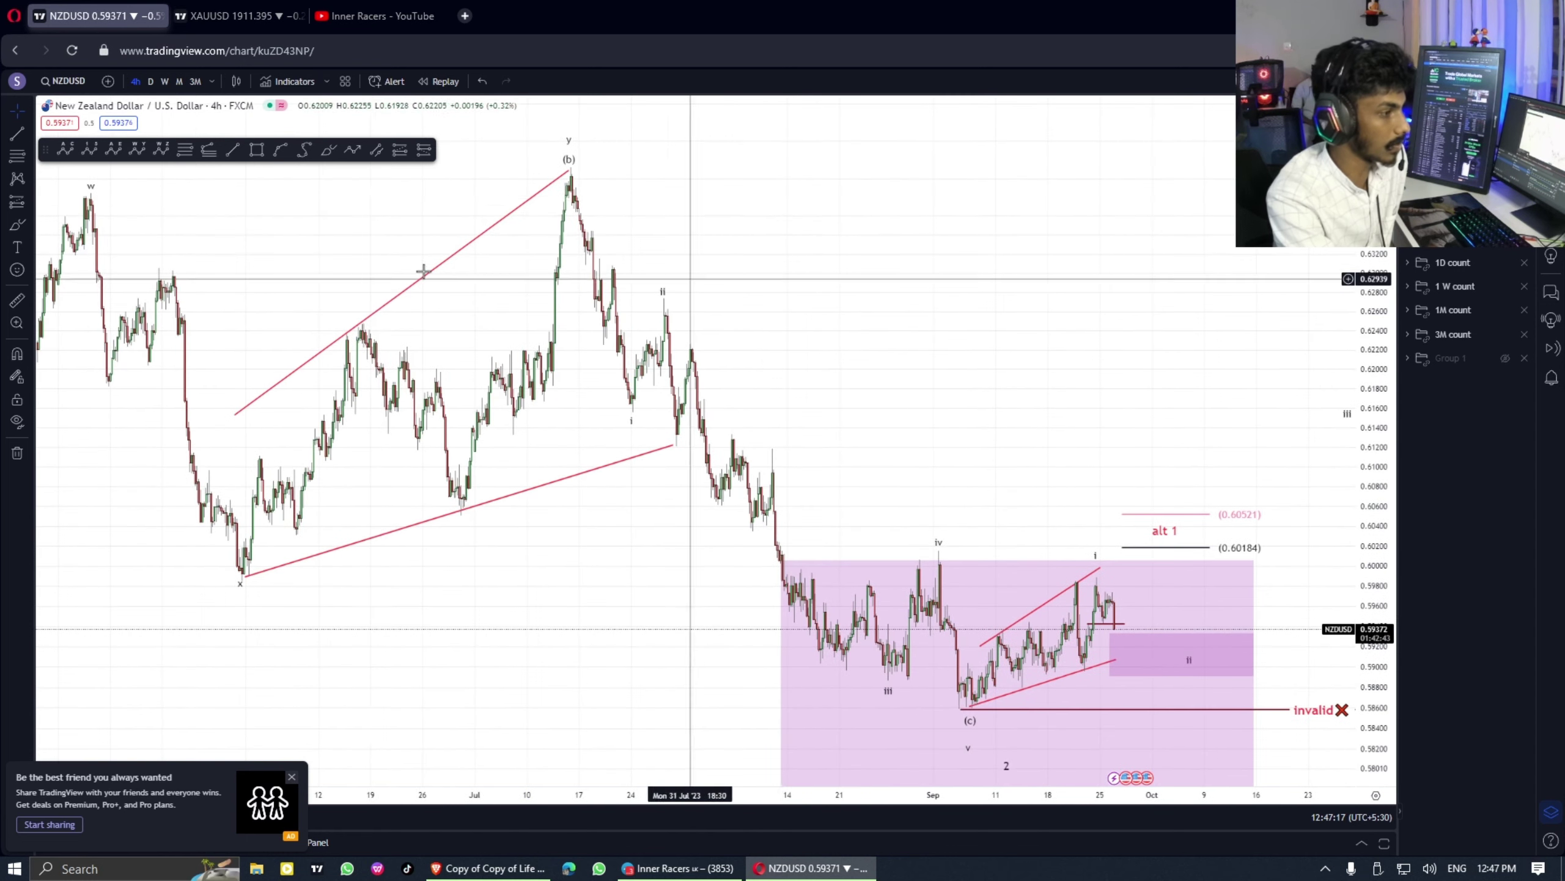
Trace the five-wave decline from (b) through i, ii, iii and iv to (c) with the Brush and undo it
left_click(327, 153)
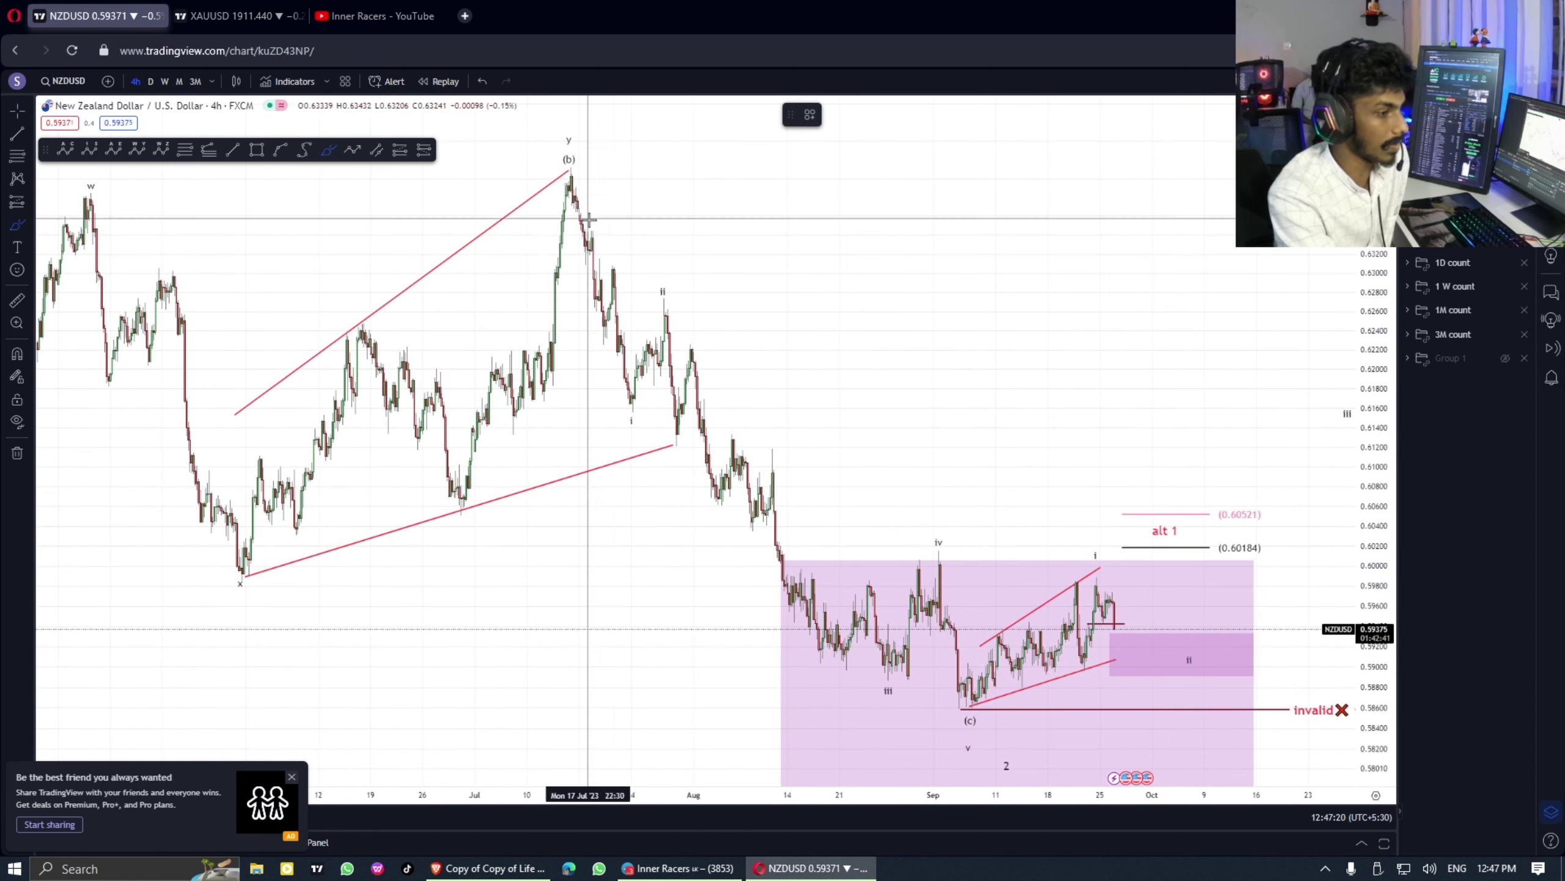
mouse_move(570, 178)
left_mouse_down()
mouse_move(634, 429)
mouse_move(807, 666)
mouse_move(925, 565)
mouse_move(989, 720)
left_mouse_up()
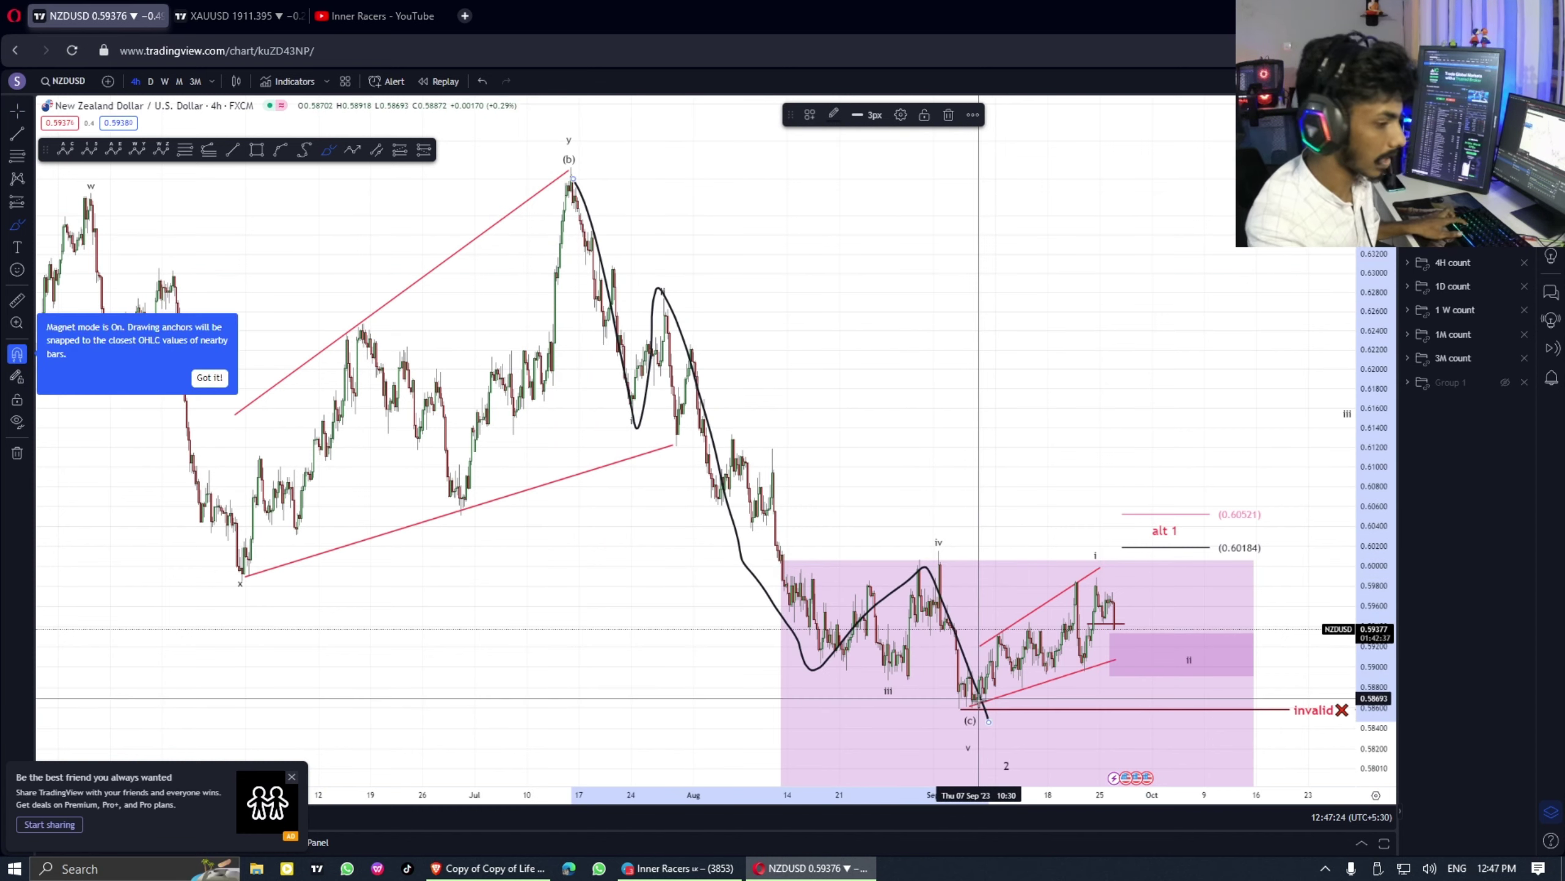
key("ctrl+z")
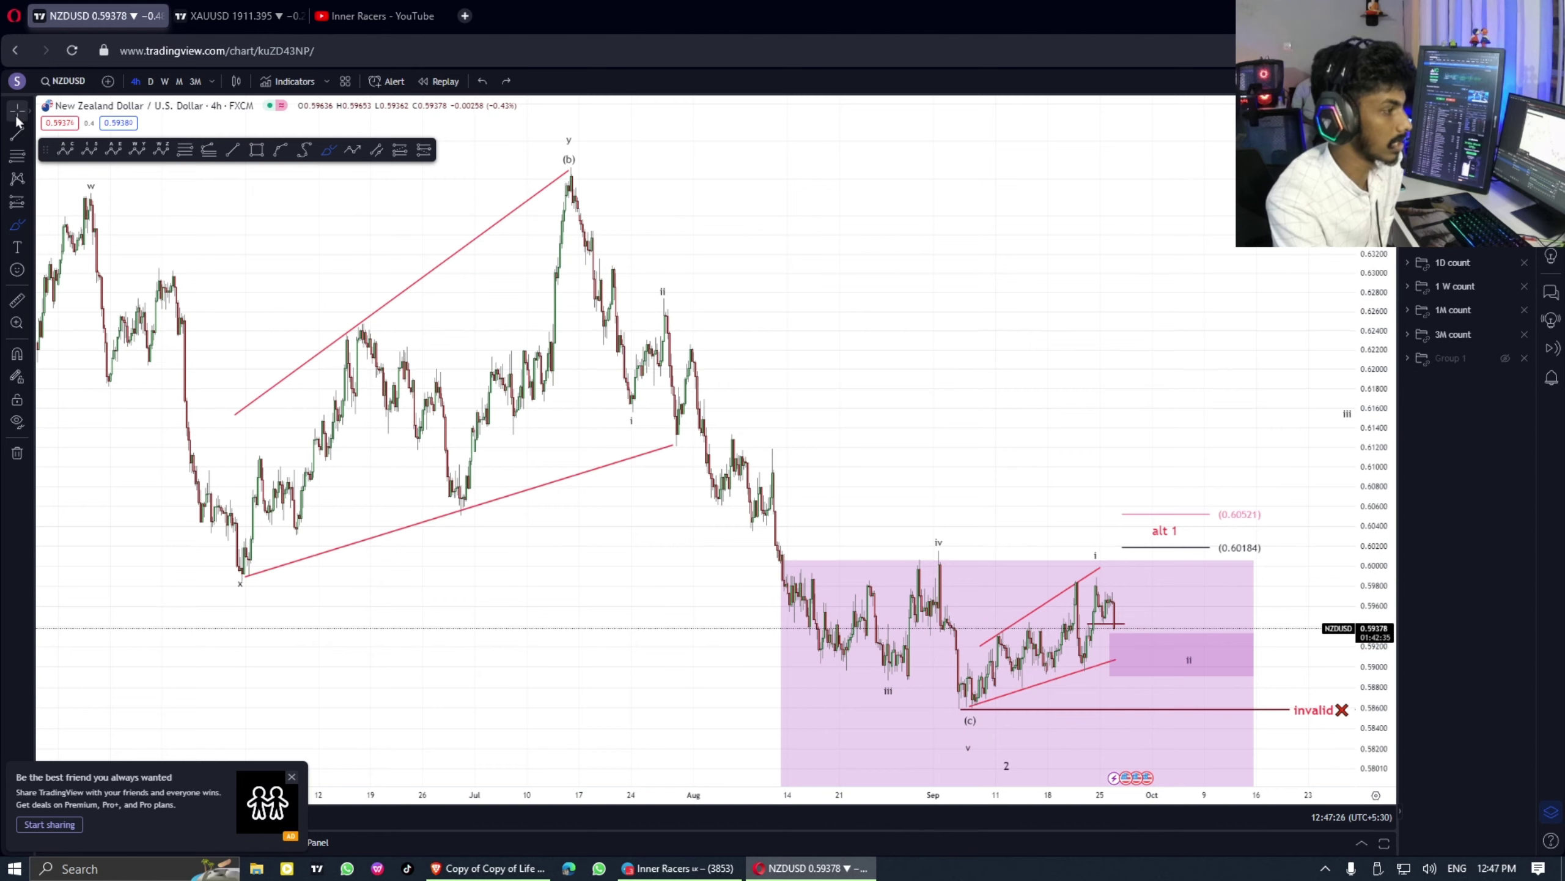
Brush the rise from (c) to wave i and a projected path through waves ii and iii to a higher high, and undo both strokes
left_click_drag(986, 350, 825, 262)
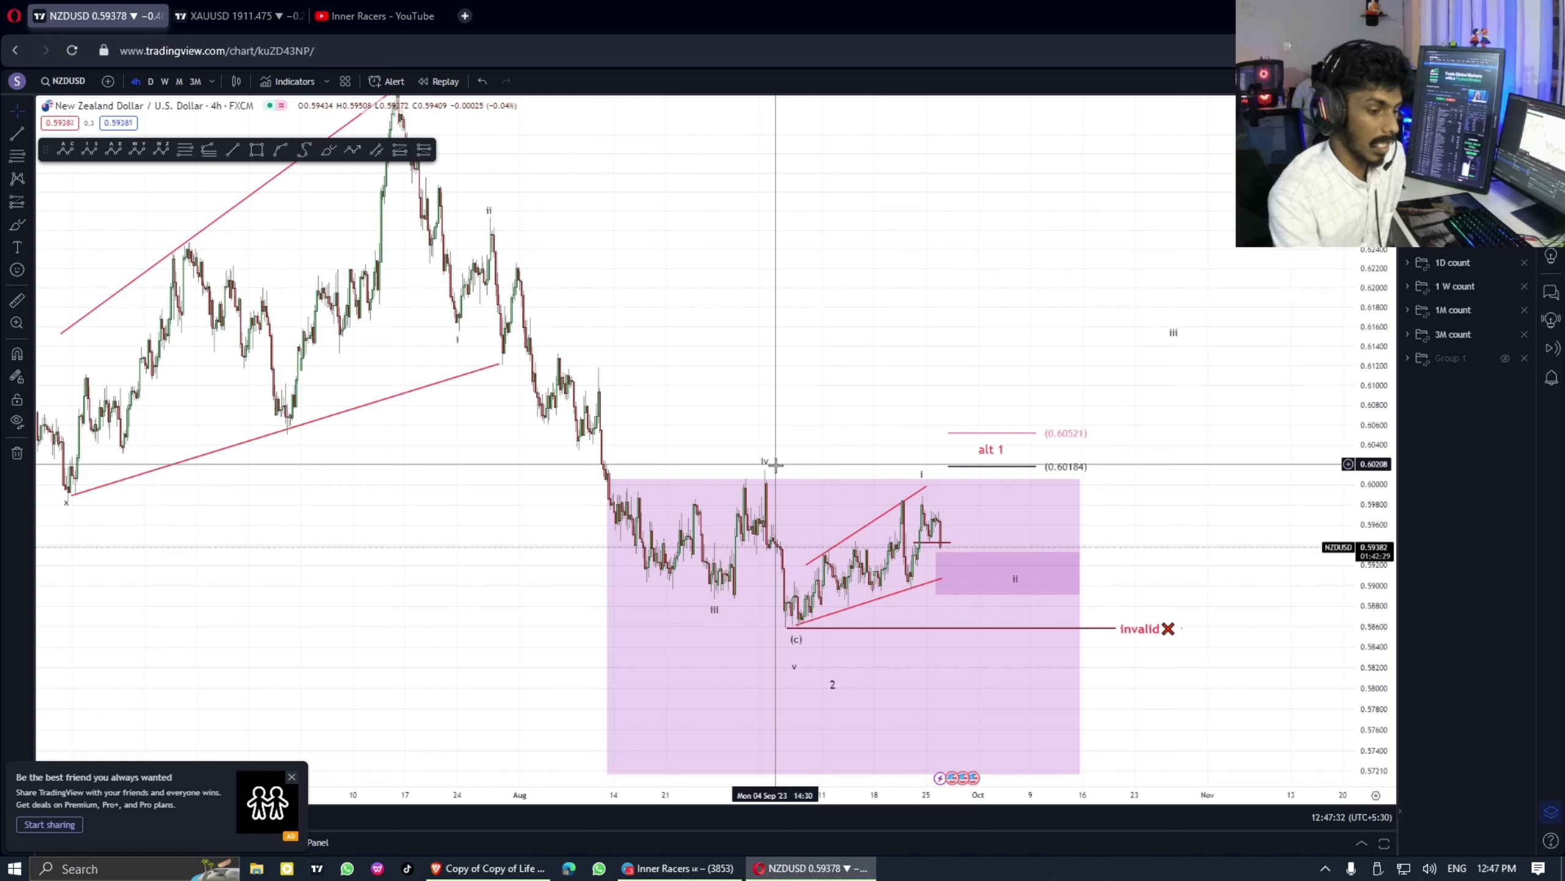
left_click_drag(908, 447, 762, 392)
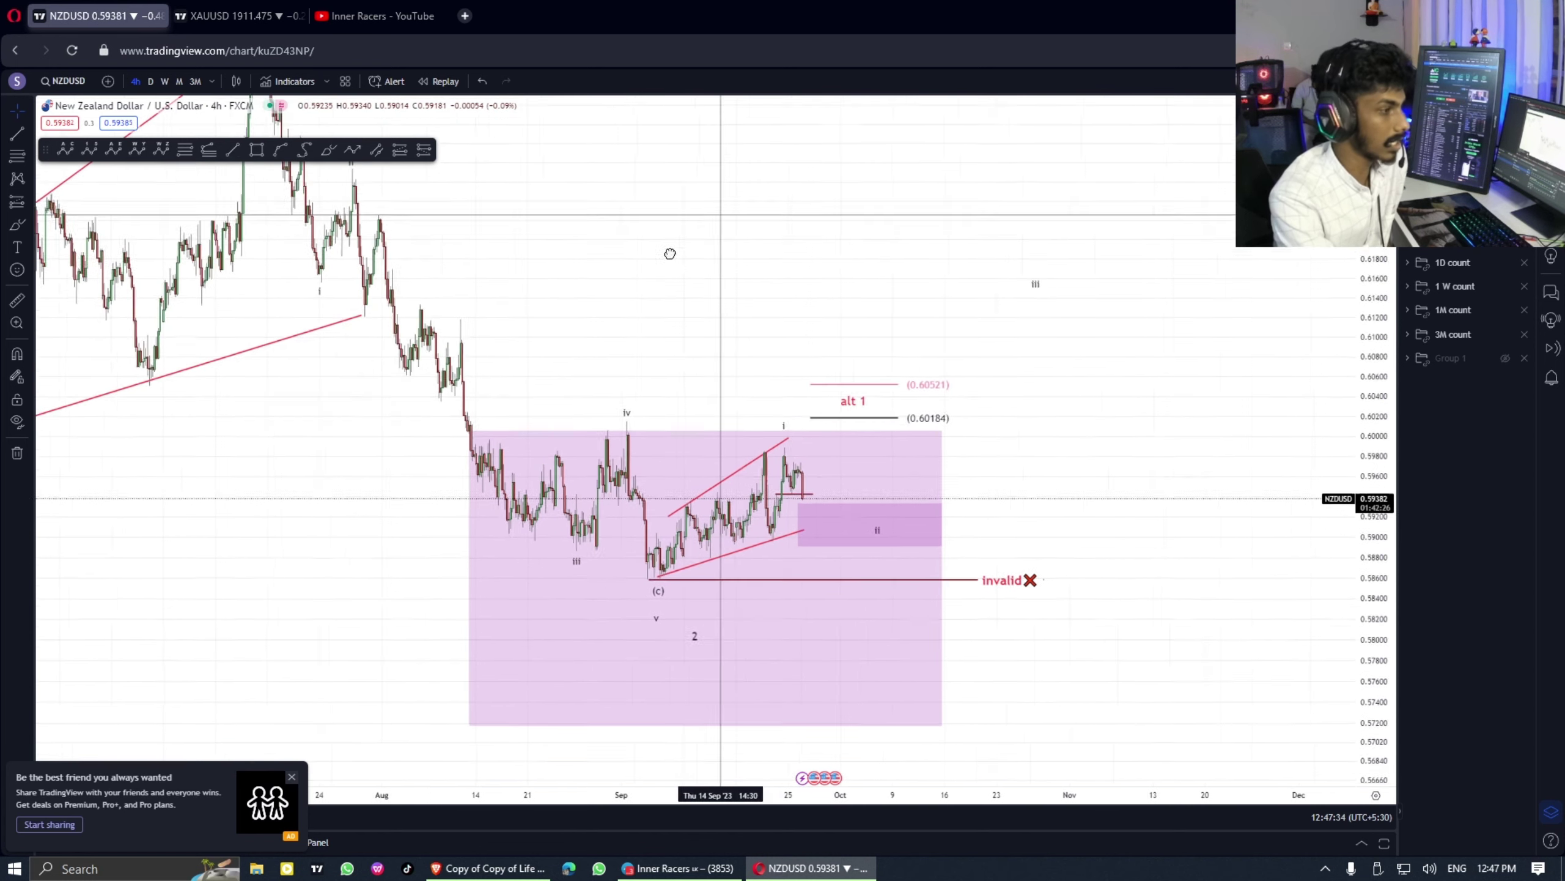
left_click_drag(670, 253, 621, 288)
left_click(328, 150)
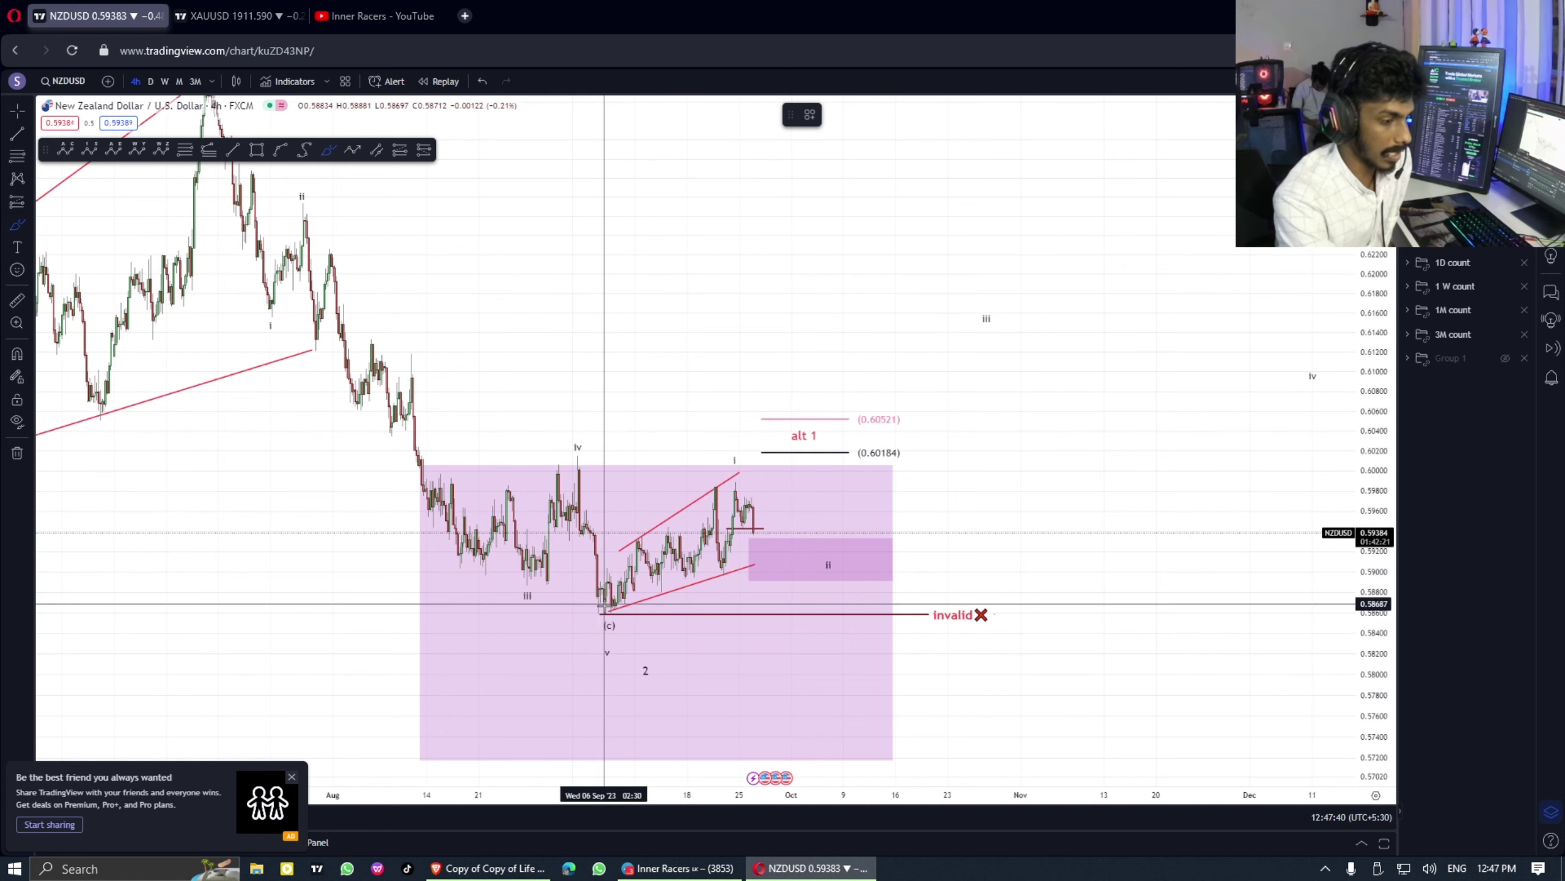
left_click_drag(608, 609, 733, 488)
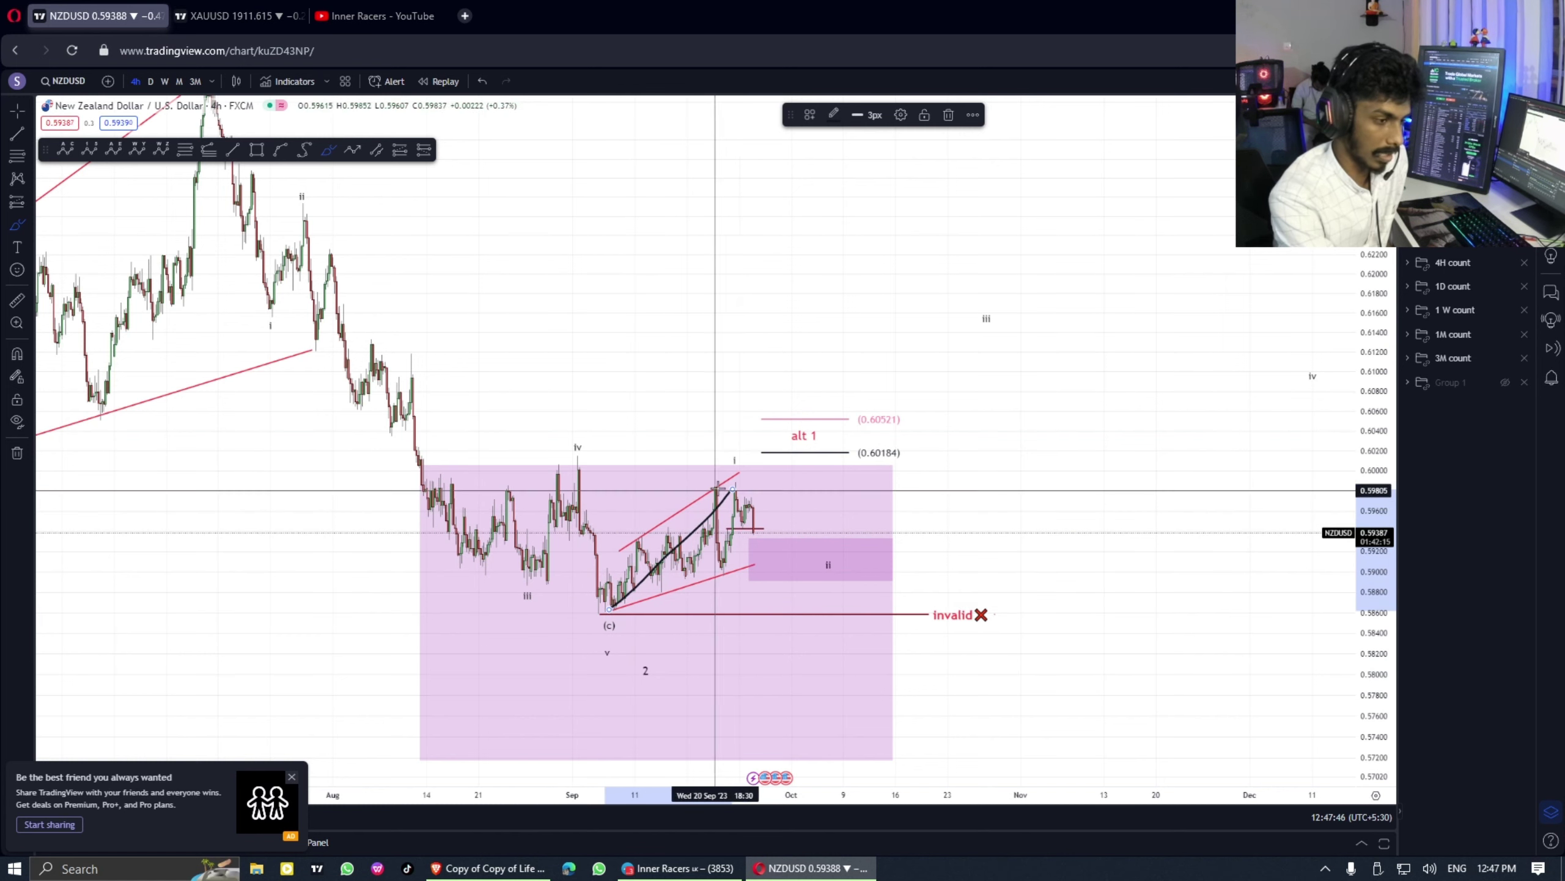
mouse_move(732, 485)
left_mouse_down()
mouse_move(795, 554)
mouse_move(974, 320)
mouse_move(1191, 224)
left_mouse_up()
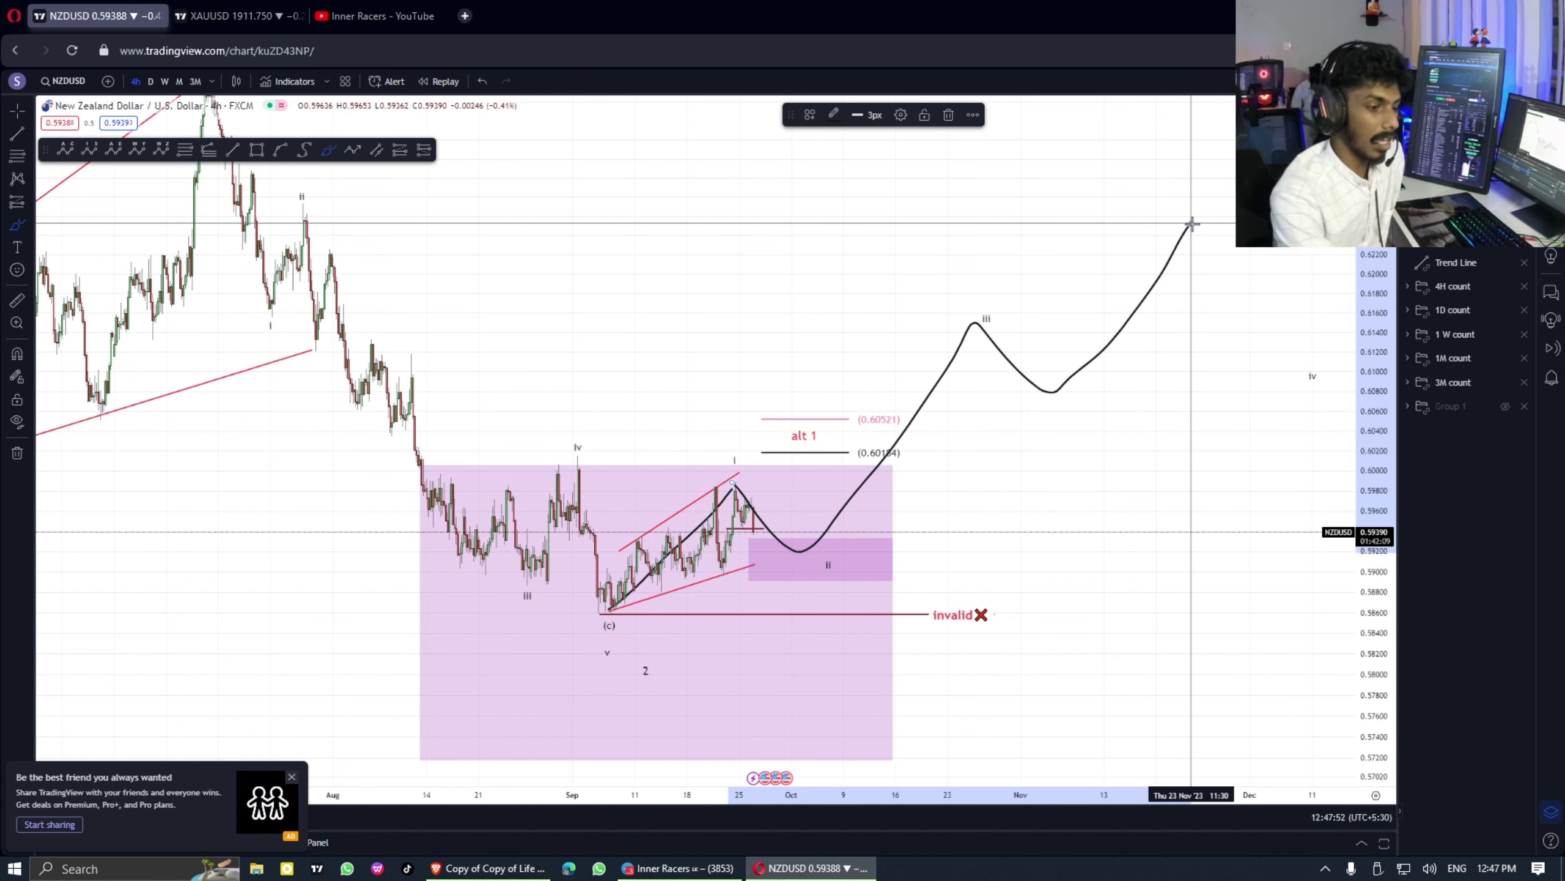
key("ctrl+z")
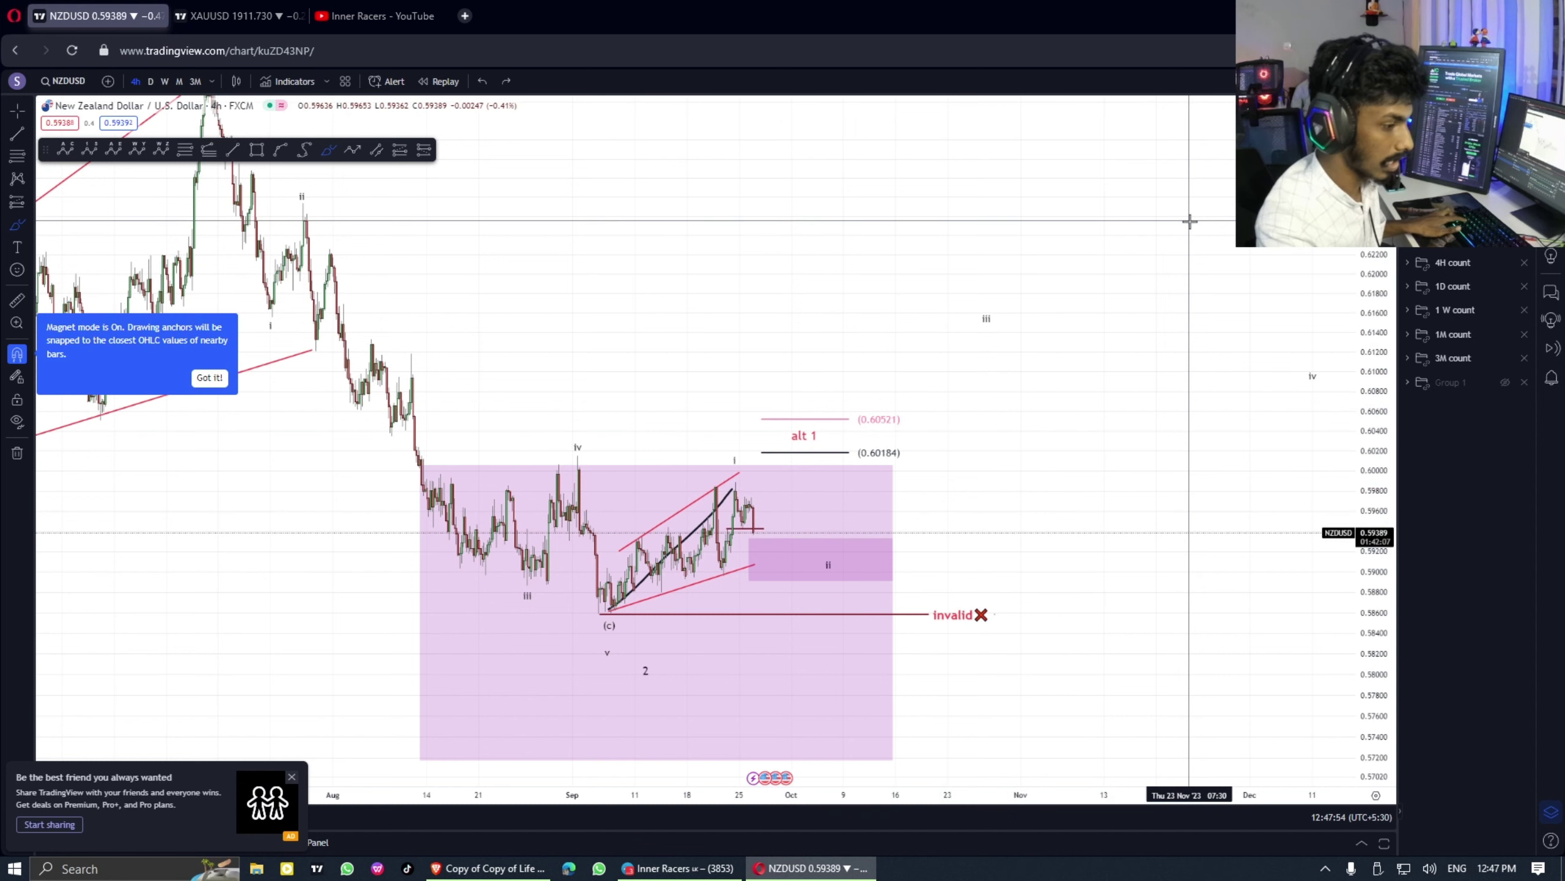
key("ctrl+z")
key("ctrl+z")
key("ctrl+z")
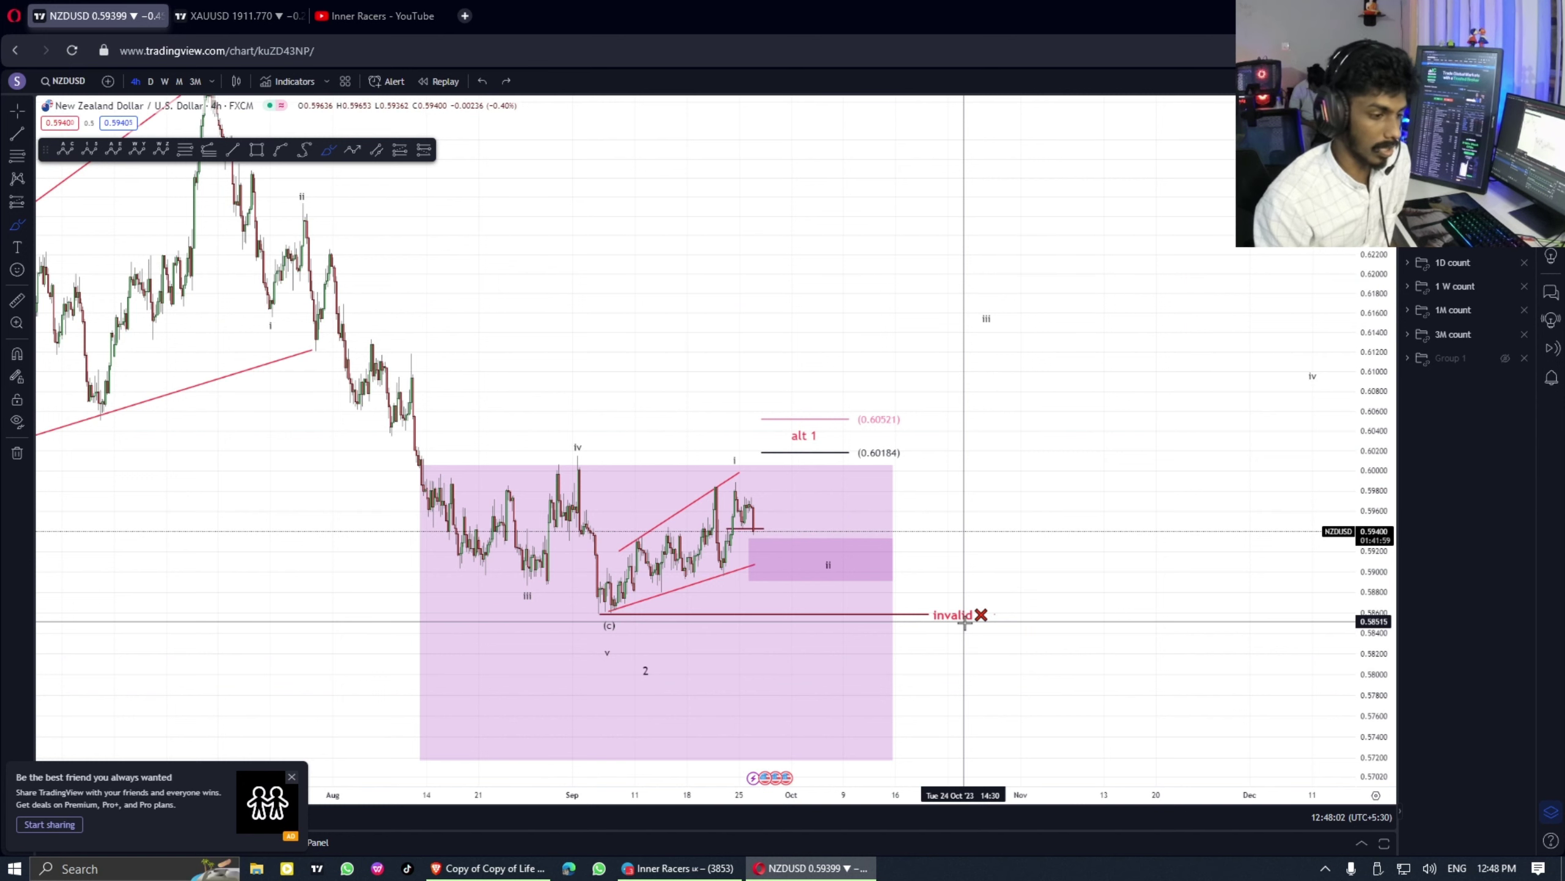
Circle the alt 1 label with the Brush, mark a short line above the wave i high, and loop around the wave ii zone
mouse_move(782, 419)
left_mouse_down()
mouse_move(795, 473)
mouse_move(801, 418)
left_mouse_up()
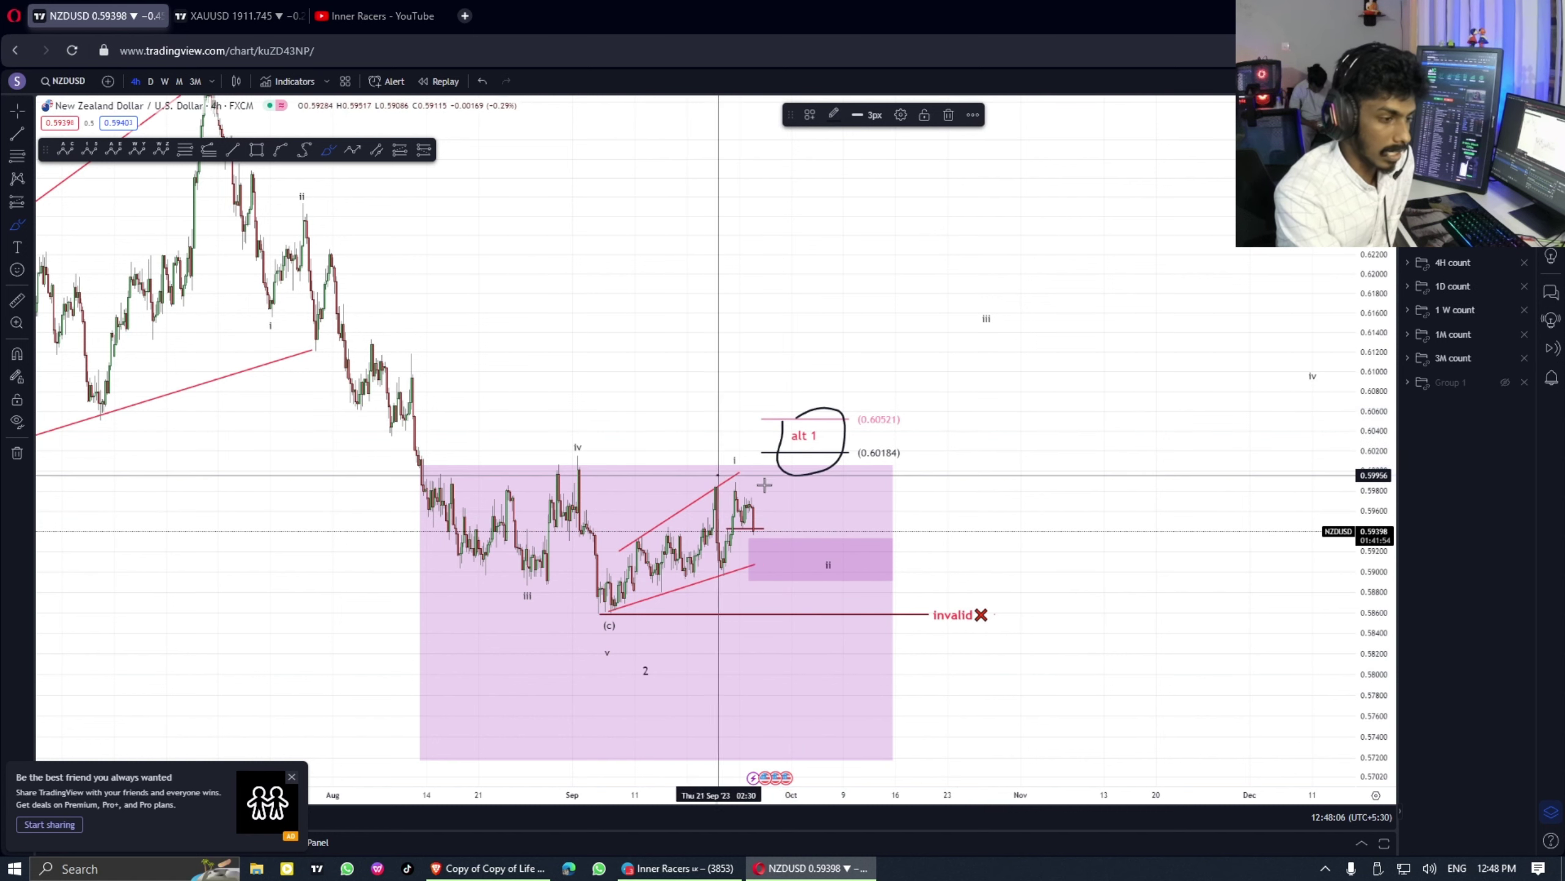
left_click_drag(719, 474, 764, 485)
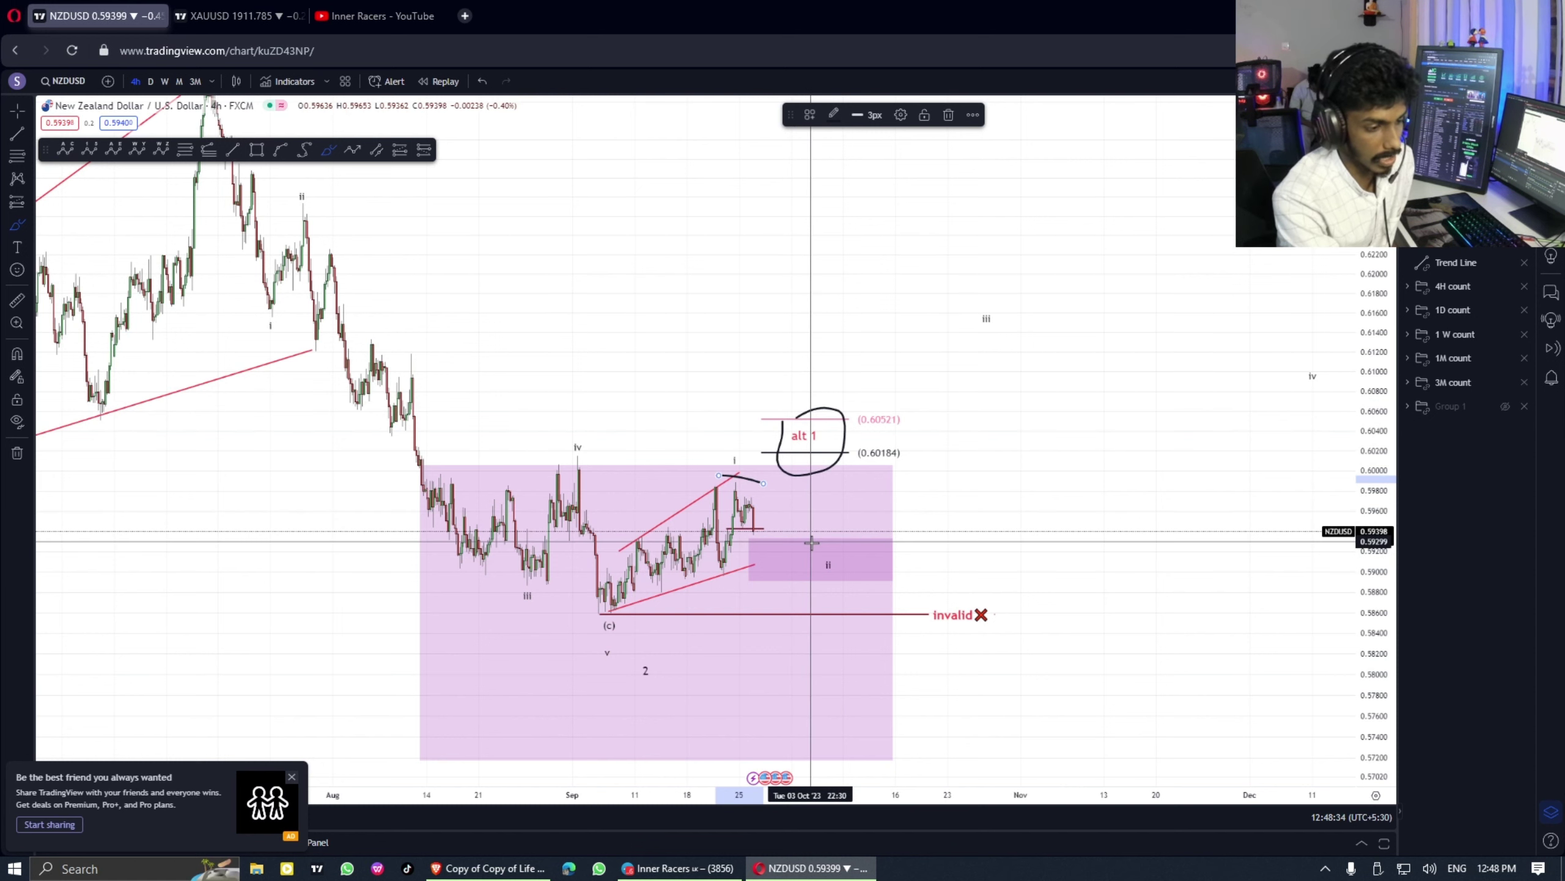
mouse_move(811, 543)
left_mouse_down()
mouse_move(815, 573)
mouse_move(936, 542)
mouse_move(847, 534)
left_mouse_up()
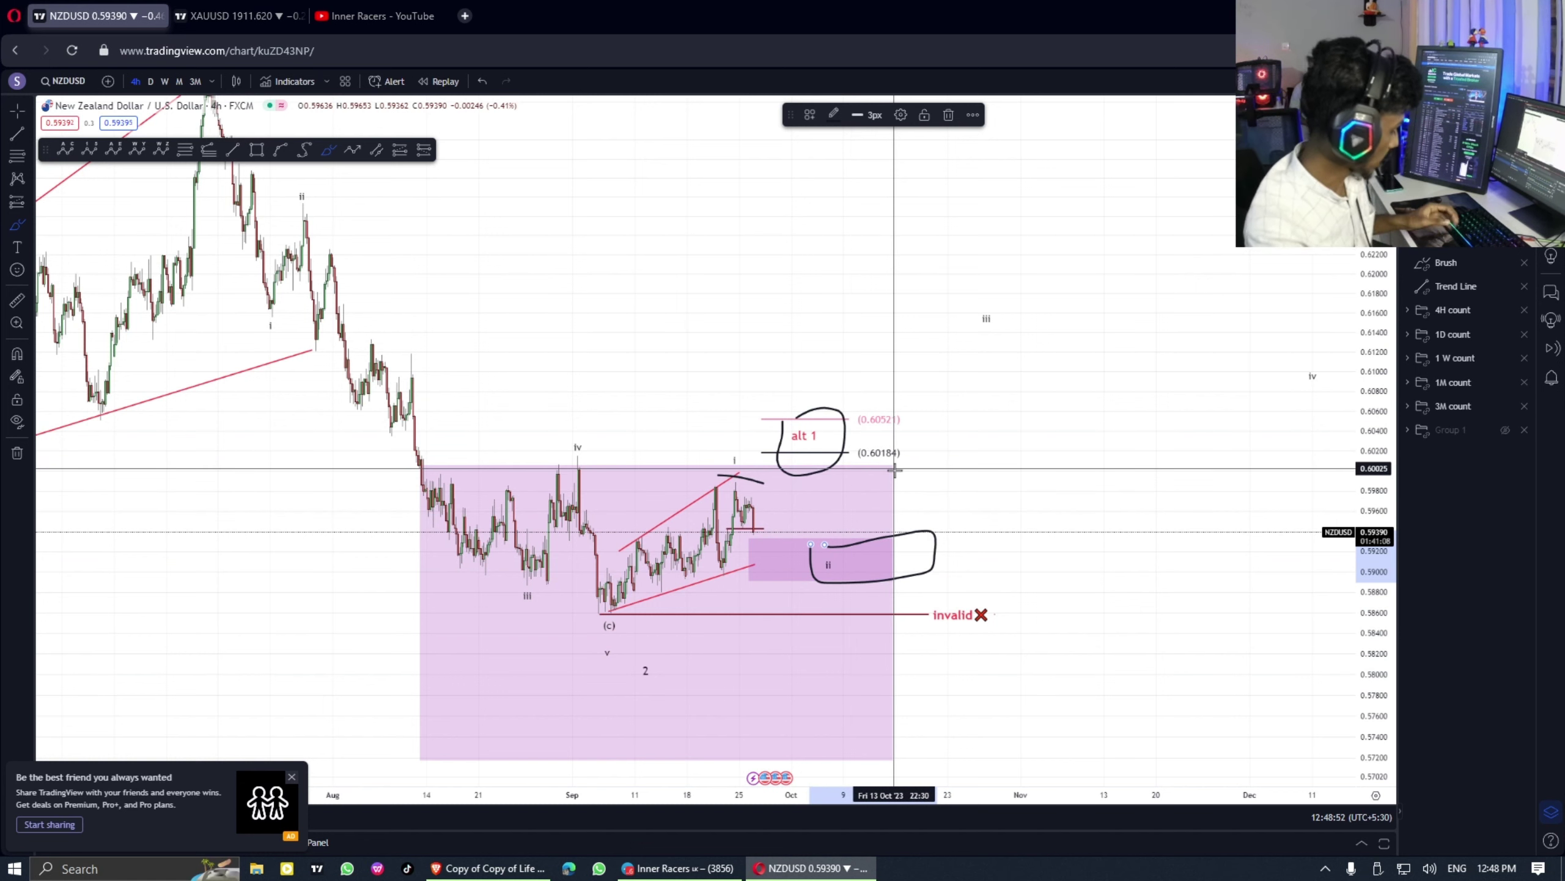
Undo the three brush strokes around alt 1, wave i and wave ii, and brush and undo a mark beside the wave ii zone
key("ctrl+z")
key("ctrl+z")
key("ctrl+z")
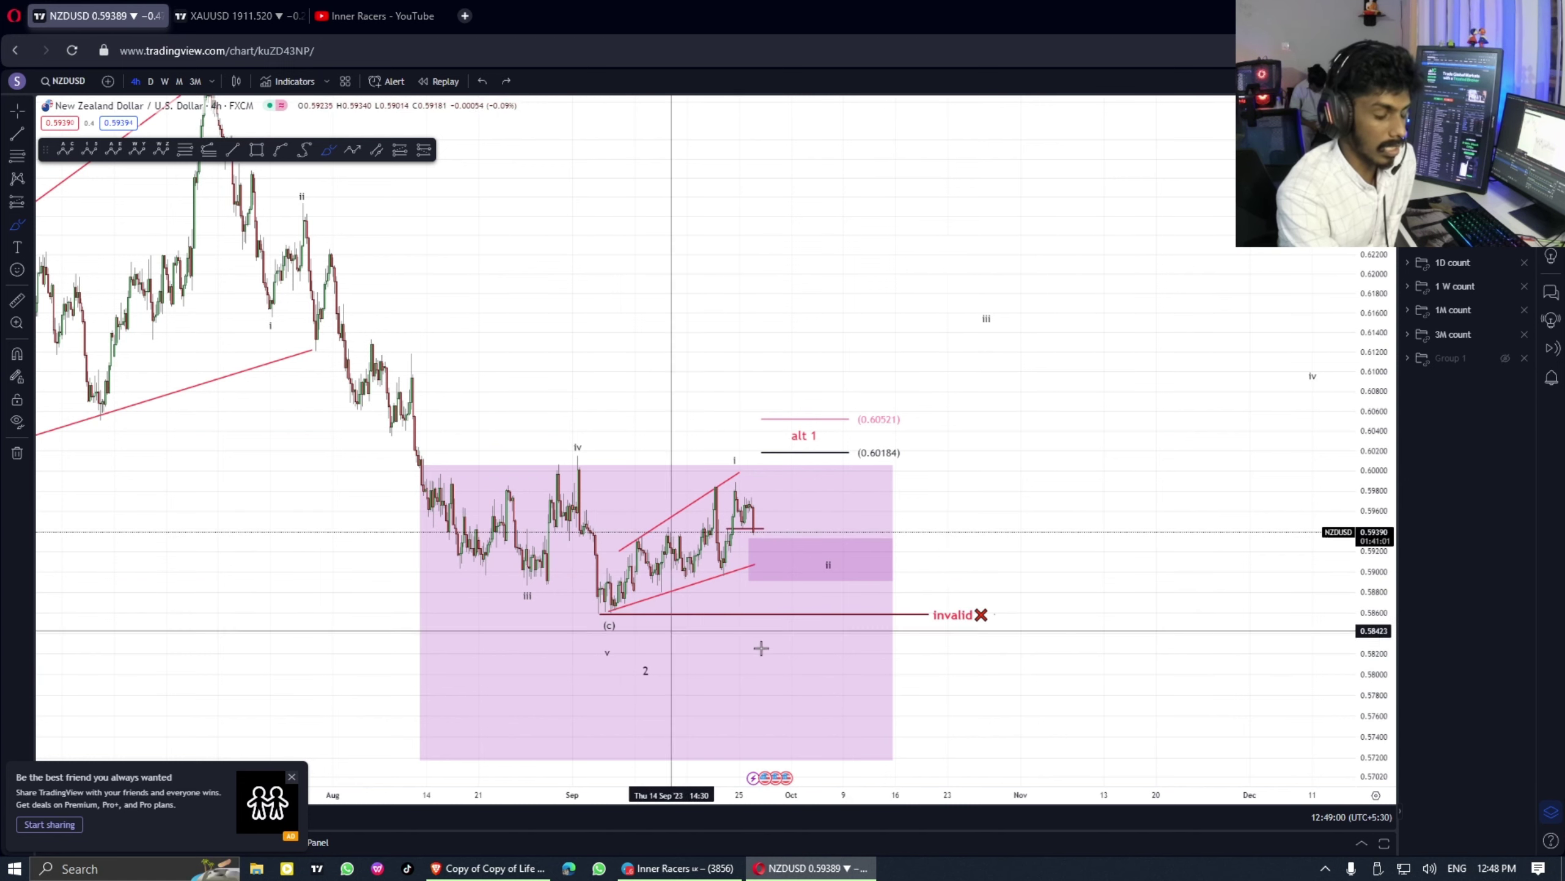
mouse_move(877, 559)
left_mouse_down()
mouse_move(915, 622)
mouse_move(951, 635)
left_mouse_up()
key("ctrl+z")
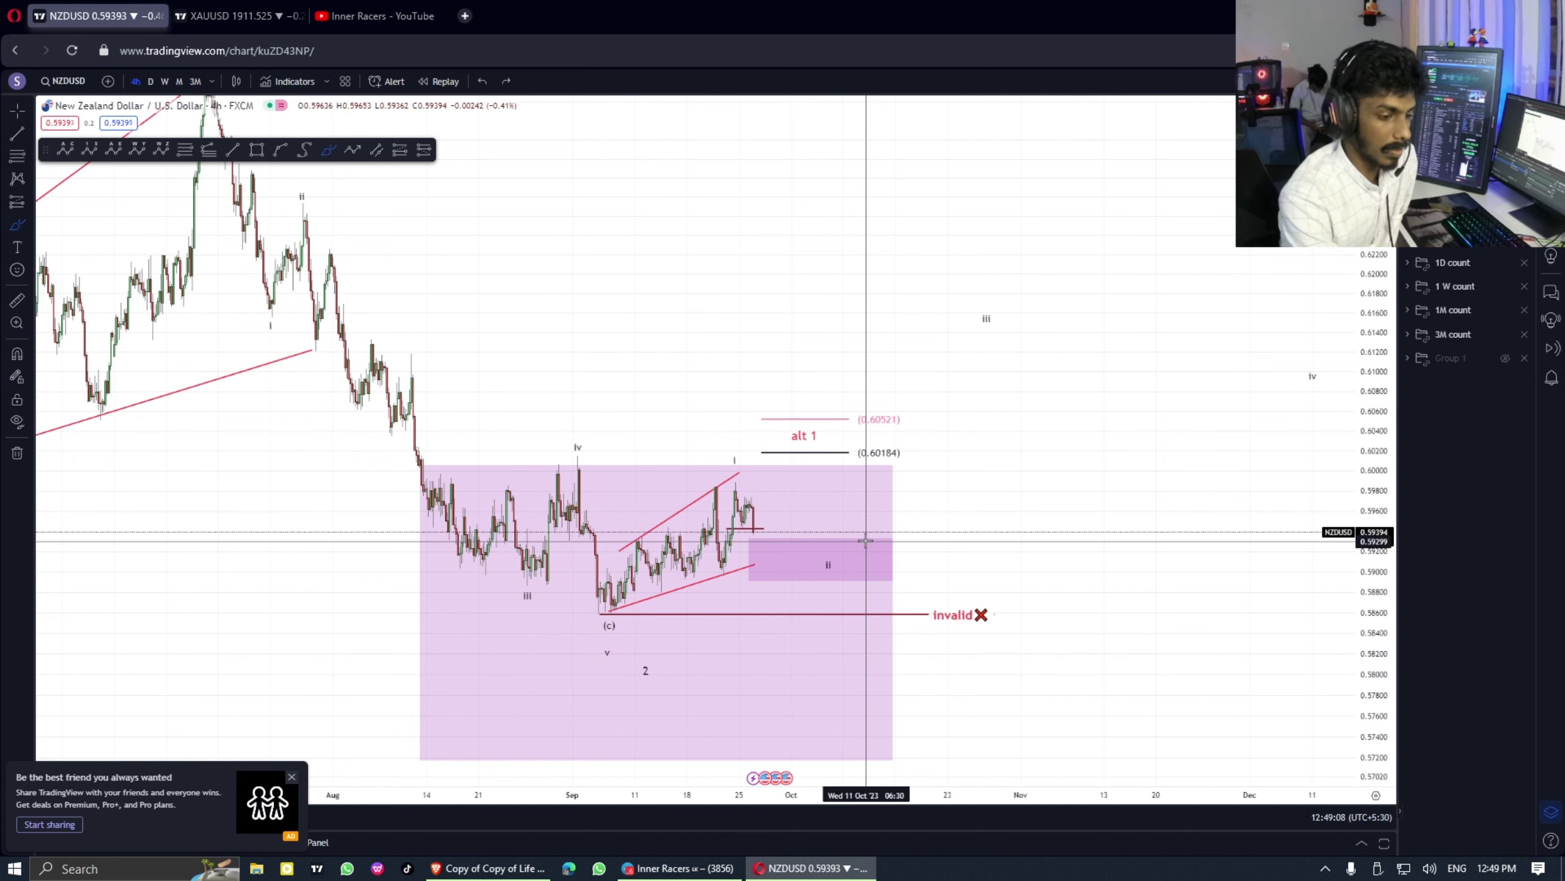
Brush a loop around the outer end of the wave ii zone, a short line under the invalid level, and a circle around the iii label
mouse_move(864, 538)
left_mouse_down()
mouse_move(861, 577)
mouse_move(949, 542)
mouse_move(905, 531)
left_mouse_up()
key("alt+t")
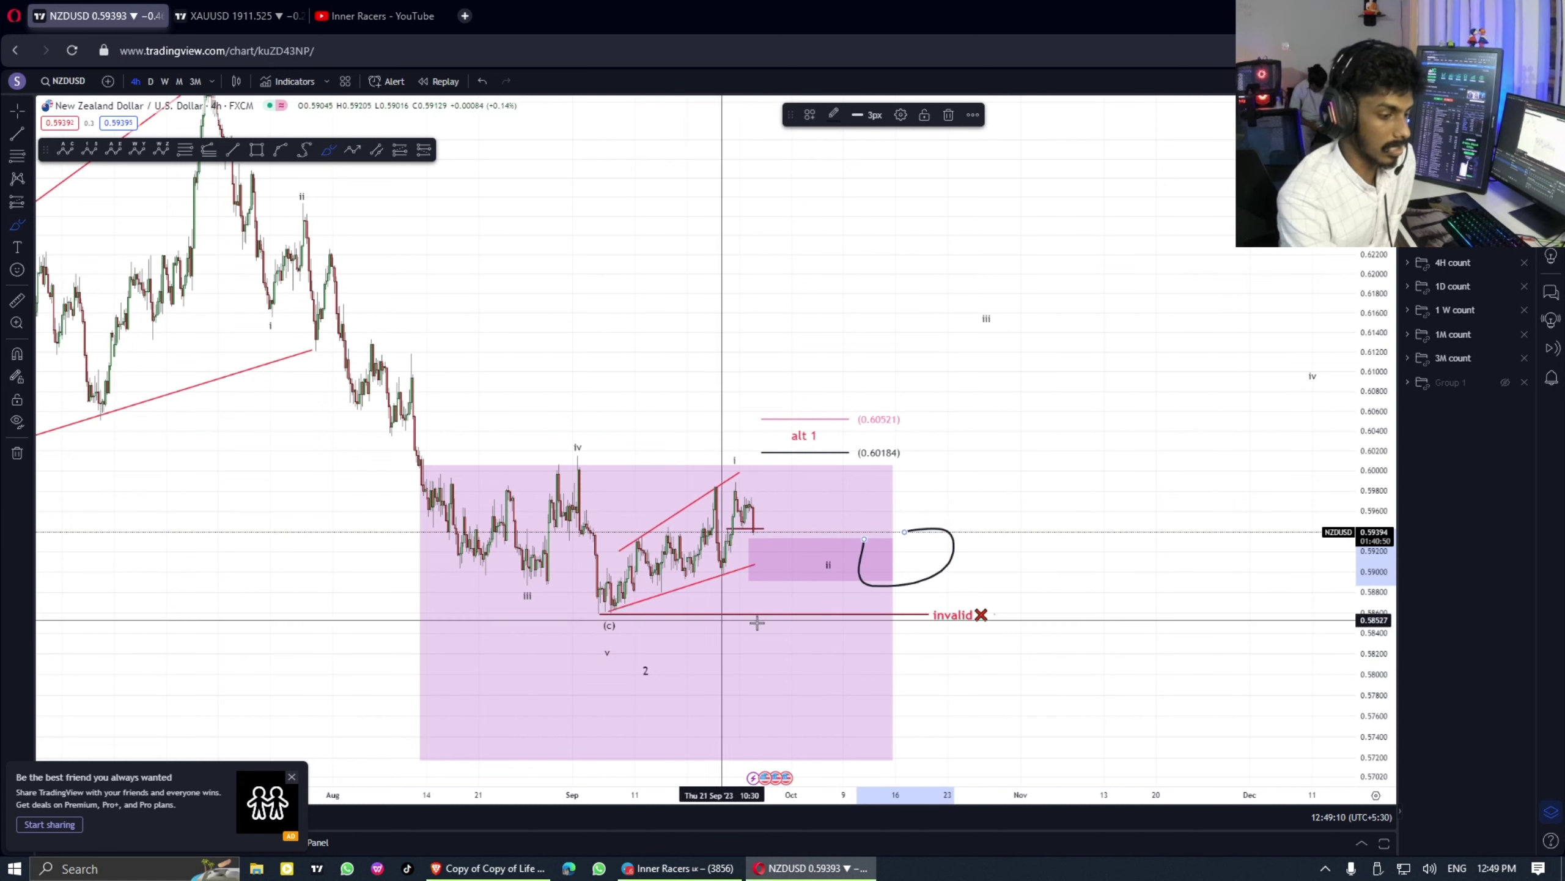
left_click_drag(840, 625, 931, 619)
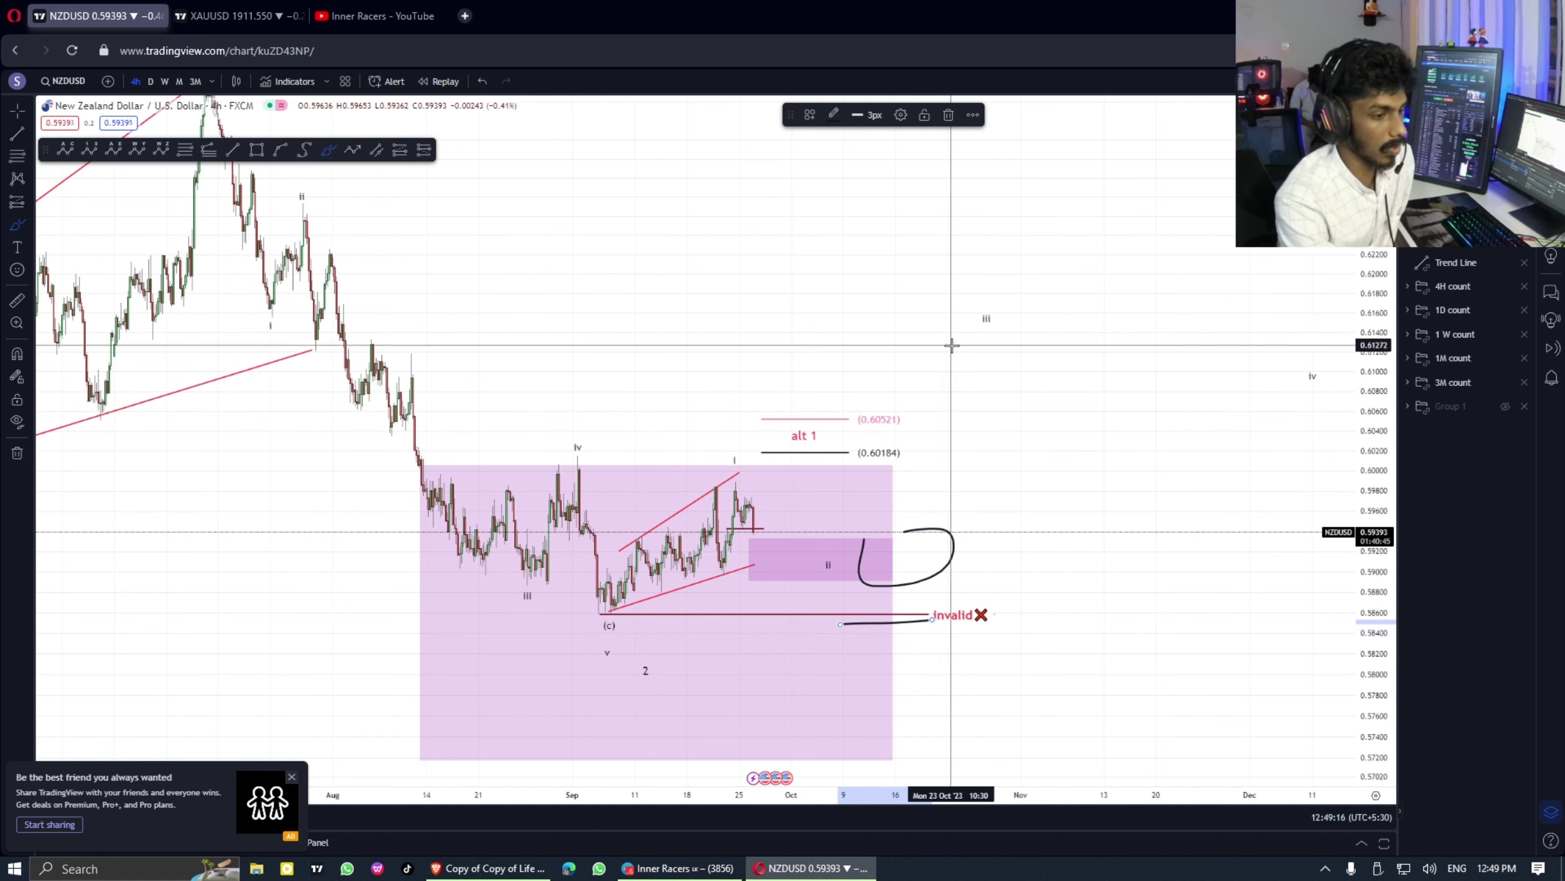
mouse_move(956, 338)
left_mouse_down()
mouse_move(1007, 297)
mouse_move(961, 322)
mouse_move(1005, 326)
left_mouse_up()
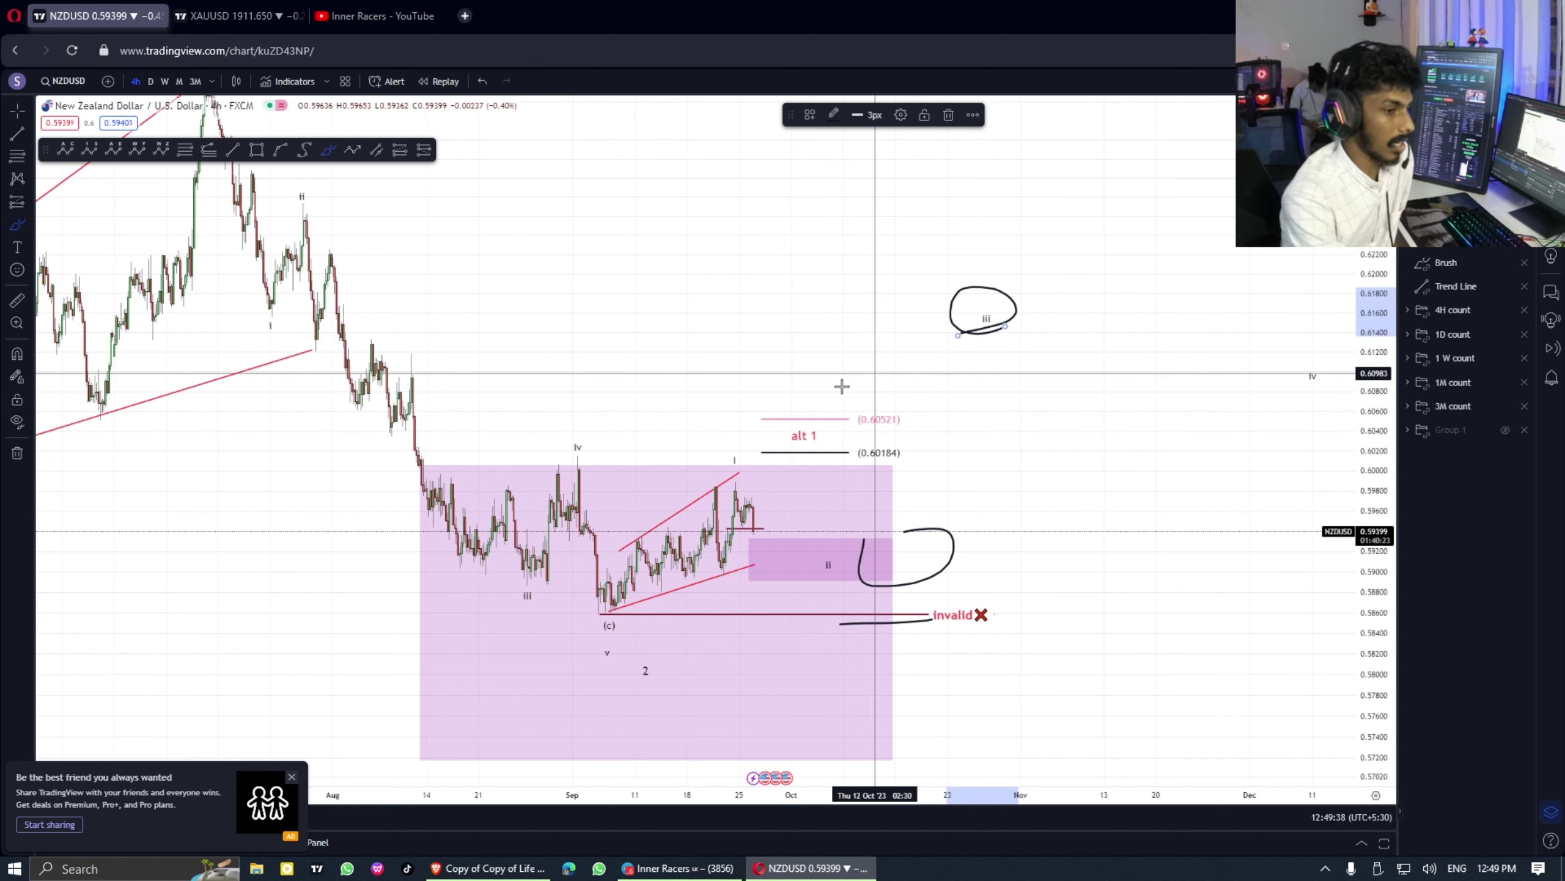
Switch to the Inner Racers channel in Telegram to view the Elliott Wave Mentorship post, and return to the NZDUSD chart
mouse_move(678, 867)
left_click(666, 802)
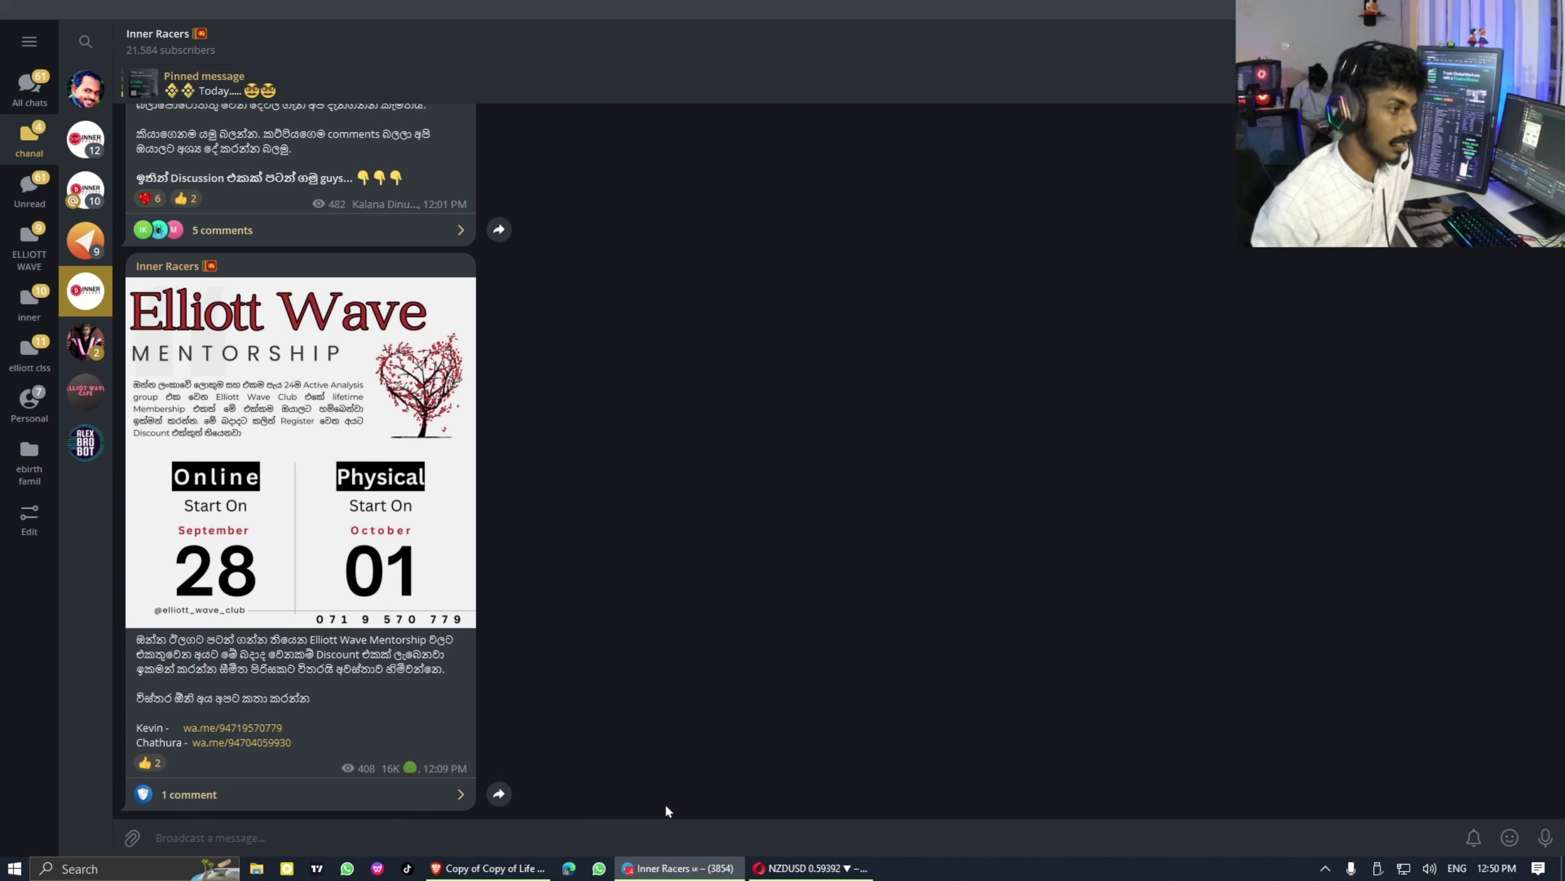
key("alt+Tab")
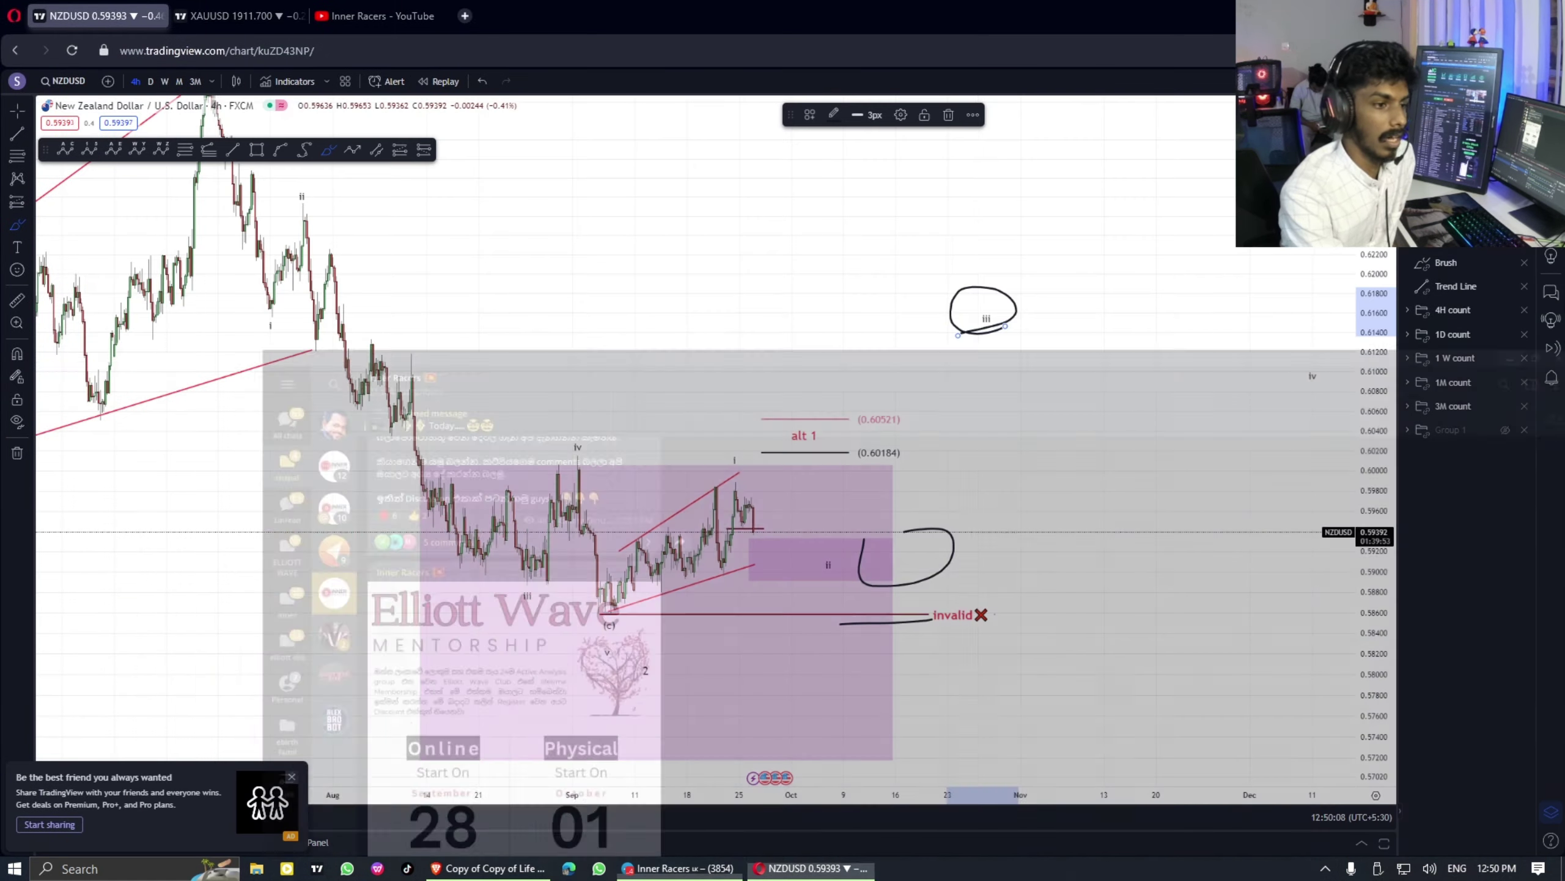